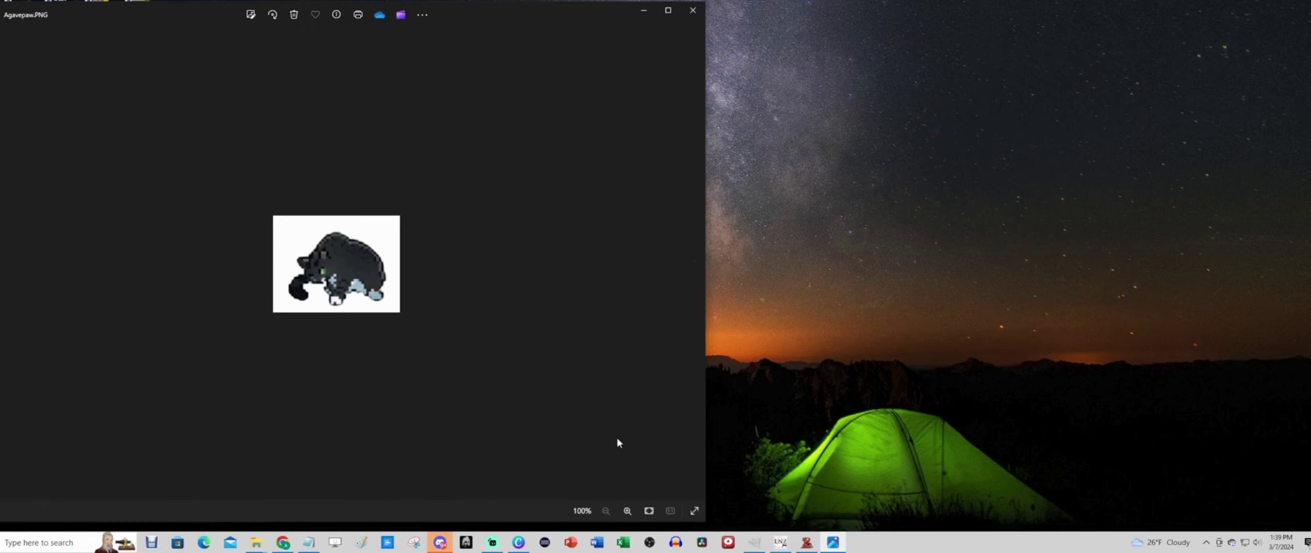
# Step: Launch LnzPro and open Agavestar.pet from Adopted Petz
pyautogui.click(774, 538)
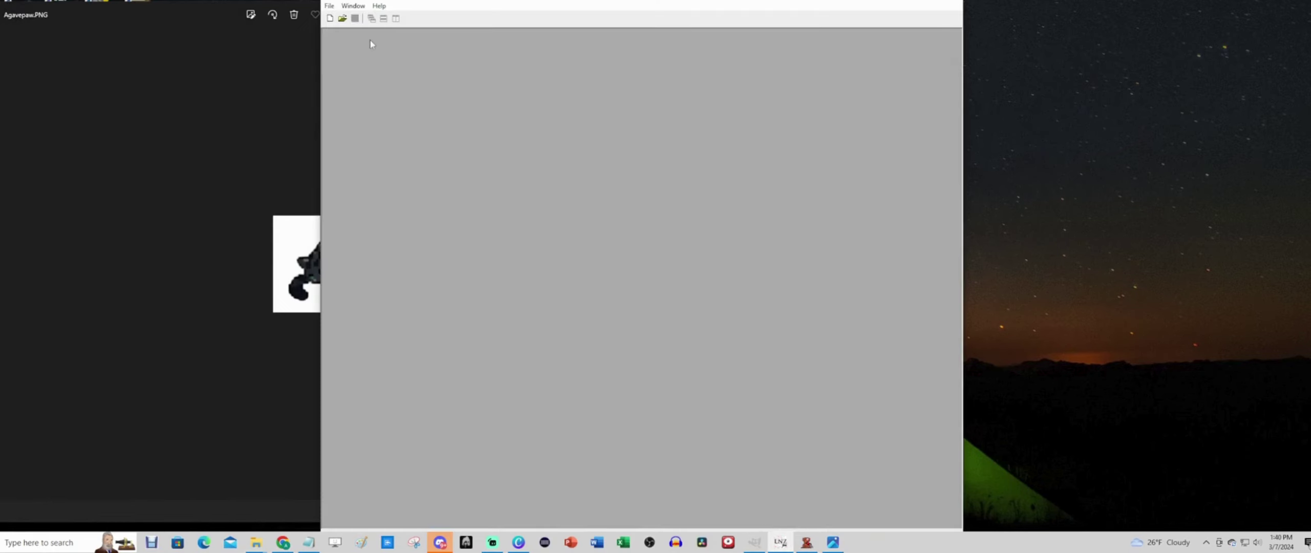
pyautogui.click(343, 19)
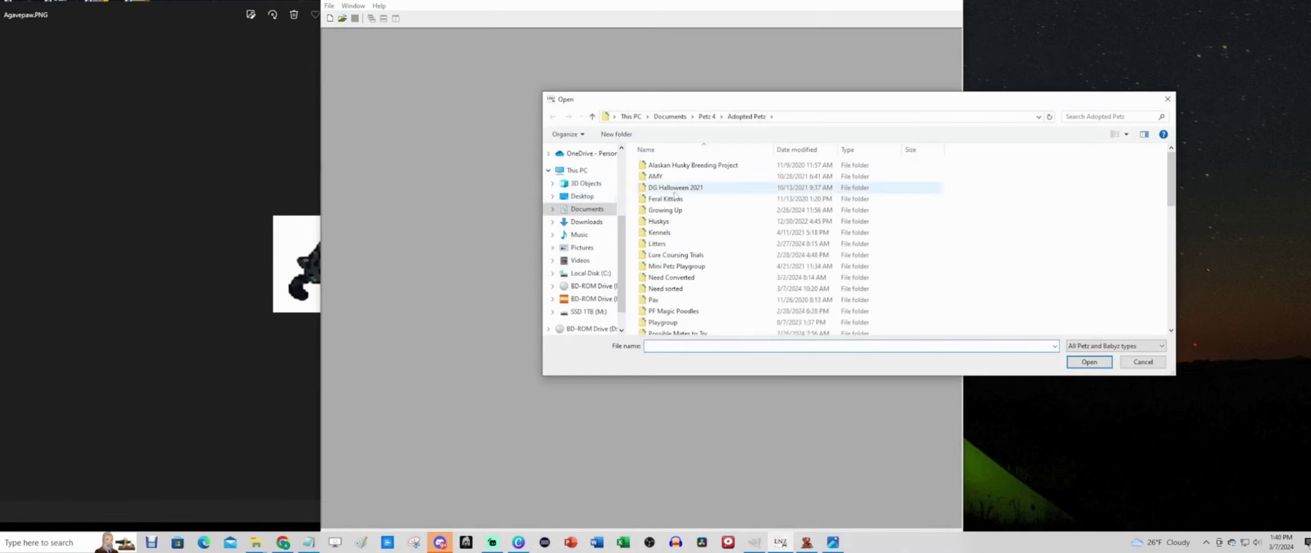
pyautogui.scroll(-6, 1072, 248)
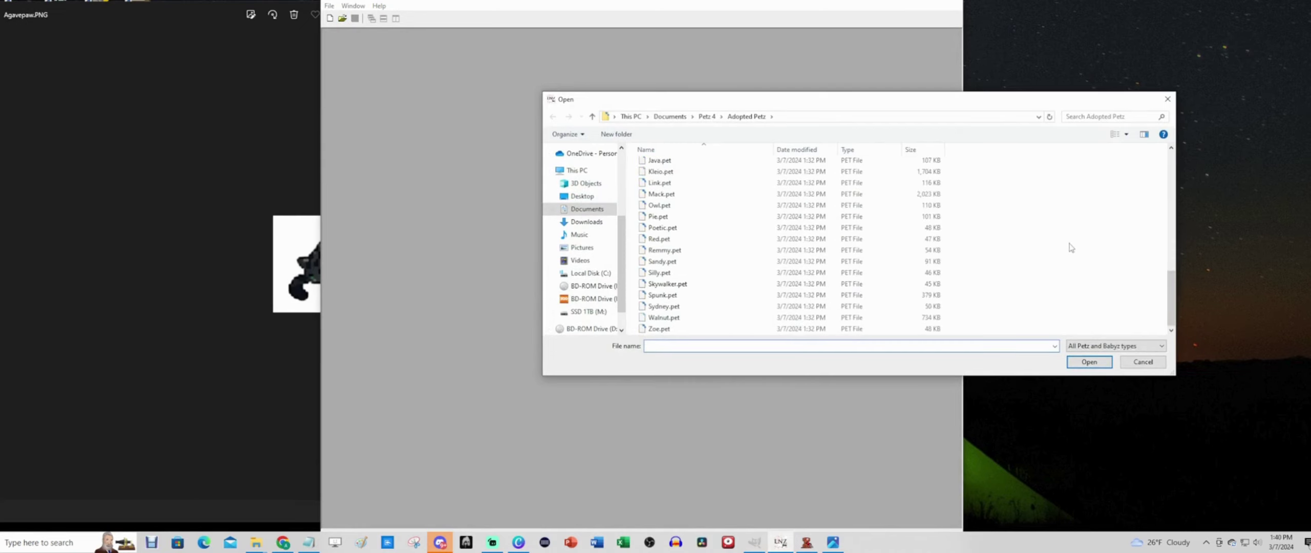
pyautogui.doubleClick(688, 173)
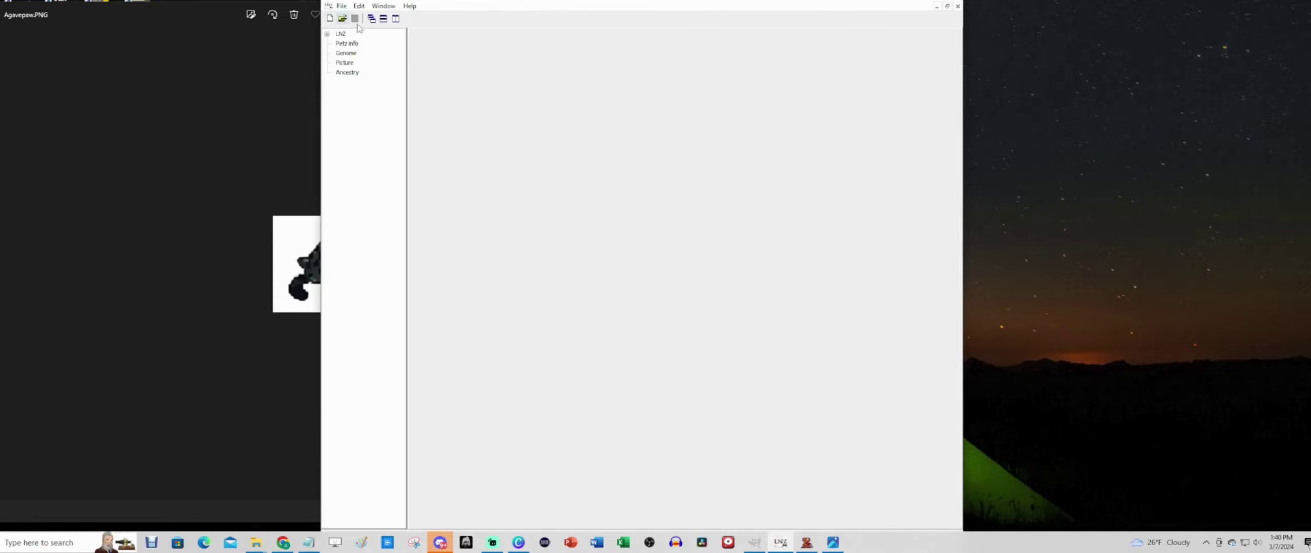
# Step: Open SomaliP.cat from the Petz 4 Resource\Catz folder alongside Agavestar
pyautogui.click(372, 18)
pyautogui.click(342, 18)
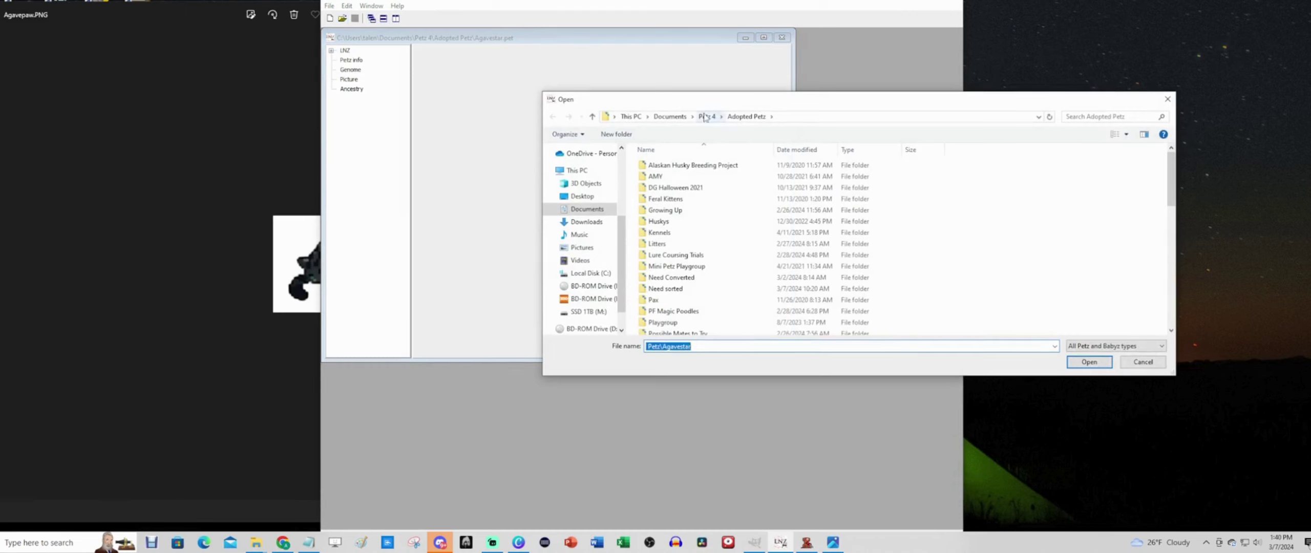
pyautogui.click(705, 116)
pyautogui.doubleClick(666, 211)
pyautogui.doubleClick(655, 187)
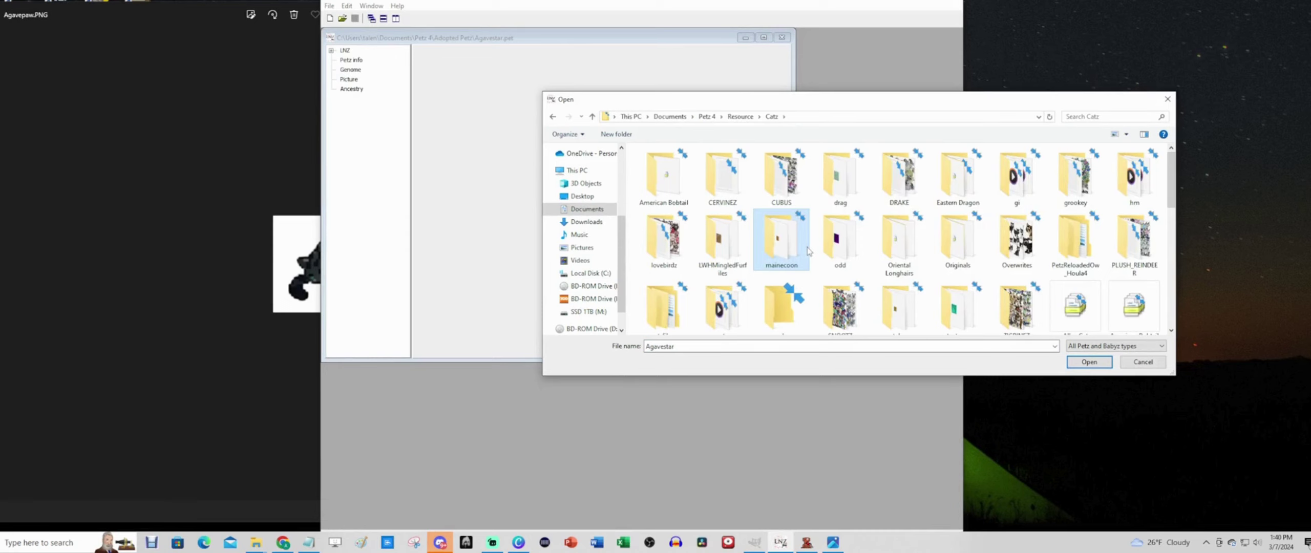
pyautogui.write('so')
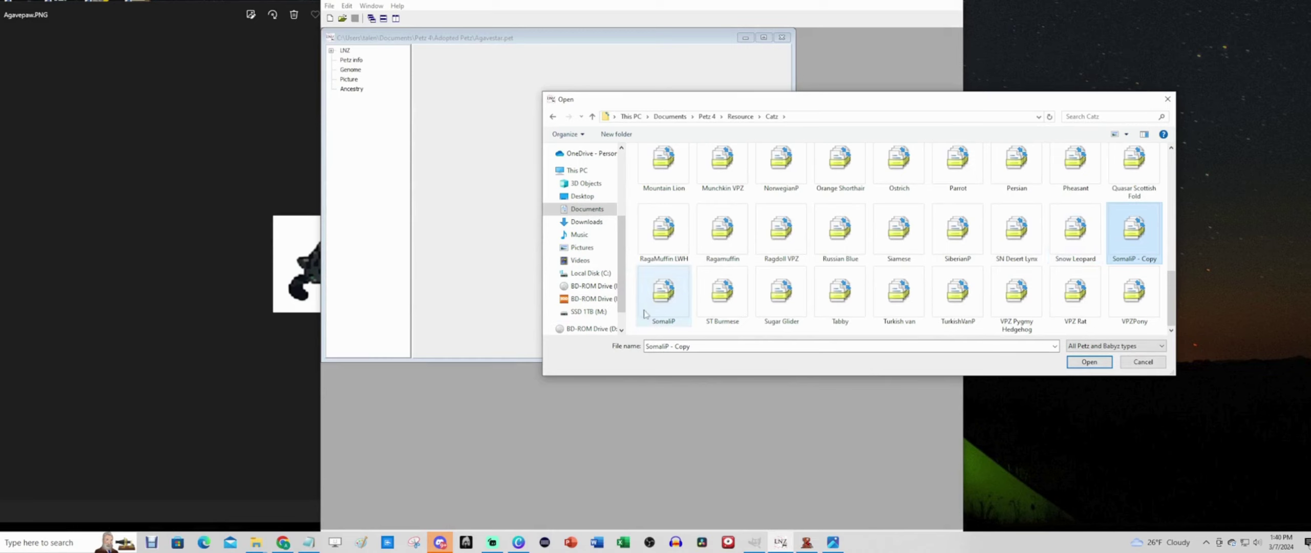
pyautogui.click(660, 296)
pyautogui.rightClick(673, 296)
pyautogui.click(1078, 362)
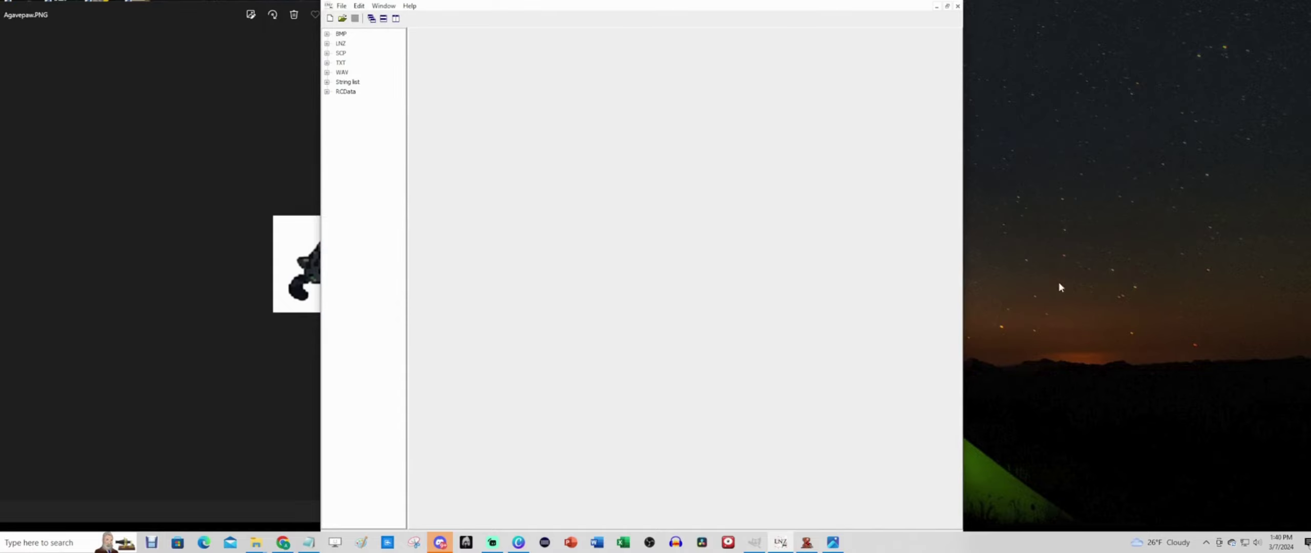
# Step: Replace SomaliP's MCKIT kitten LNZ text with Agavestar's Child LNZ
pyautogui.click(371, 18)
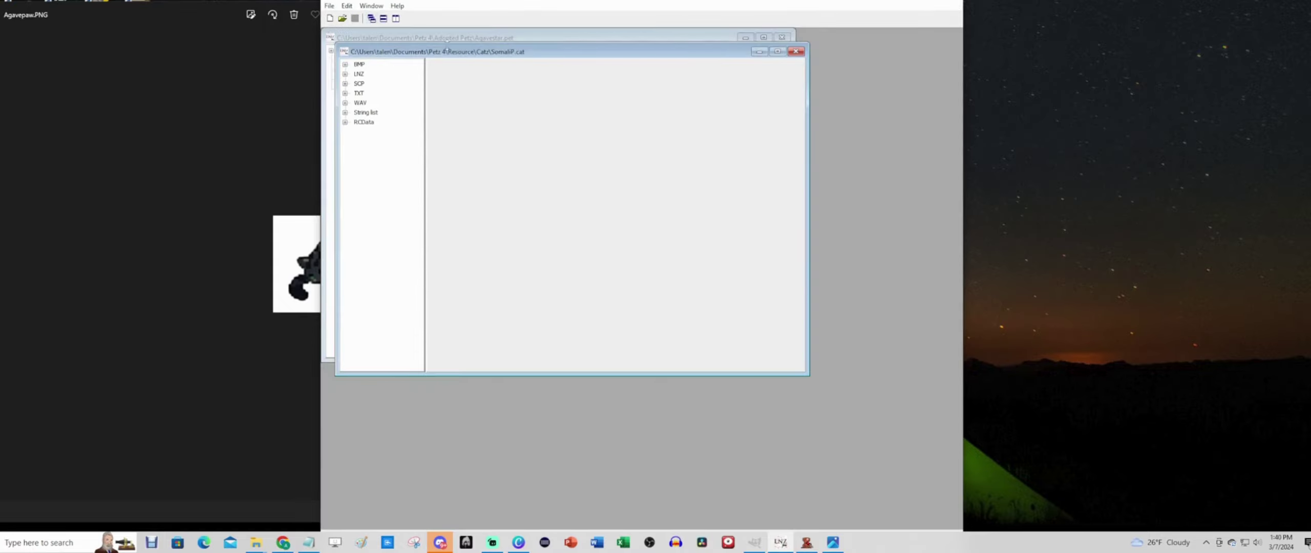
pyautogui.moveTo(449, 50); pyautogui.dragTo(509, 73)
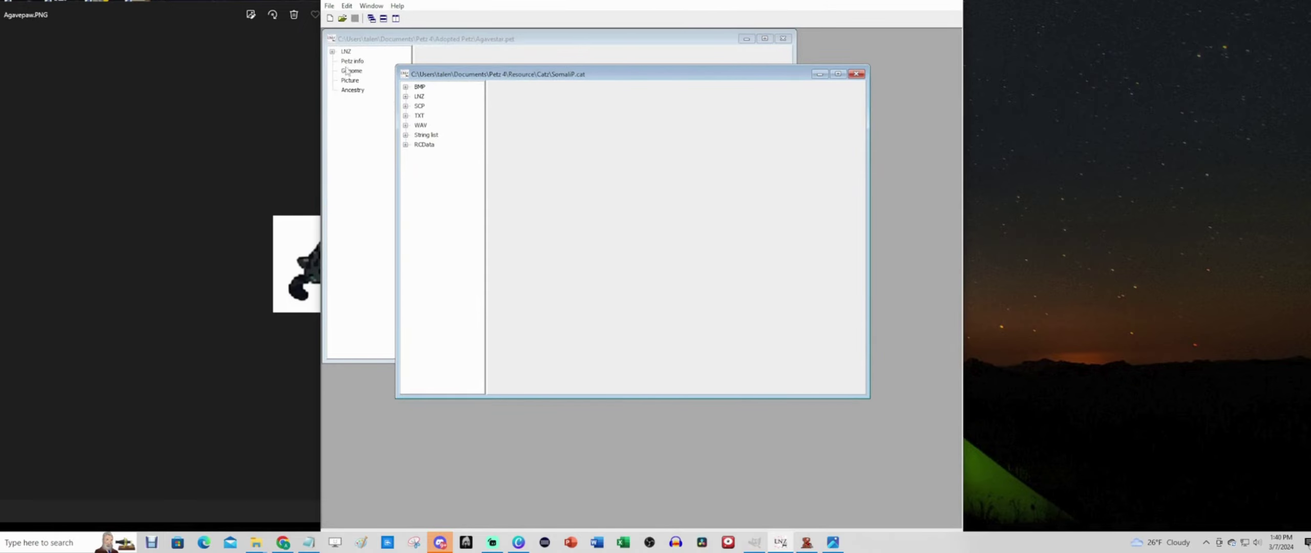
pyautogui.doubleClick(345, 51)
pyautogui.click(357, 61)
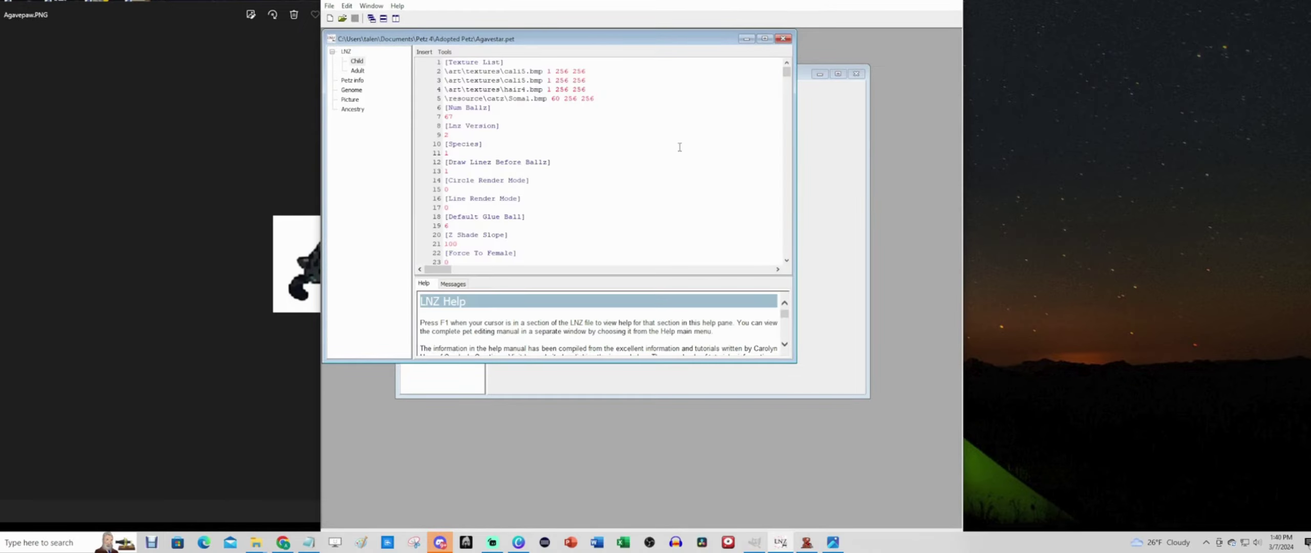
pyautogui.hotkey('ctrl', 'a')
pyautogui.hotkey('ctrl', 'c')
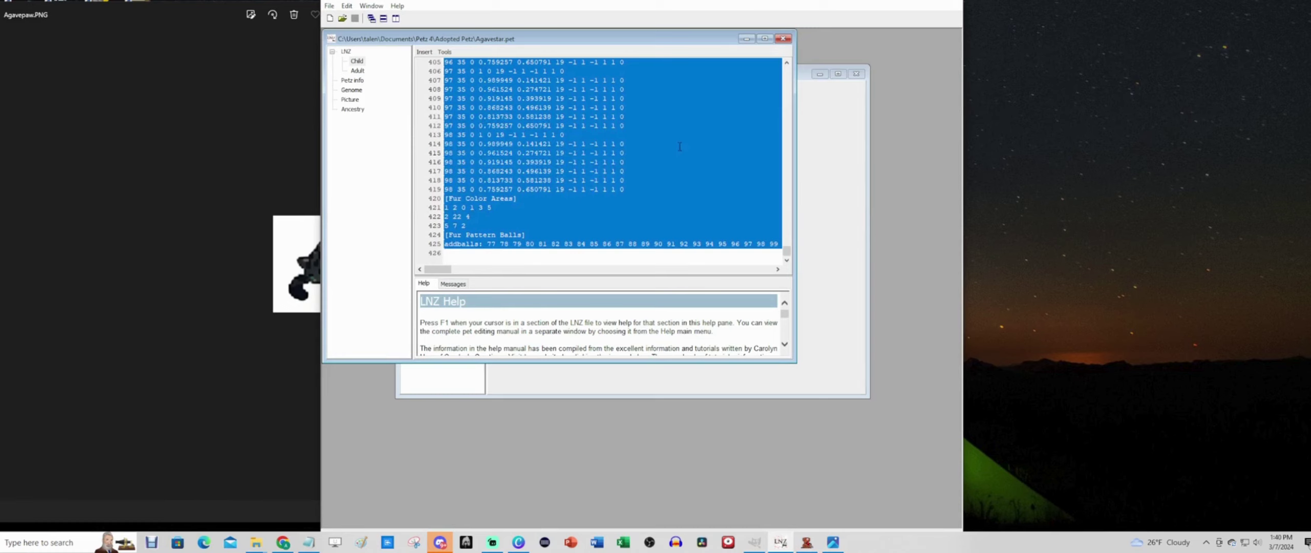
pyautogui.click(840, 124)
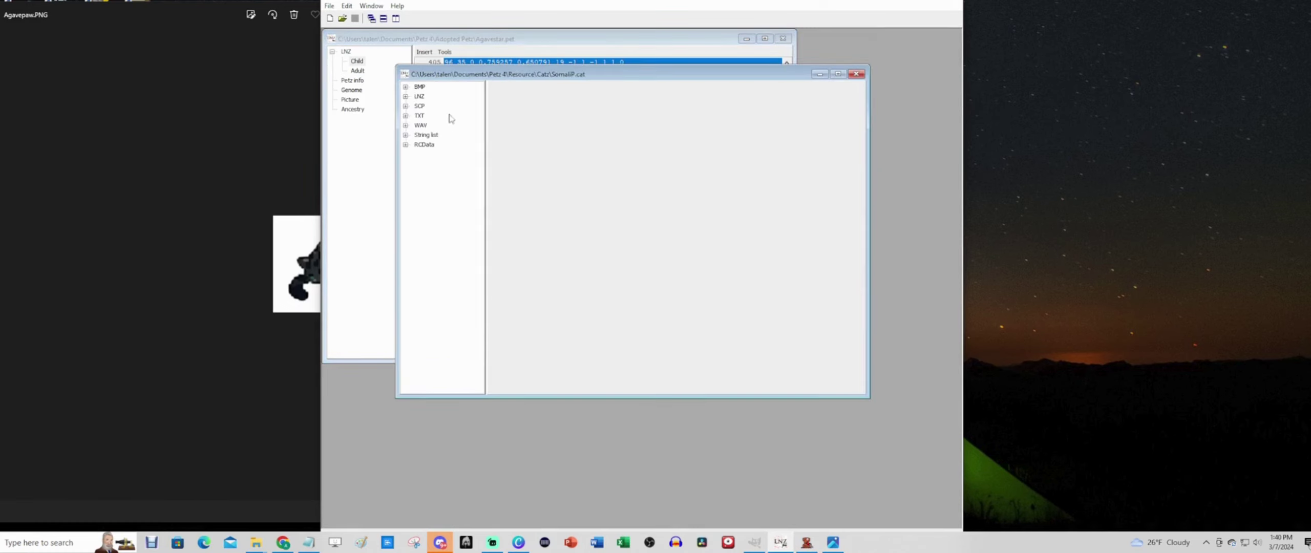
pyautogui.click(405, 96)
pyautogui.click(432, 117)
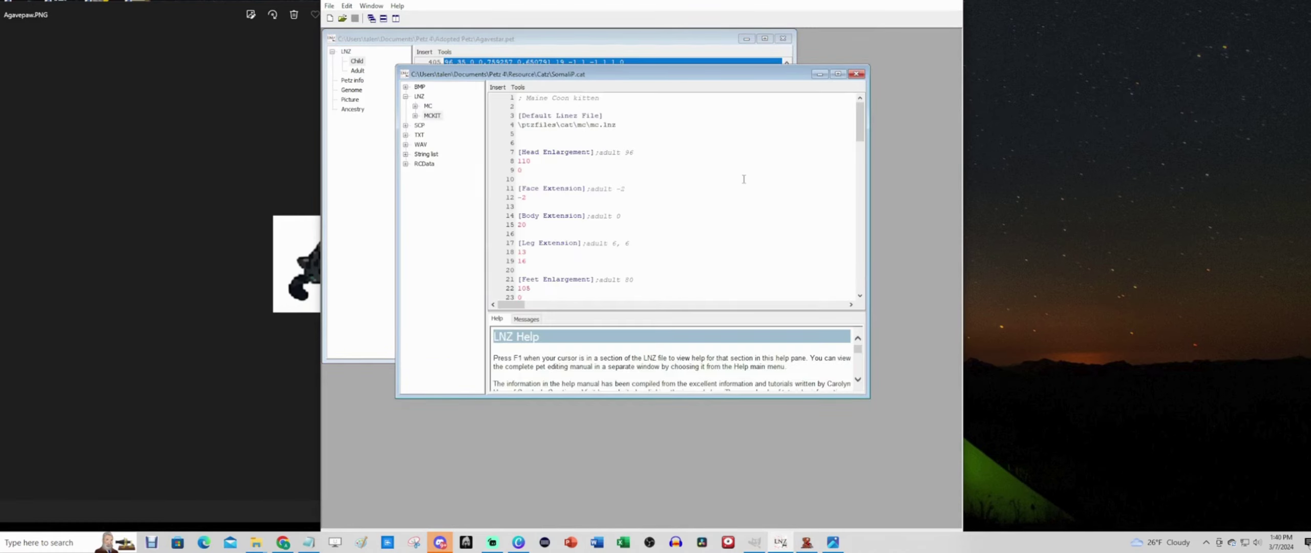
pyautogui.hotkey('ctrl', 'a')
pyautogui.hotkey('ctrl', 'v')
# Step: Replace SomaliP's adult MC LNZ with Agavestar's Adult LNZ, save, and close Agavestar
pyautogui.click(359, 71)
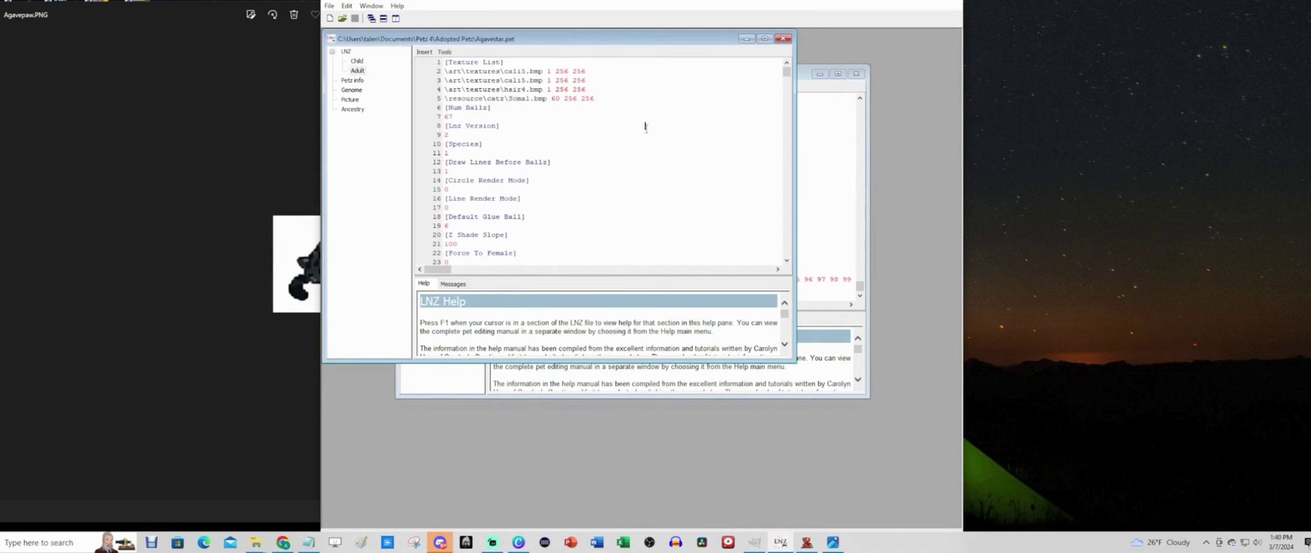
pyautogui.hotkey('ctrl', 'a')
pyautogui.click(827, 118)
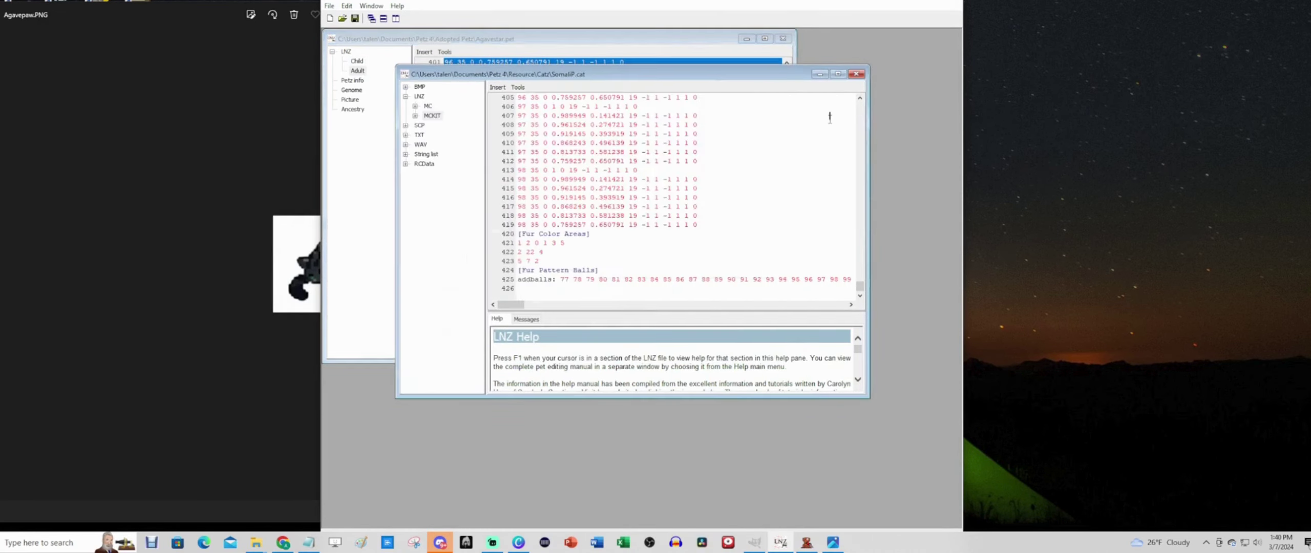
pyautogui.click(686, 162)
pyautogui.hotkey('ctrl', 'a')
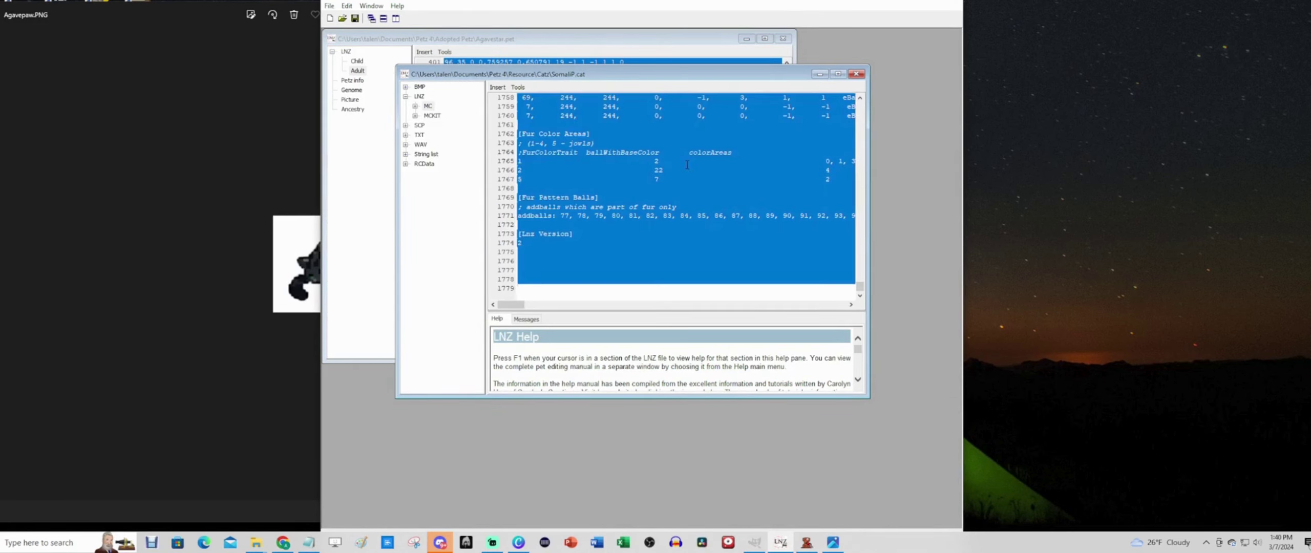
pyautogui.hotkey('ctrl', 'v')
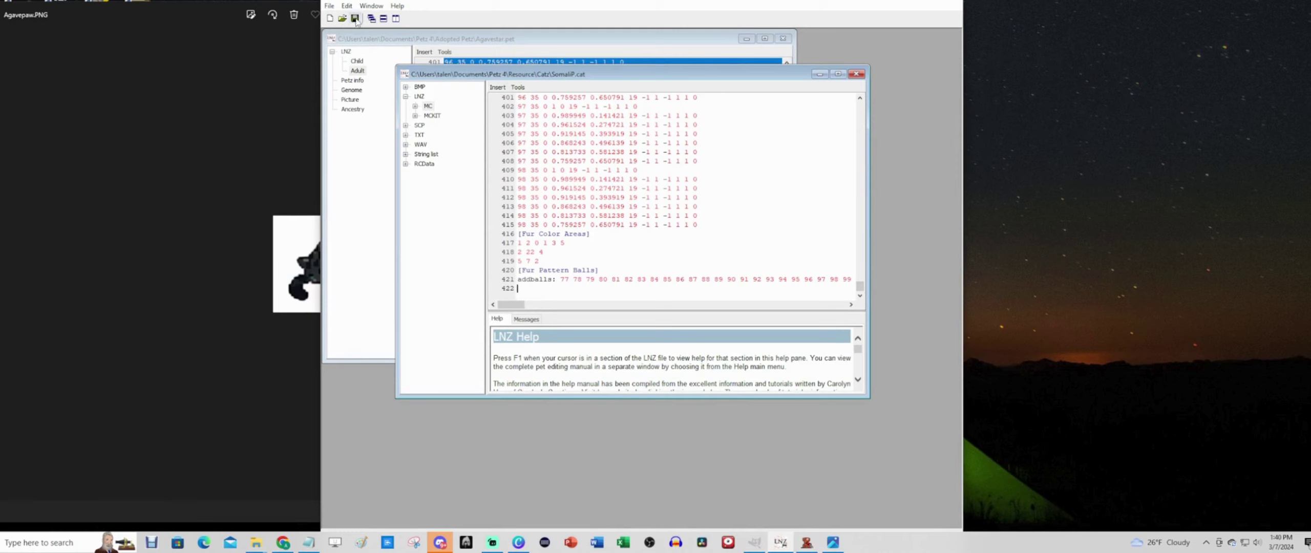
pyautogui.click(356, 20)
pyautogui.click(782, 39)
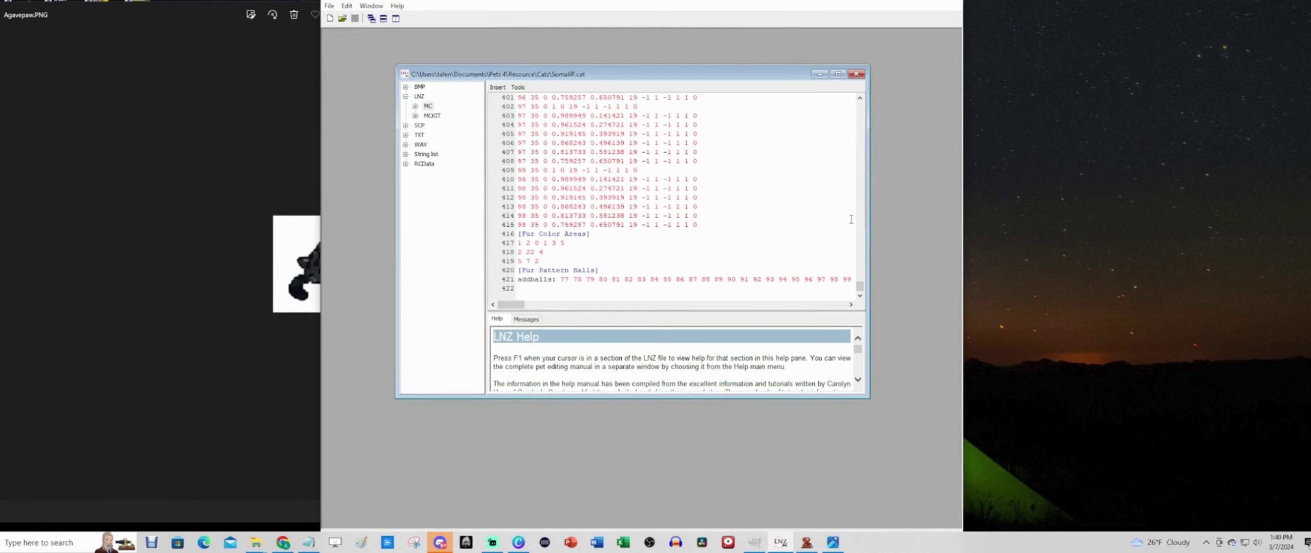
# Step: Scroll the SomaliP LNZ text back to line 1 and move the editor beside the Agavepaw picture
pyautogui.moveTo(860, 285); pyautogui.dragTo(859, 102)
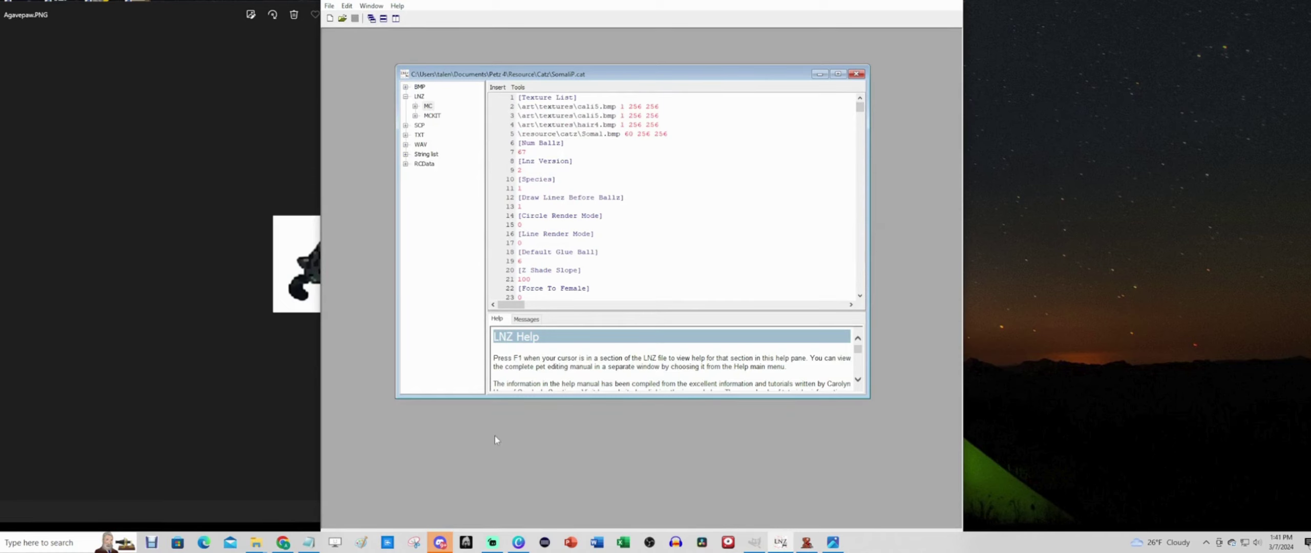
pyautogui.moveTo(329, 108); pyautogui.dragTo(501, 109)
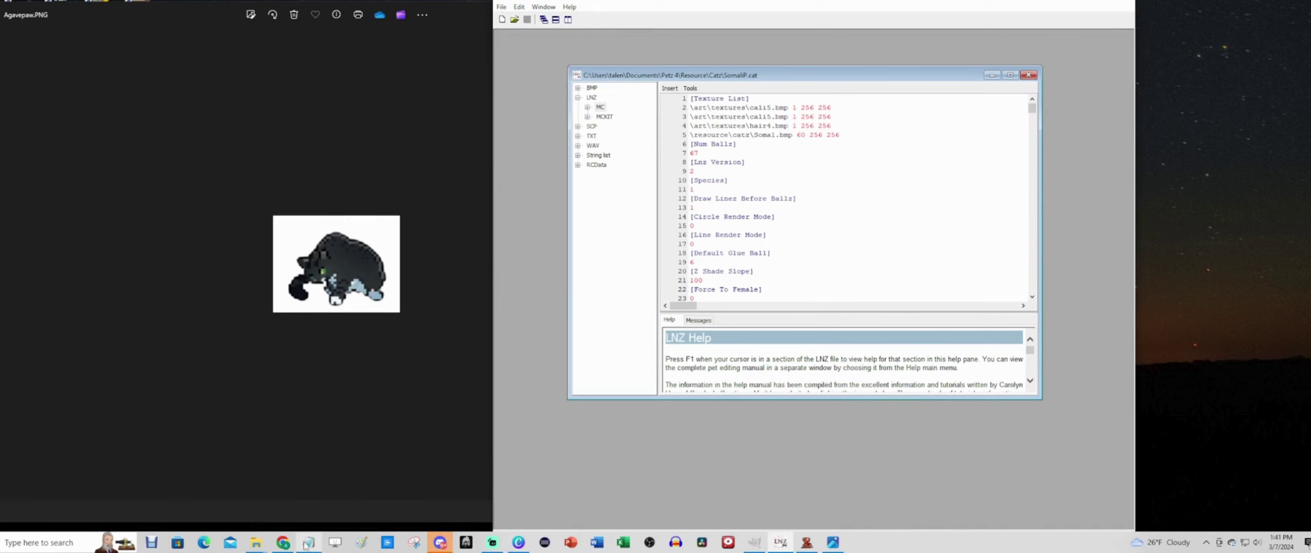
# Step: Find LWHTabby35Spotted in the Catz folder, copy its name, and minimize Explorer
pyautogui.click(260, 546)
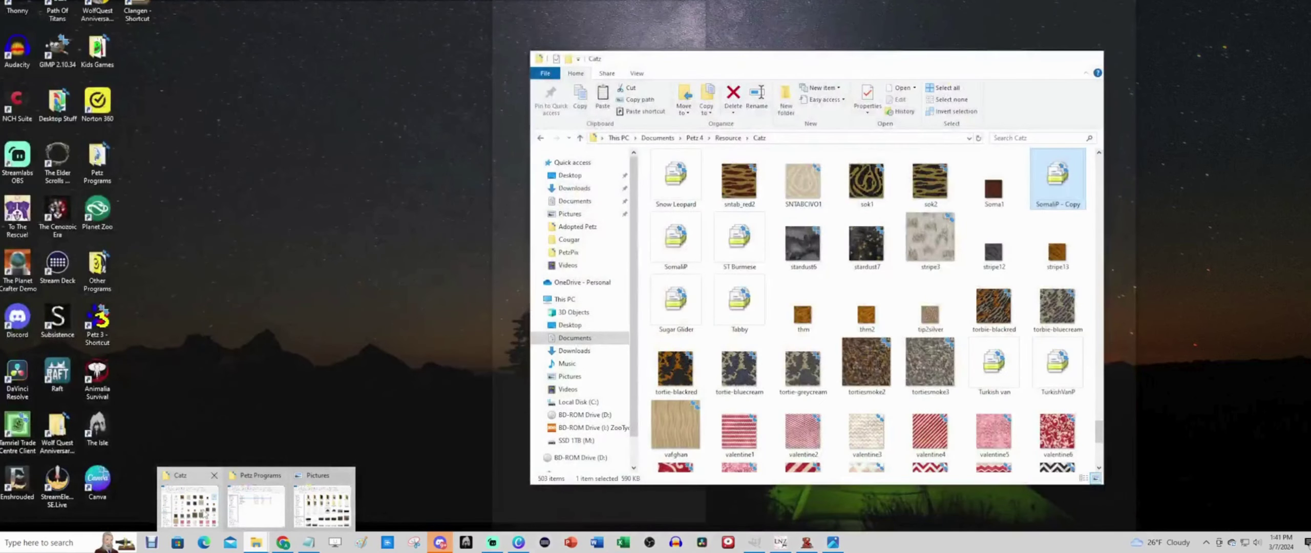
pyautogui.click(189, 507)
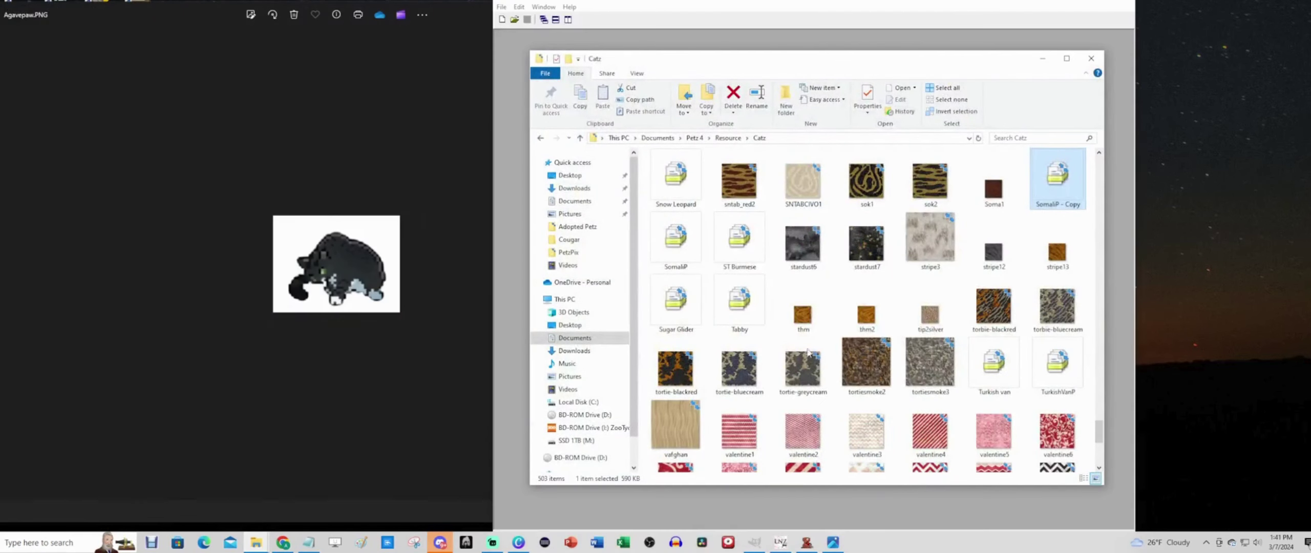
pyautogui.scroll(-4, 1006, 293)
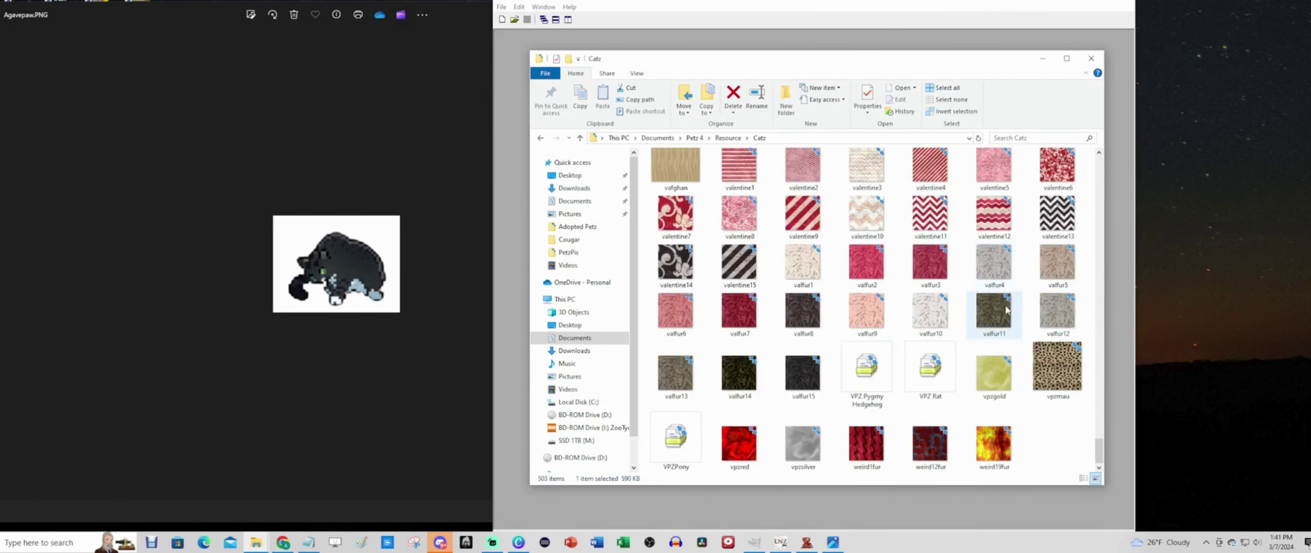
pyautogui.scroll(10, 1007, 287)
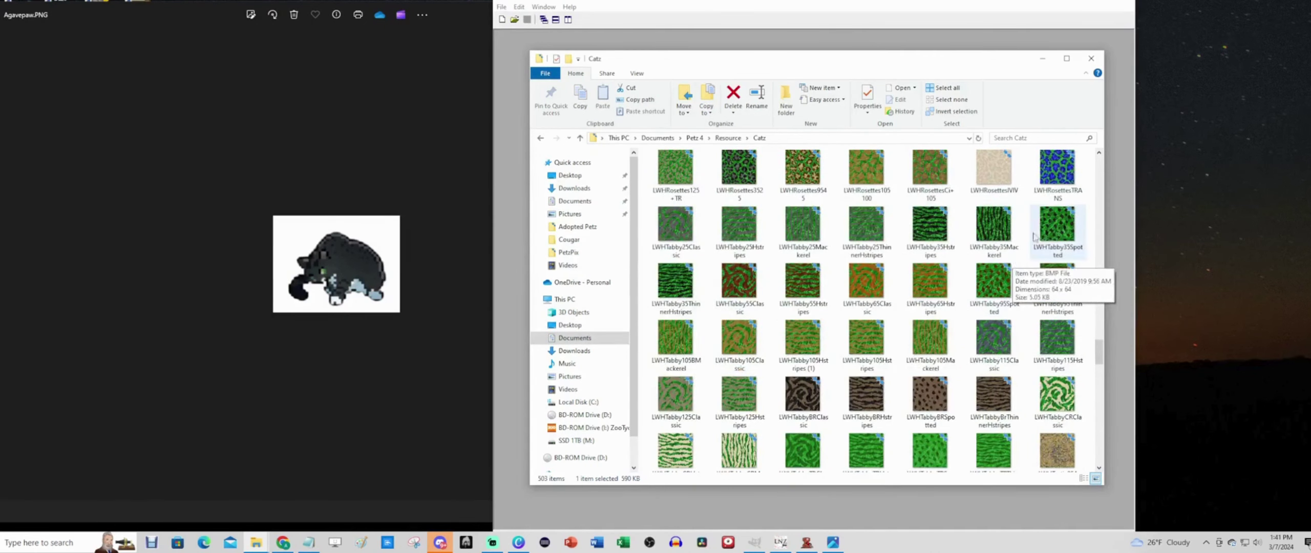
pyautogui.click(1059, 252)
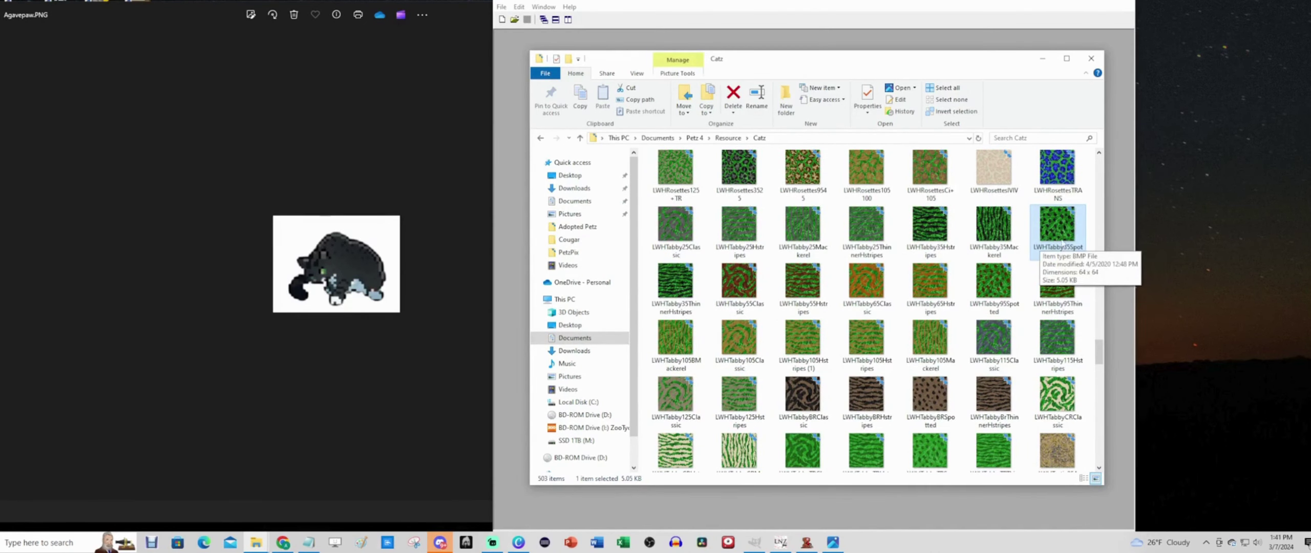
pyautogui.click(1065, 254)
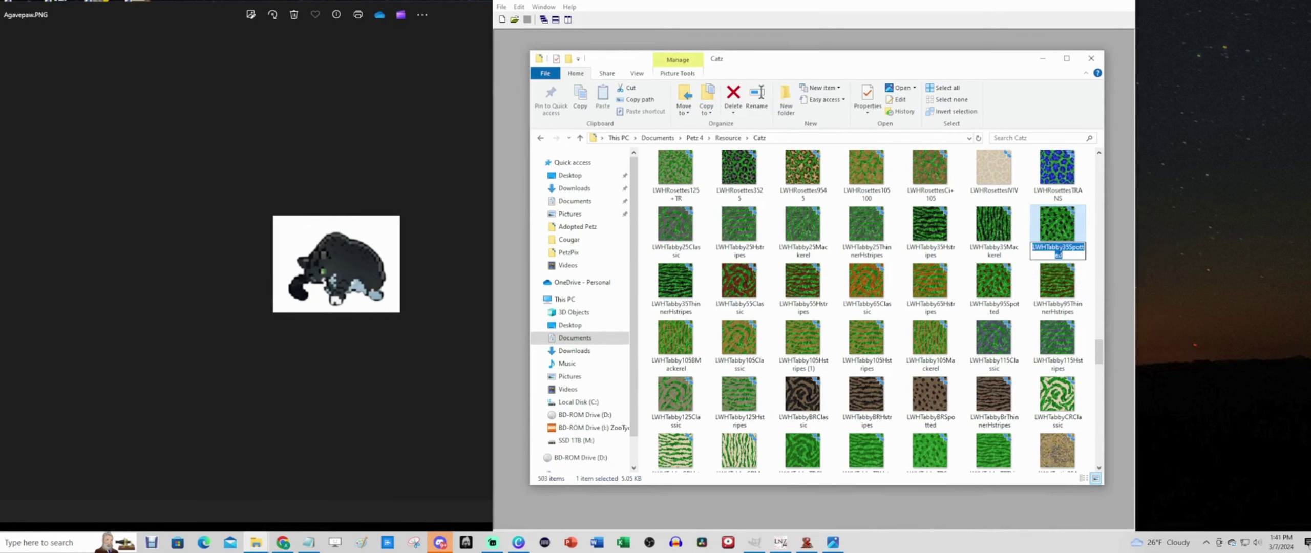
pyautogui.click(1042, 58)
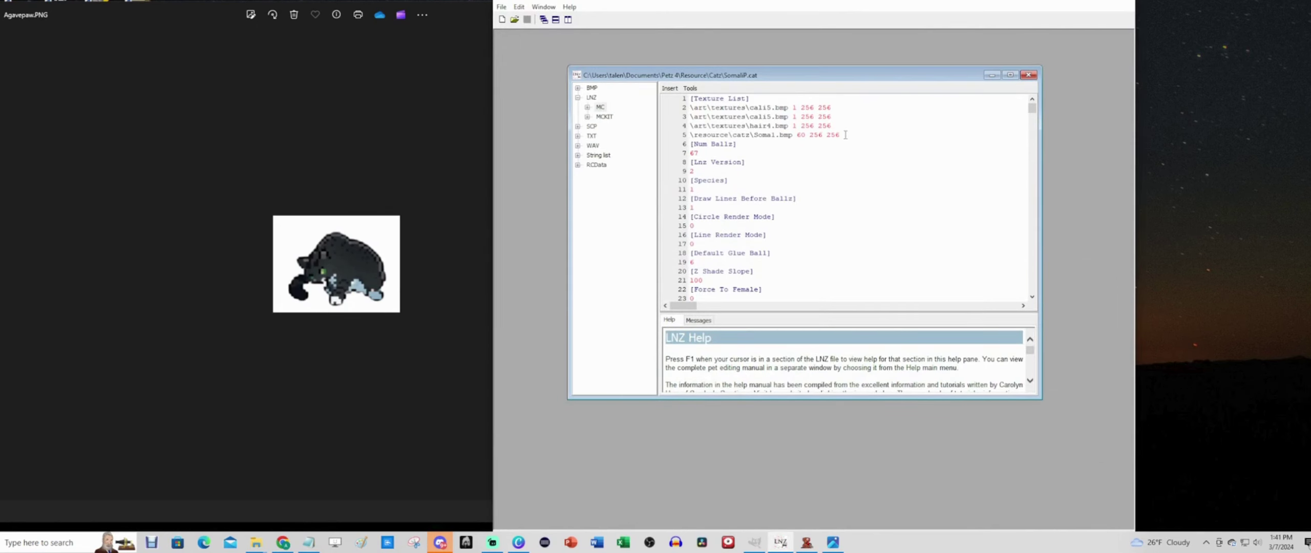
# Step: Add the line \resource\catz\LWHTabby35Spotted.bmp 135 after line 5 of the Texture List
pyautogui.click(867, 134)
pyautogui.press('Return')
pyautogui.write('\\')
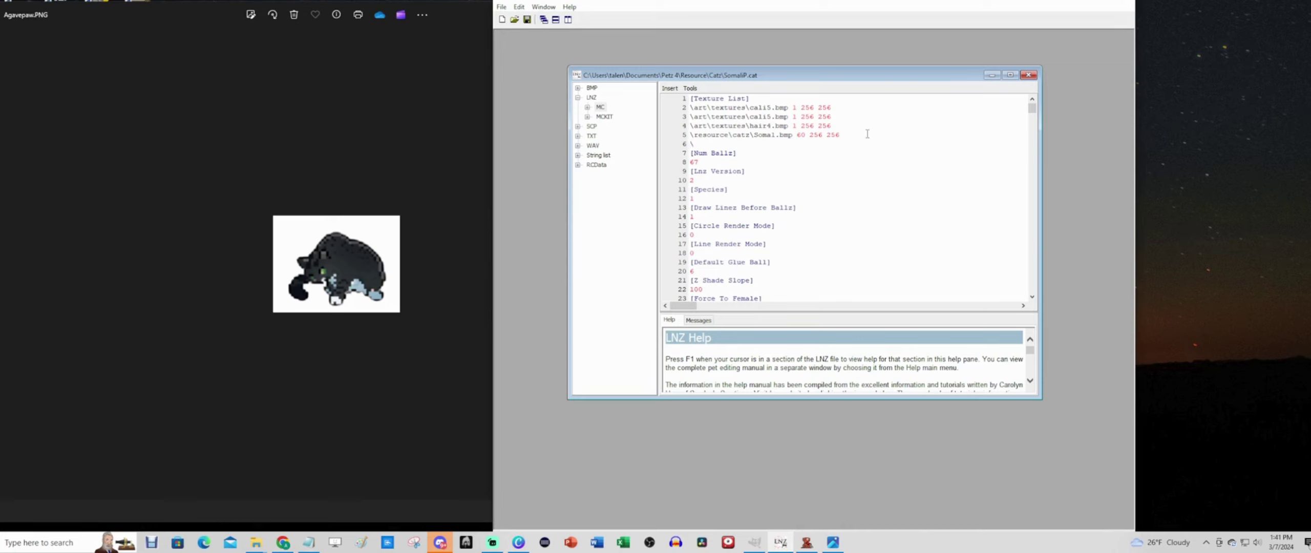
pyautogui.write('resource\\')
pyautogui.write('catz\\')
pyautogui.hotkey('ctrl', 'v')
pyautogui.write('.bmp ')
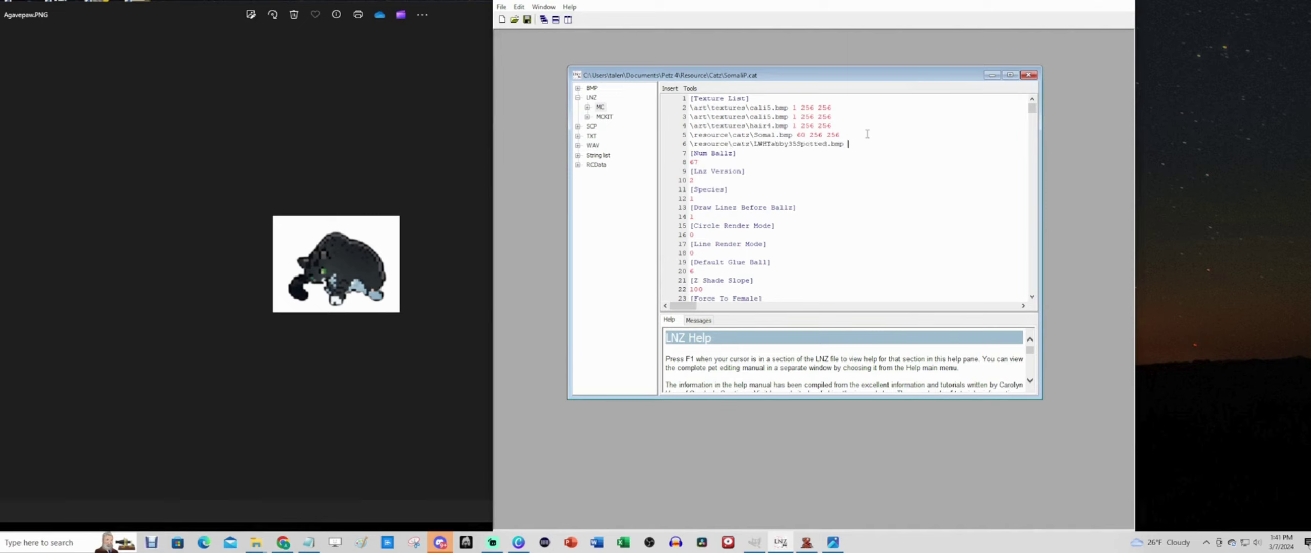
pyautogui.write('  135')
# Step: Locate LWHTabby35Hstripes in the Catz folder and copy its name without renaming it
pyautogui.click(261, 545)
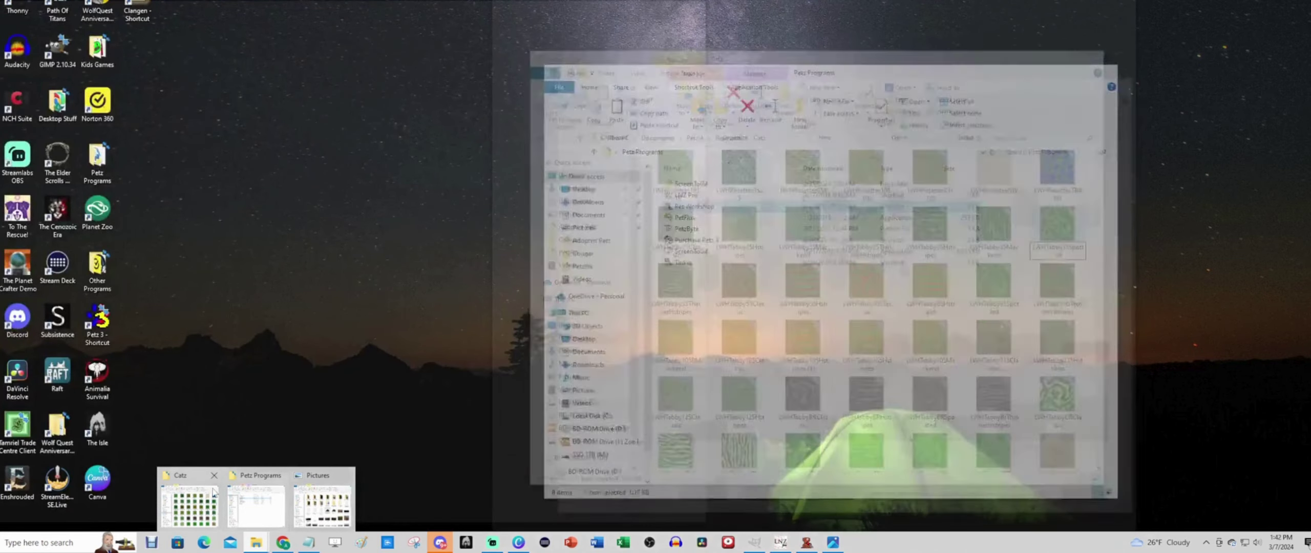
pyautogui.click(190, 477)
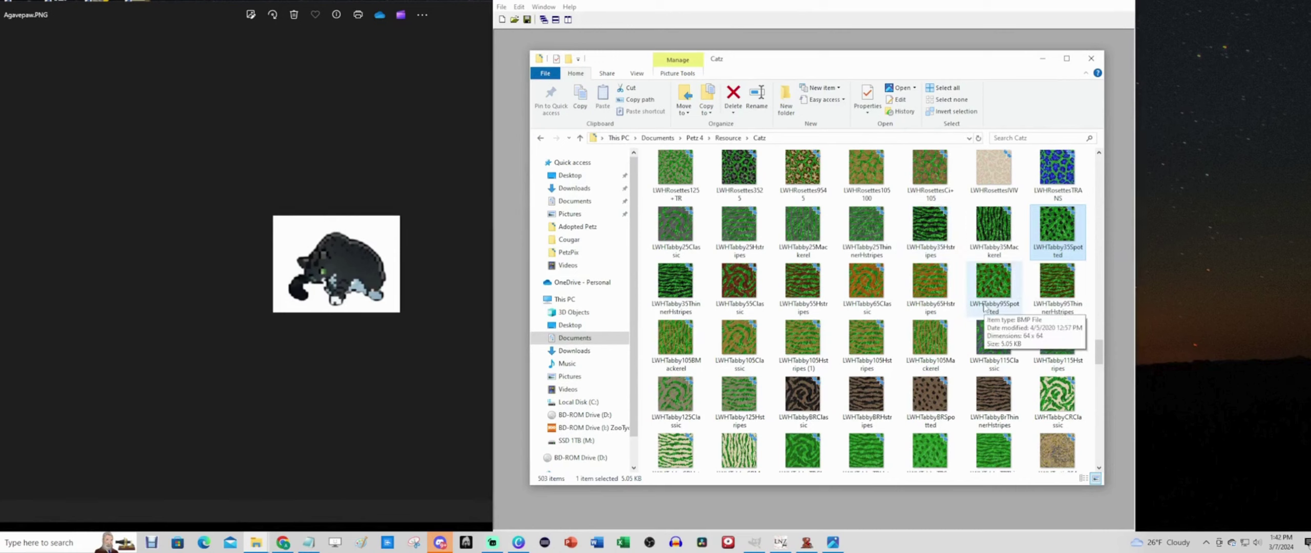
pyautogui.click(931, 252)
pyautogui.click(930, 254)
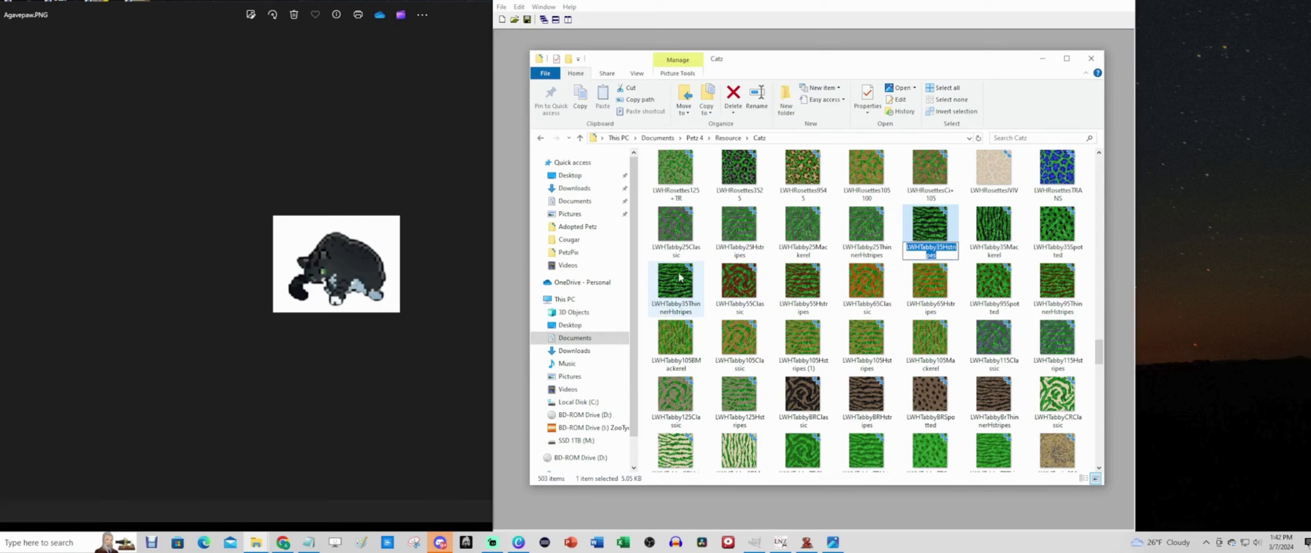
pyautogui.click(925, 217)
# Step: Add the texture line \resource\catz\LWHTabby35Hstripes.bmp with value 135
pyautogui.click(1042, 58)
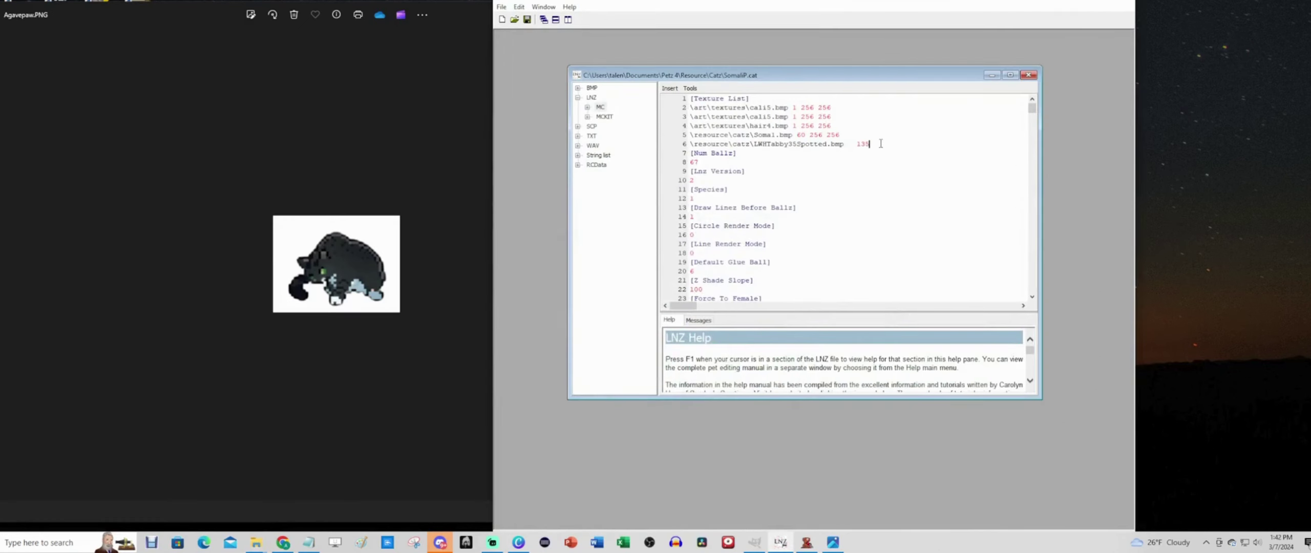
pyautogui.press('Return')
pyautogui.write('esource\\catz')
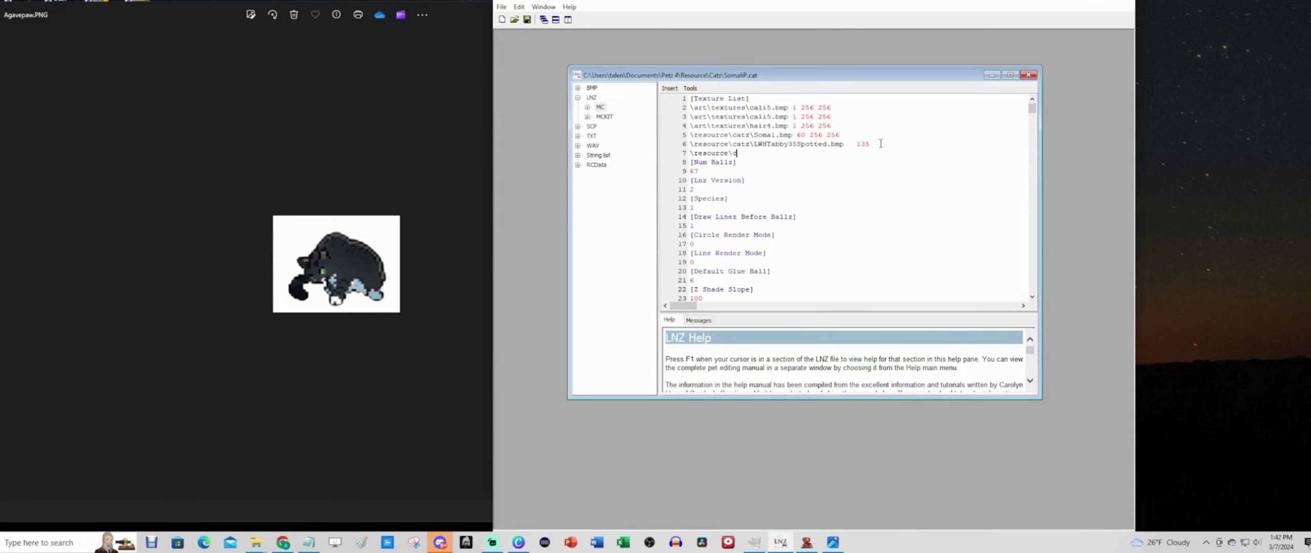
pyautogui.write('\\LWHTabby35Hstripes.bmp')
pyautogui.press('Tab')
pyautogui.write('135')
# Step: Copy both new texture lines into the MCKIT section, save, and close SomaliP.cat
pyautogui.moveTo(871, 153); pyautogui.dragTo(691, 145)
pyautogui.hotkey('ctrl', 'c')
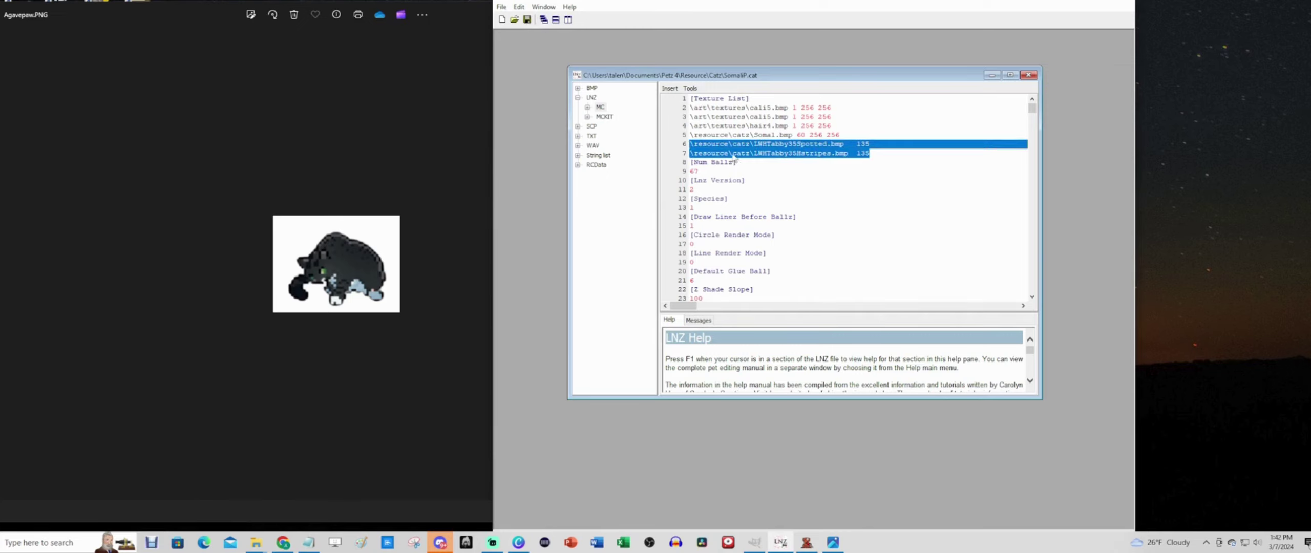
pyautogui.click(608, 116)
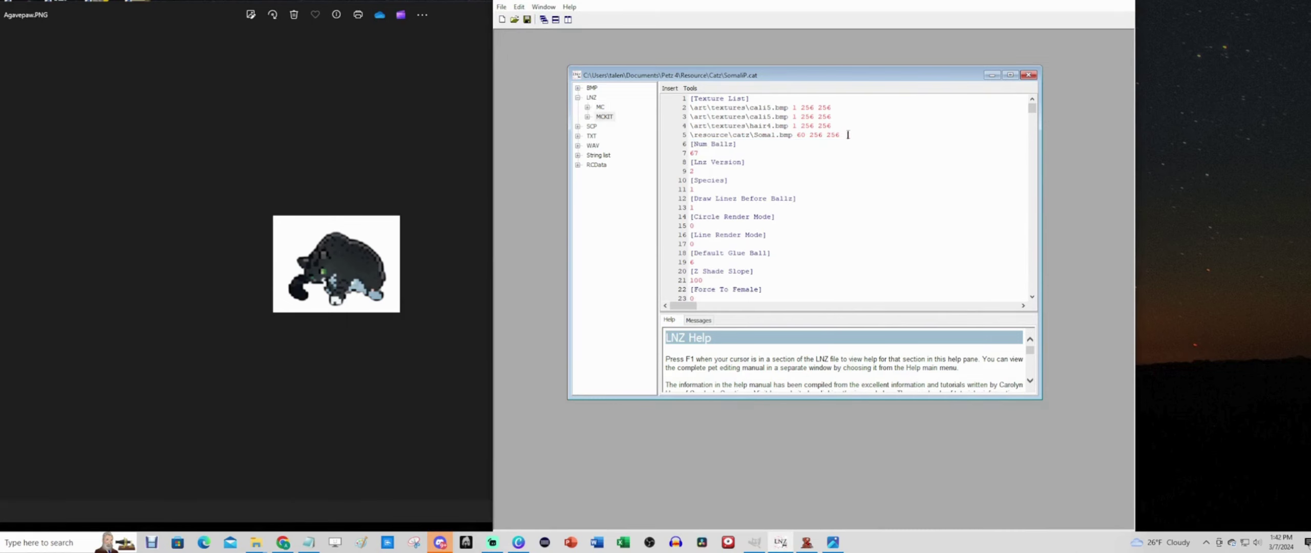
pyautogui.press('Return')
pyautogui.hotkey('ctrl', 'v')
pyautogui.click(528, 21)
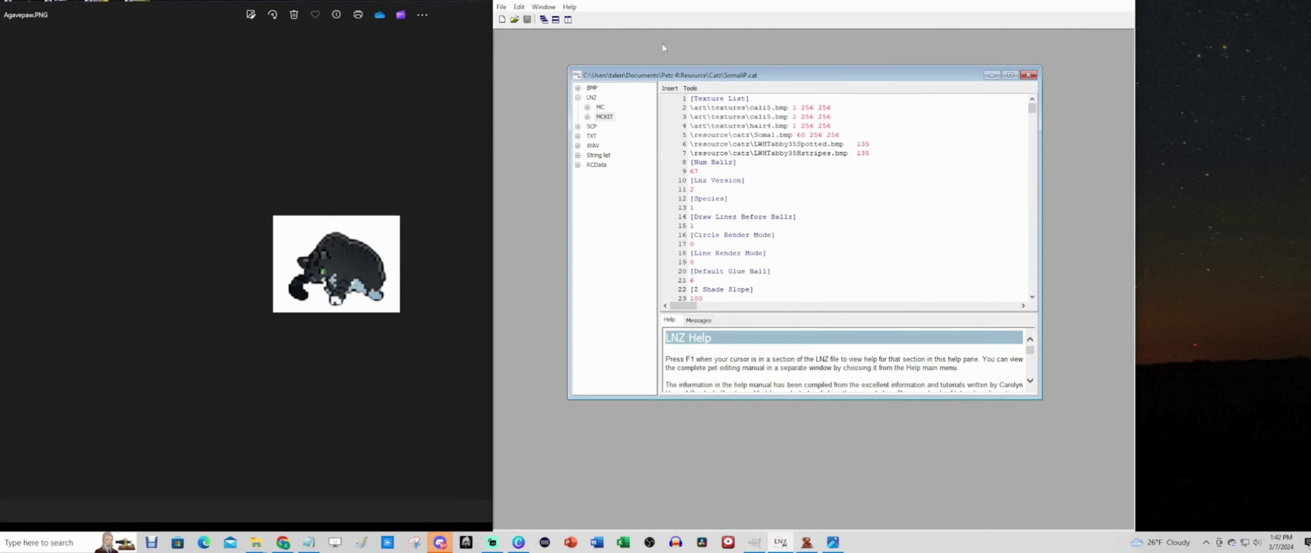
pyautogui.click(1029, 76)
pyautogui.click(1078, 1)
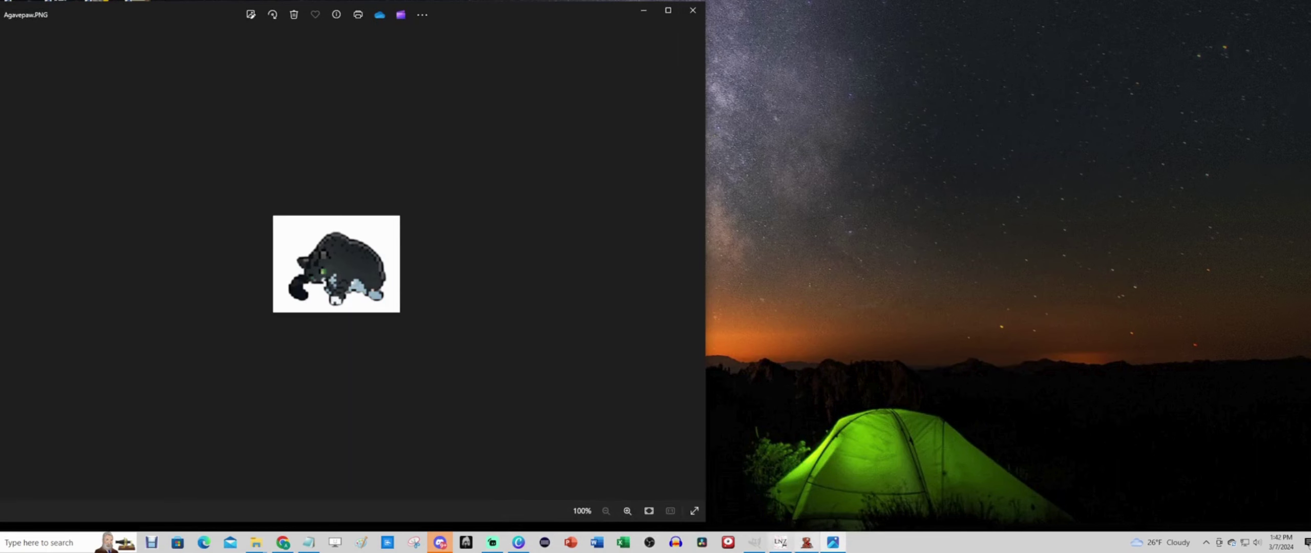
# Step: Load the SomaliP breed in Pet Workshop and place it beside the Agavepaw picture
pyautogui.click(806, 542)
pyautogui.click(410, 101)
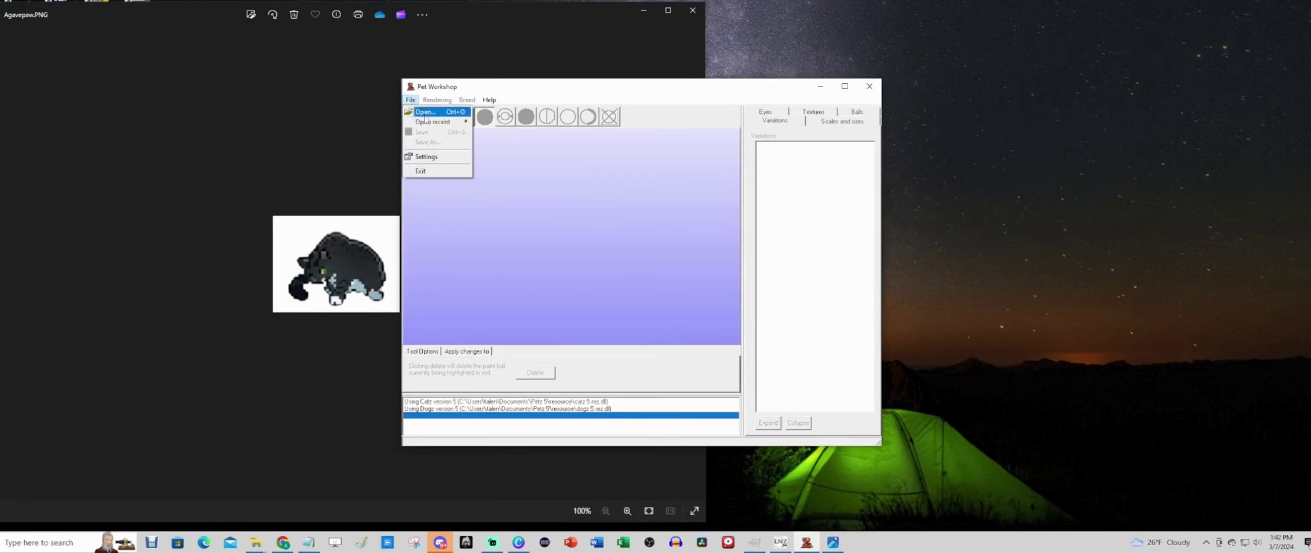
pyautogui.click(429, 124)
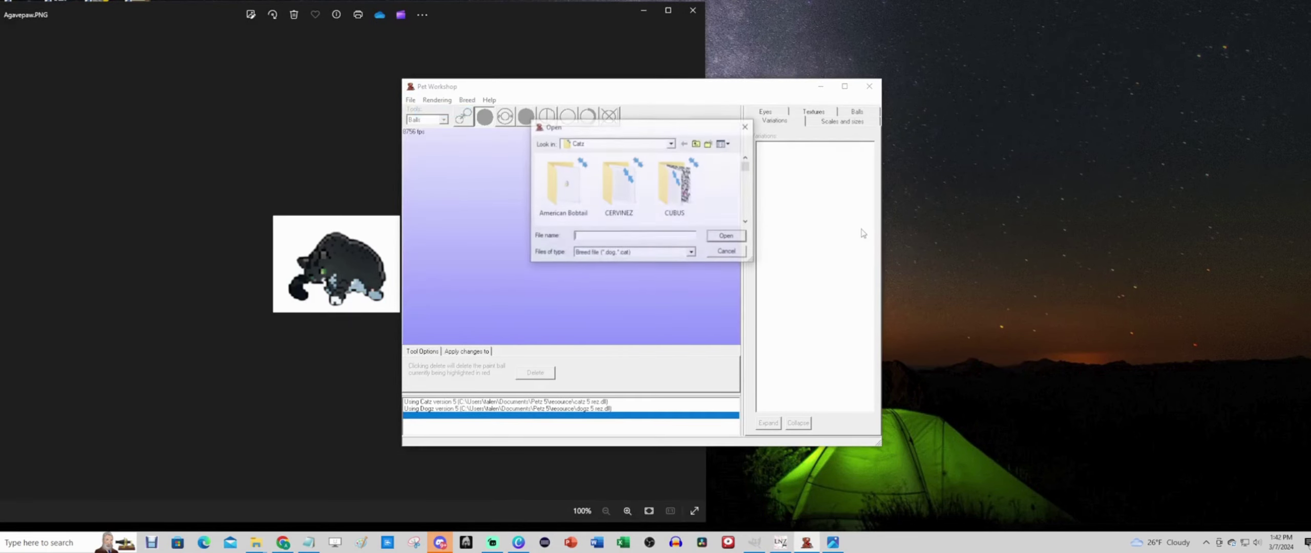
pyautogui.click(685, 196)
pyautogui.scroll(-10, 684, 195)
pyautogui.click(684, 193)
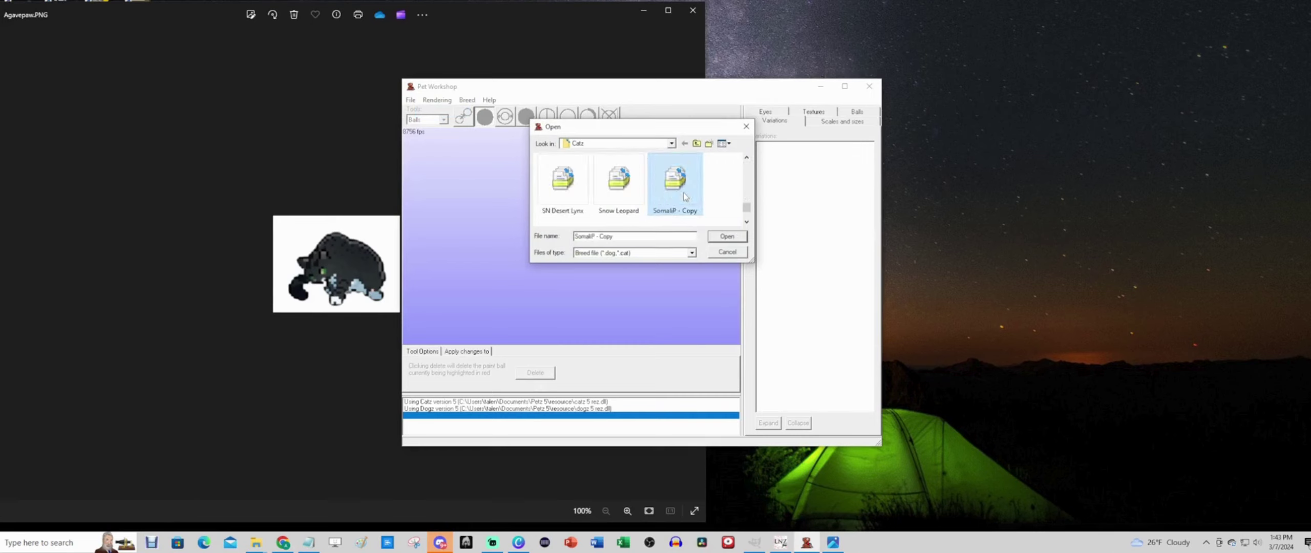
pyautogui.scroll(-1, 684, 193)
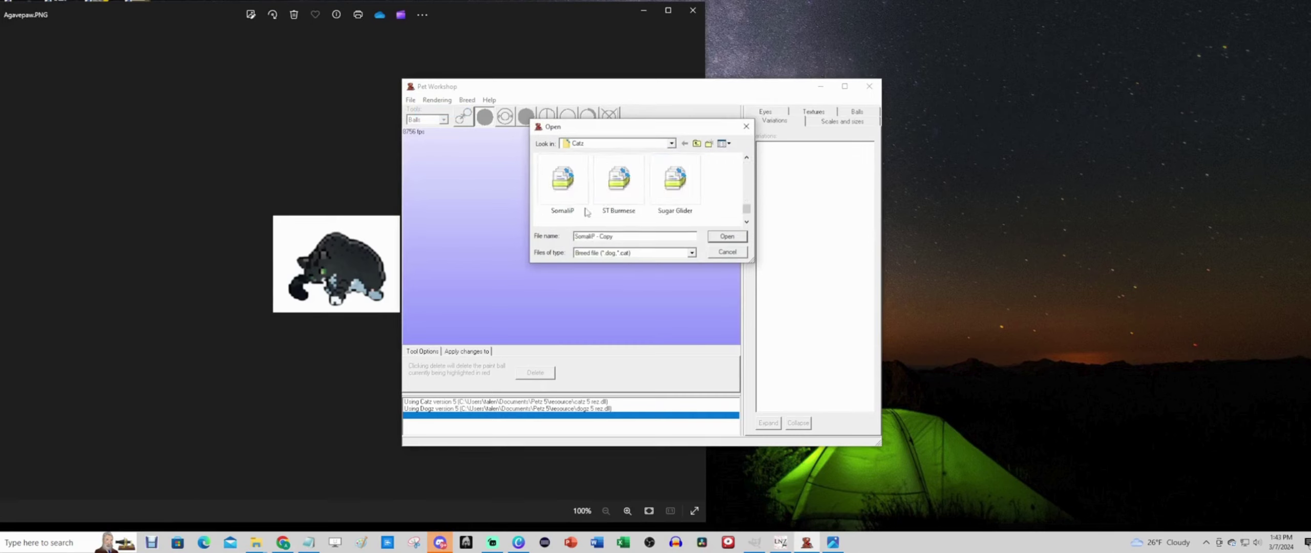
pyautogui.click(558, 180)
pyautogui.click(717, 240)
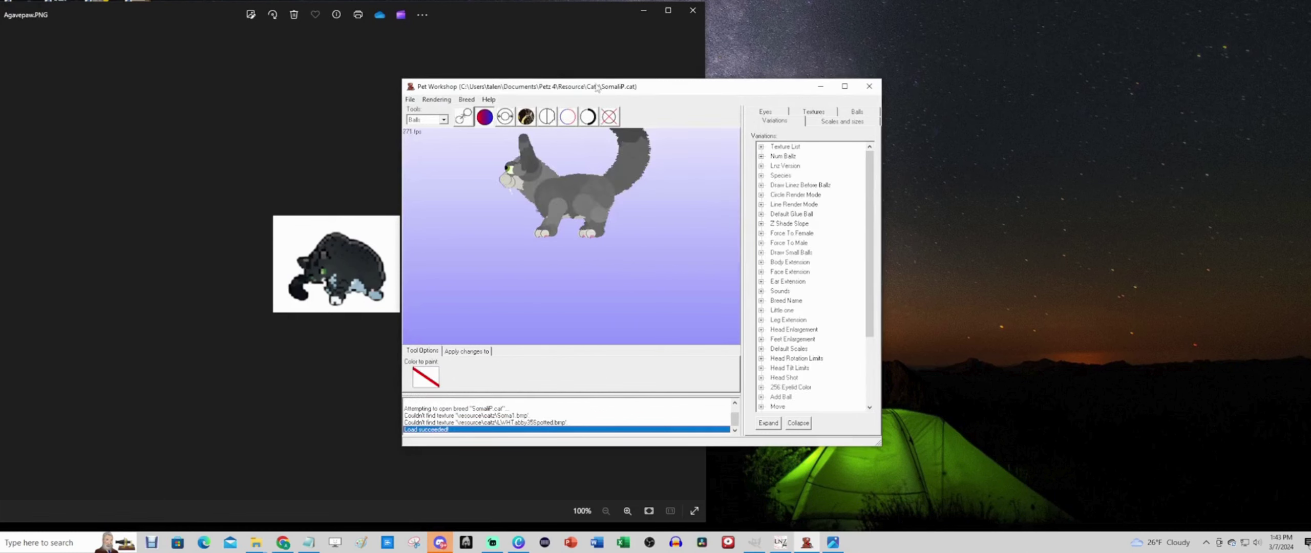
pyautogui.moveTo(599, 88); pyautogui.dragTo(817, 92)
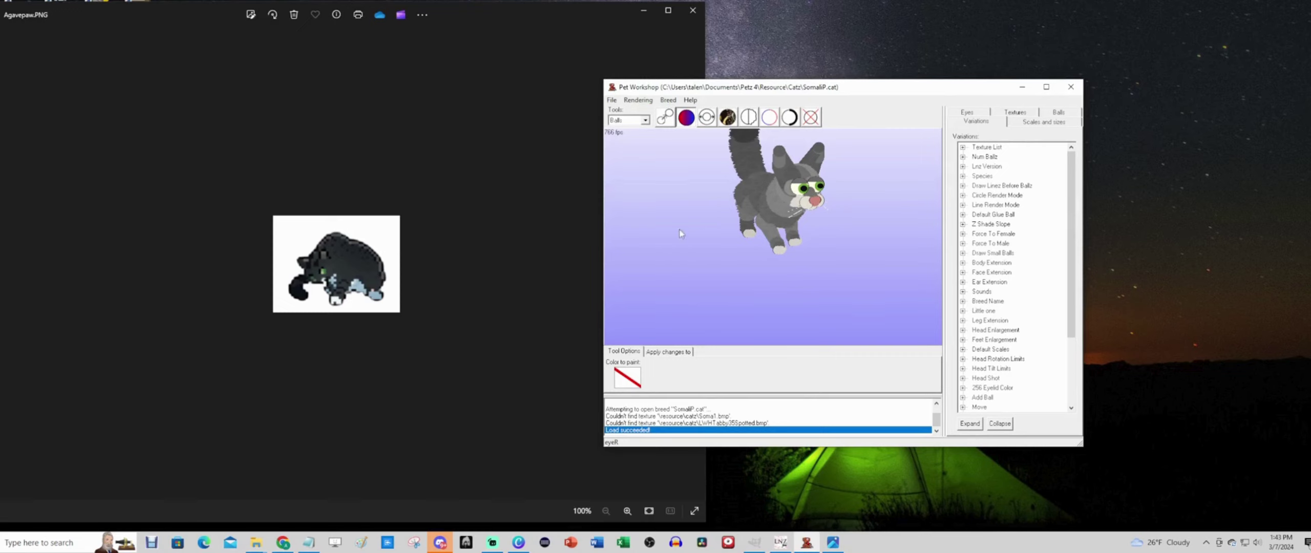
# Step: Paint the cat's belly, chest and neck balls with colour 32
pyautogui.moveTo(674, 215); pyautogui.dragTo(696, 215)
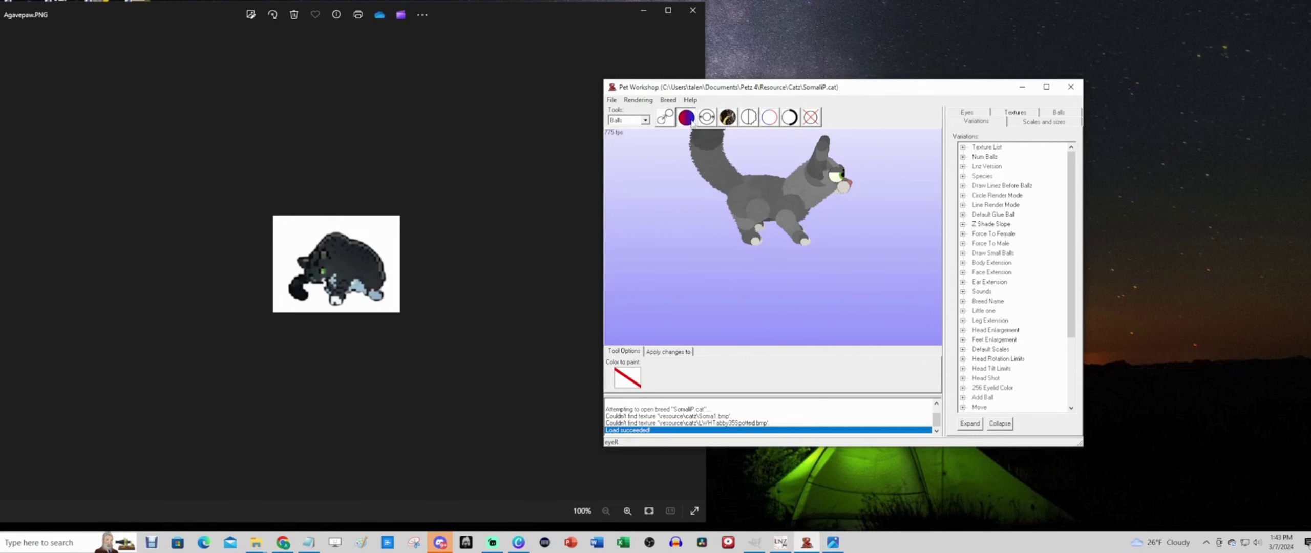
pyautogui.click(627, 383)
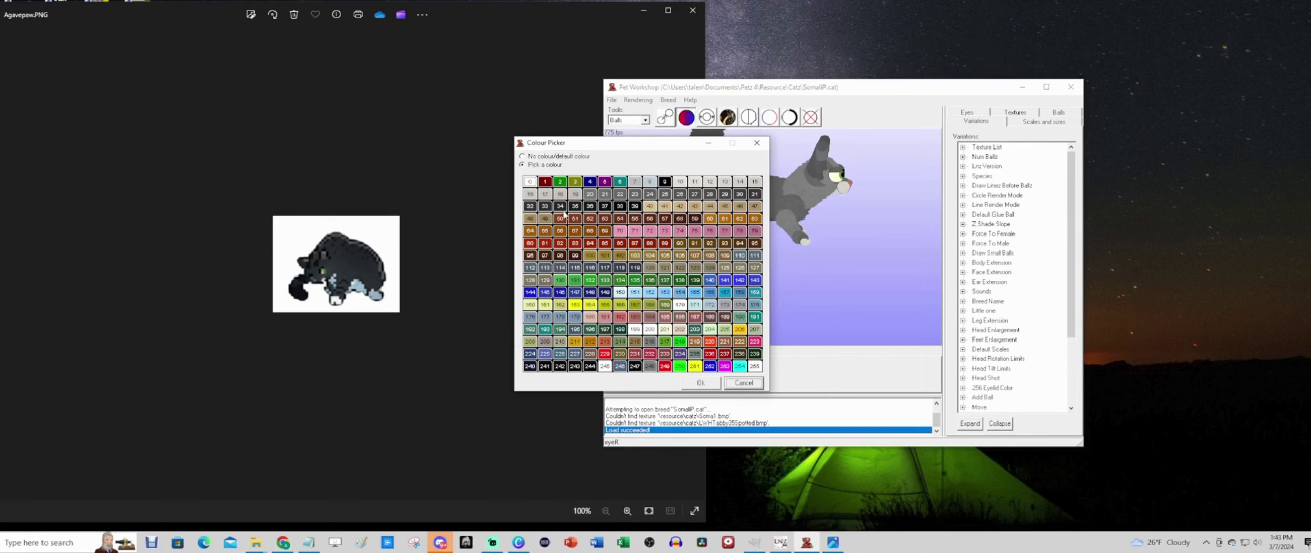
pyautogui.click(532, 209)
pyautogui.click(700, 383)
pyautogui.click(766, 190)
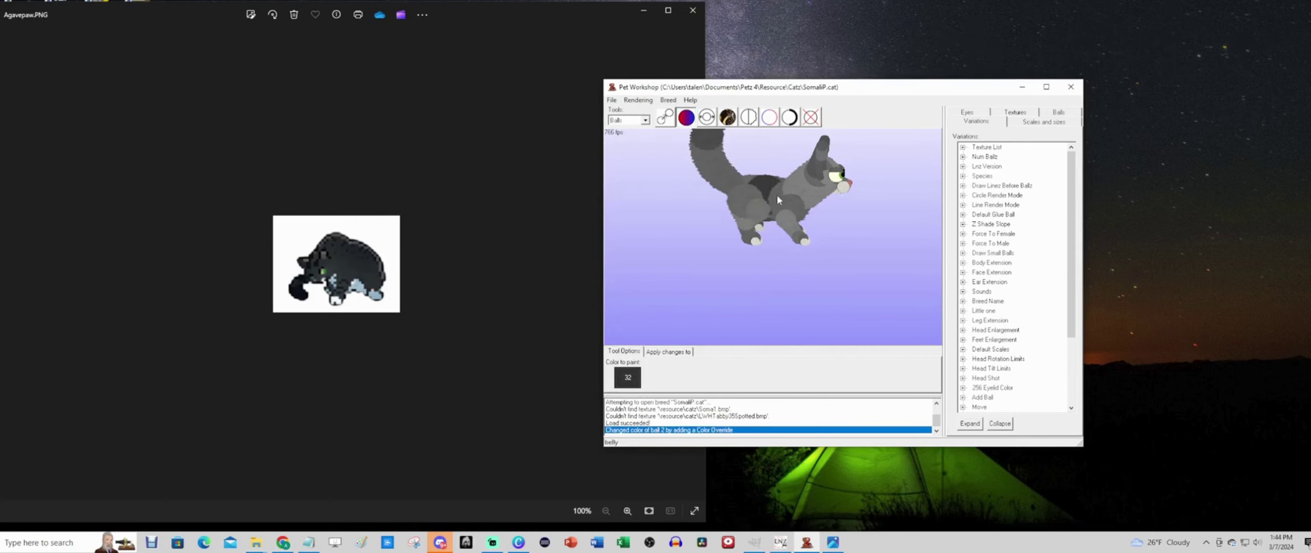
pyautogui.click(779, 194)
pyautogui.click(787, 203)
pyautogui.click(791, 181)
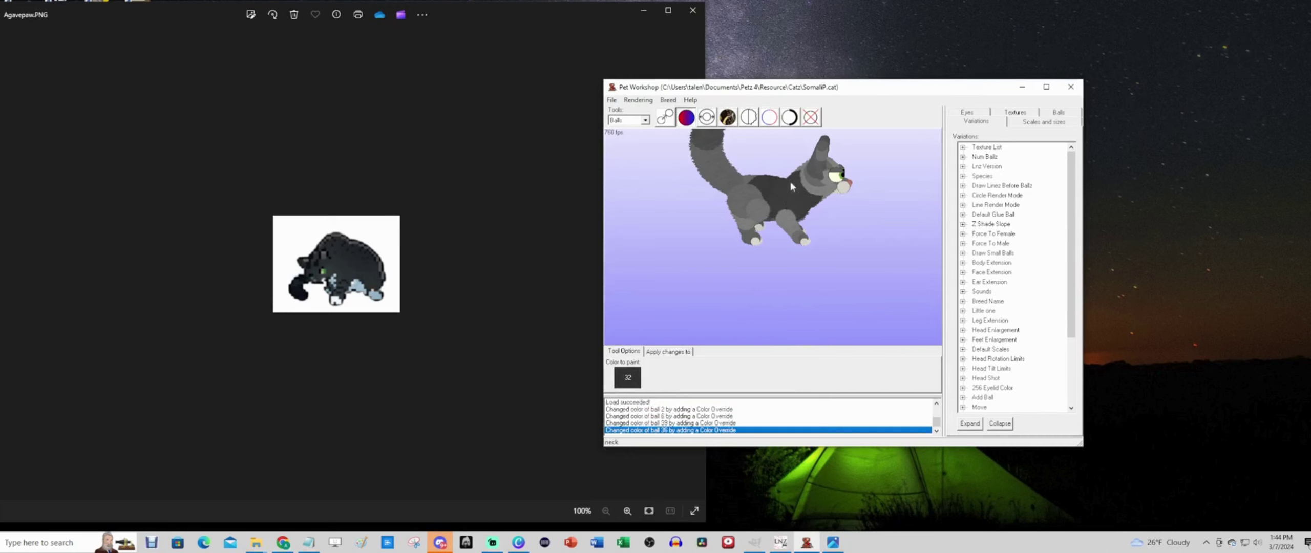
# Step: Repaint the belly, chest and neck balls with colour 30
pyautogui.click(633, 377)
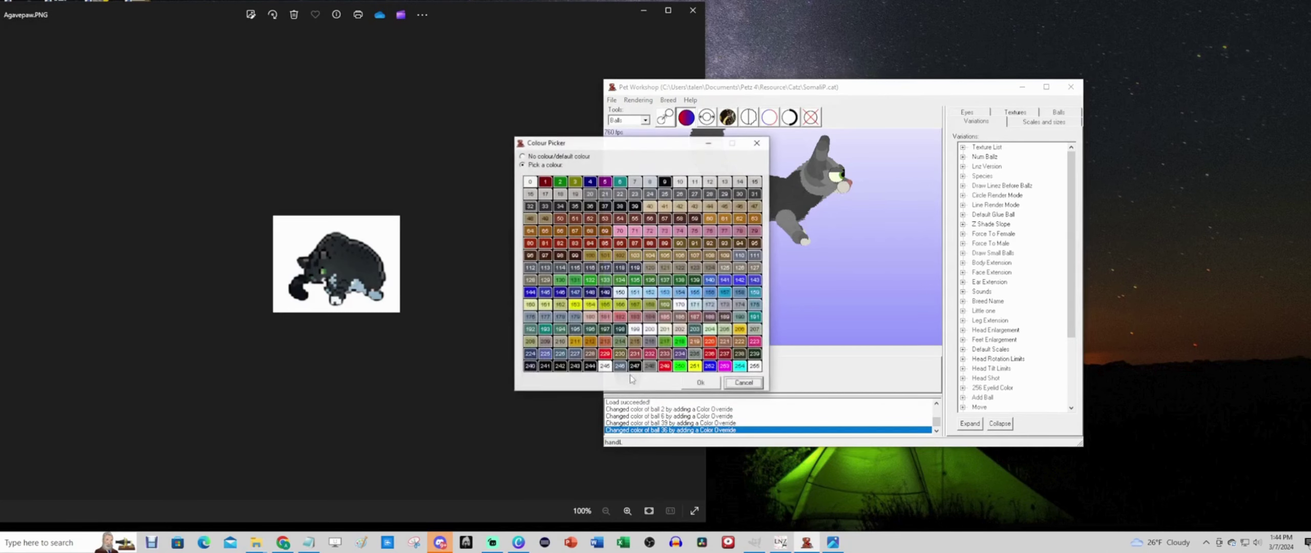
pyautogui.click(740, 195)
pyautogui.click(701, 383)
pyautogui.click(767, 187)
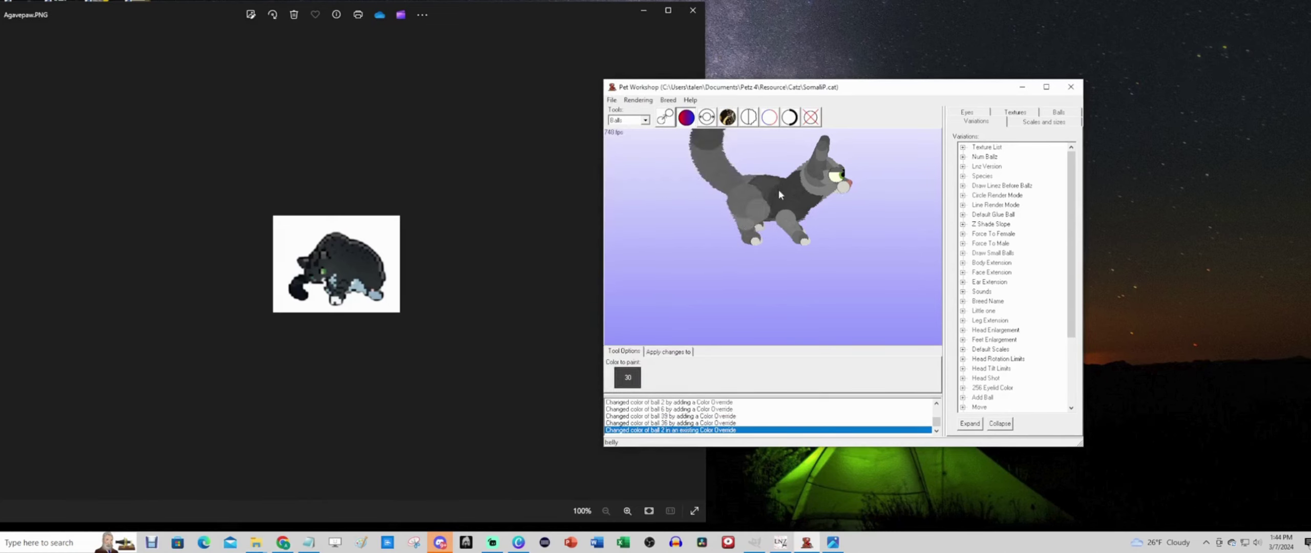
pyautogui.click(778, 190)
pyautogui.click(791, 178)
pyautogui.click(793, 193)
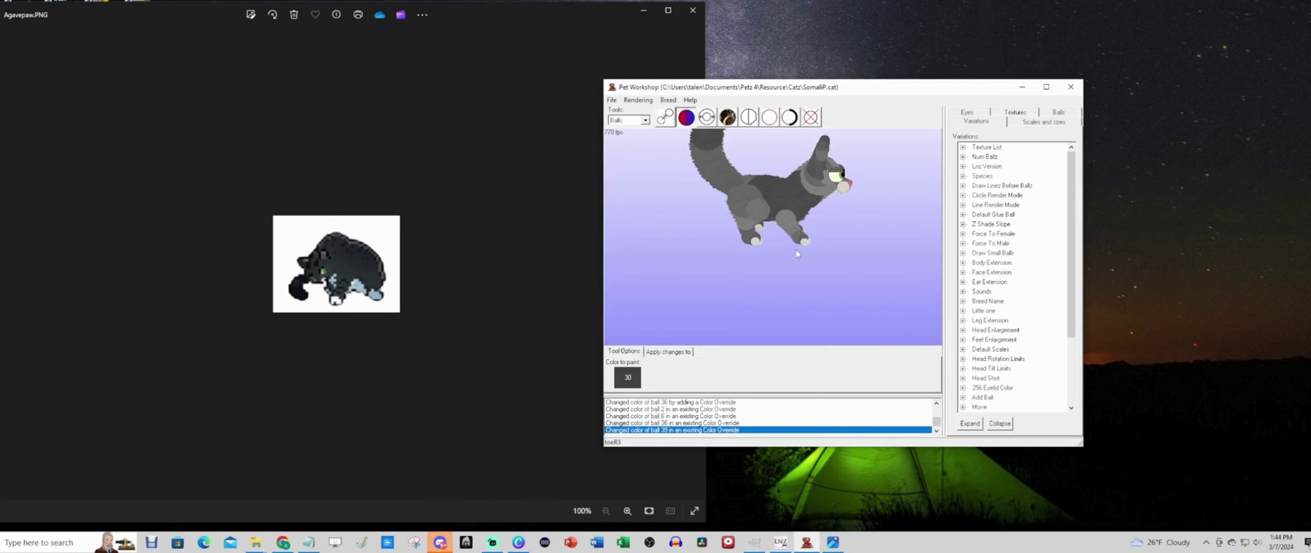
# Step: Paint the right front paw balls with colour 30
pyautogui.click(630, 376)
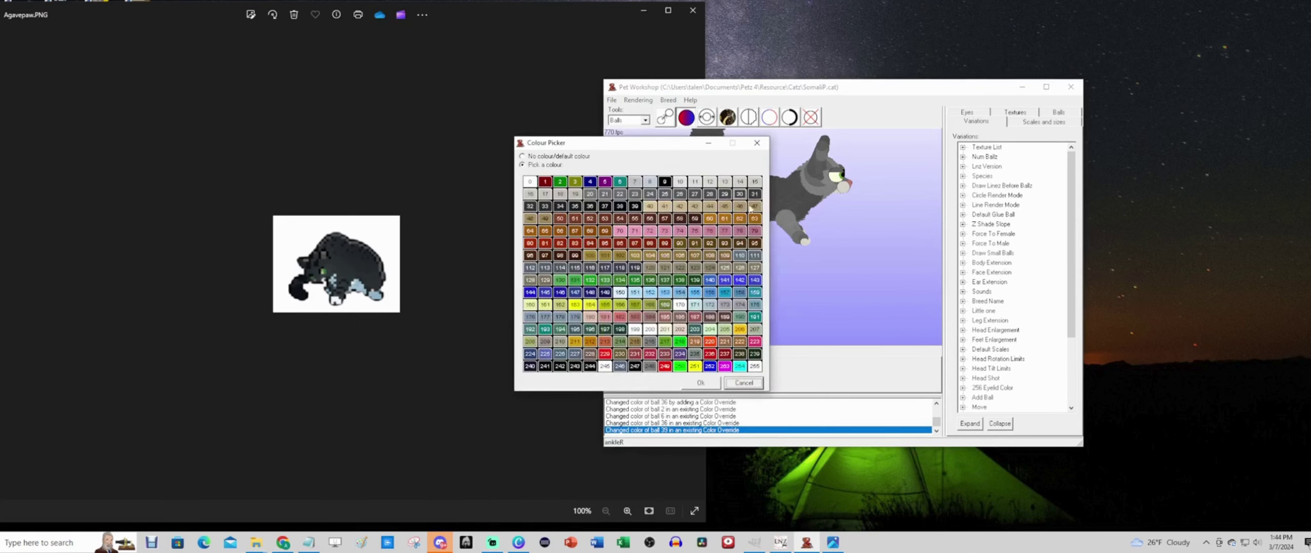
pyautogui.click(757, 143)
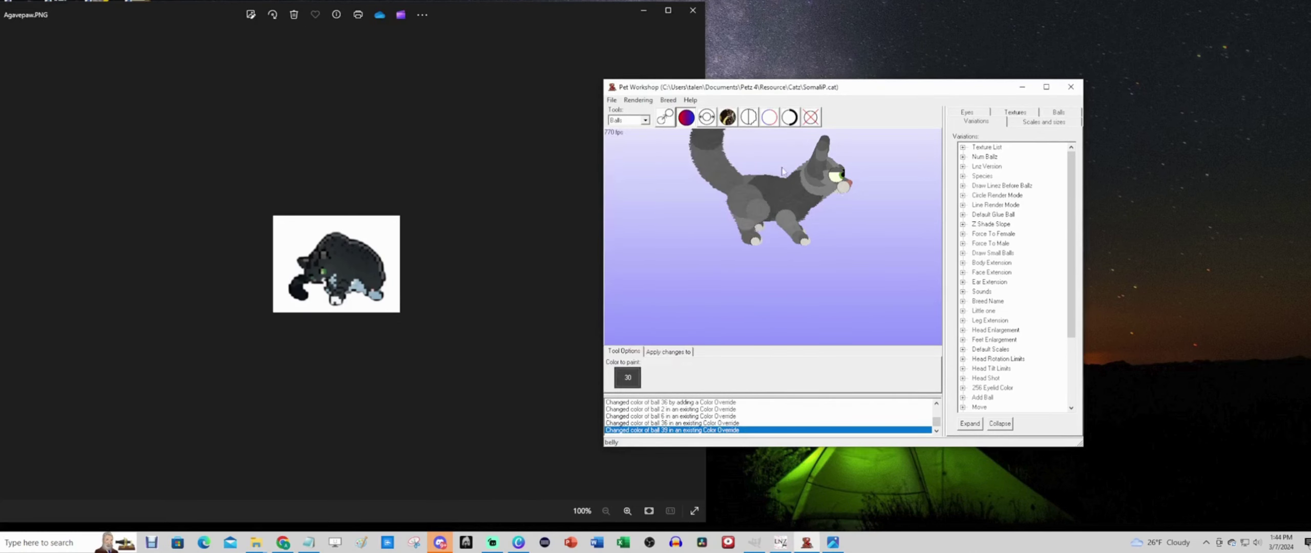
pyautogui.click(793, 219)
# Step: Paint the right front paw, hand, leg and sole balls with colour 30
pyautogui.click(801, 239)
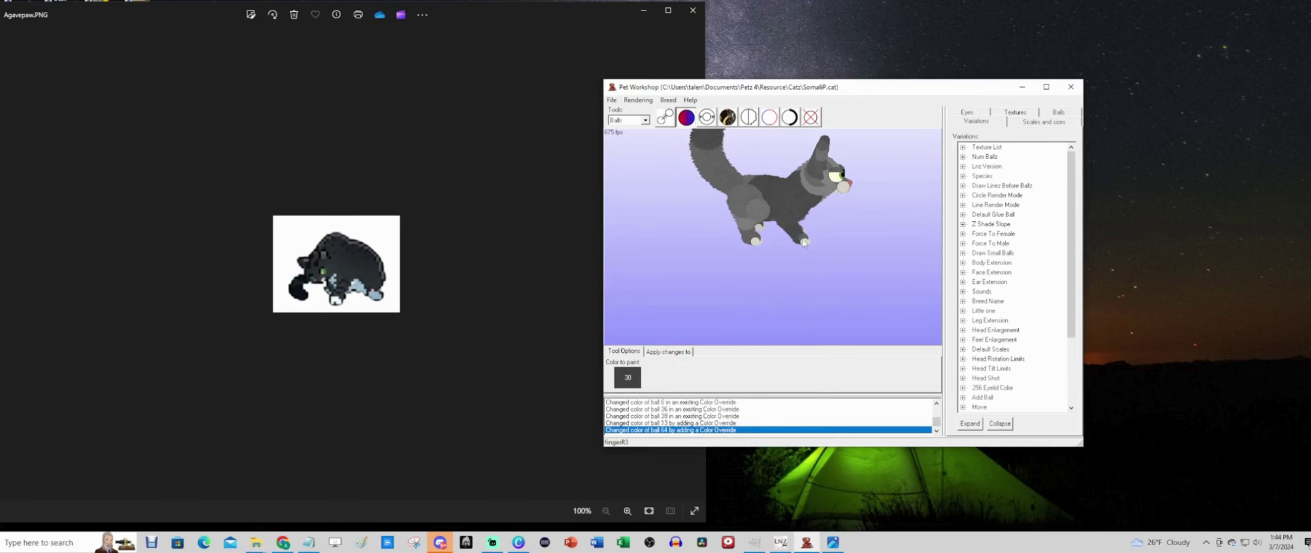
pyautogui.click(804, 238)
pyautogui.click(766, 207)
pyautogui.click(743, 225)
pyautogui.click(752, 233)
pyautogui.click(747, 238)
# Step: Paint the hip and tail-base balls with colour 30
pyautogui.click(741, 212)
pyautogui.click(745, 177)
pyautogui.click(737, 181)
pyautogui.click(731, 178)
# Step: Paint all the tail balls with colour 30, turning the cat to reach the rest
pyautogui.click(718, 170)
pyautogui.click(714, 166)
pyautogui.click(710, 157)
pyautogui.moveTo(709, 154)
pyautogui.mouseDown()
pyautogui.moveTo(686, 208)
pyautogui.moveTo(695, 222)
pyautogui.mouseUp()
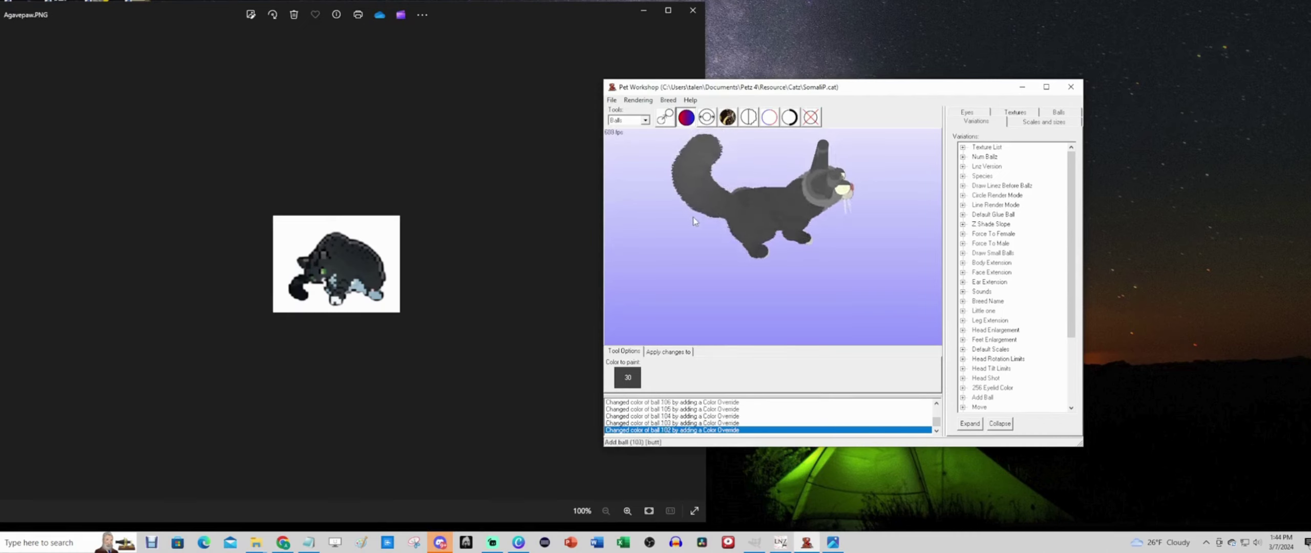
pyautogui.click(692, 165)
pyautogui.click(695, 154)
pyautogui.click(696, 149)
# Step: Paint the head ball and the left front leg and wrist balls with colour 30
pyautogui.click(813, 203)
pyautogui.moveTo(880, 256); pyautogui.dragTo(826, 244)
pyautogui.click(764, 211)
pyautogui.click(754, 219)
pyautogui.click(768, 223)
pyautogui.click(770, 235)
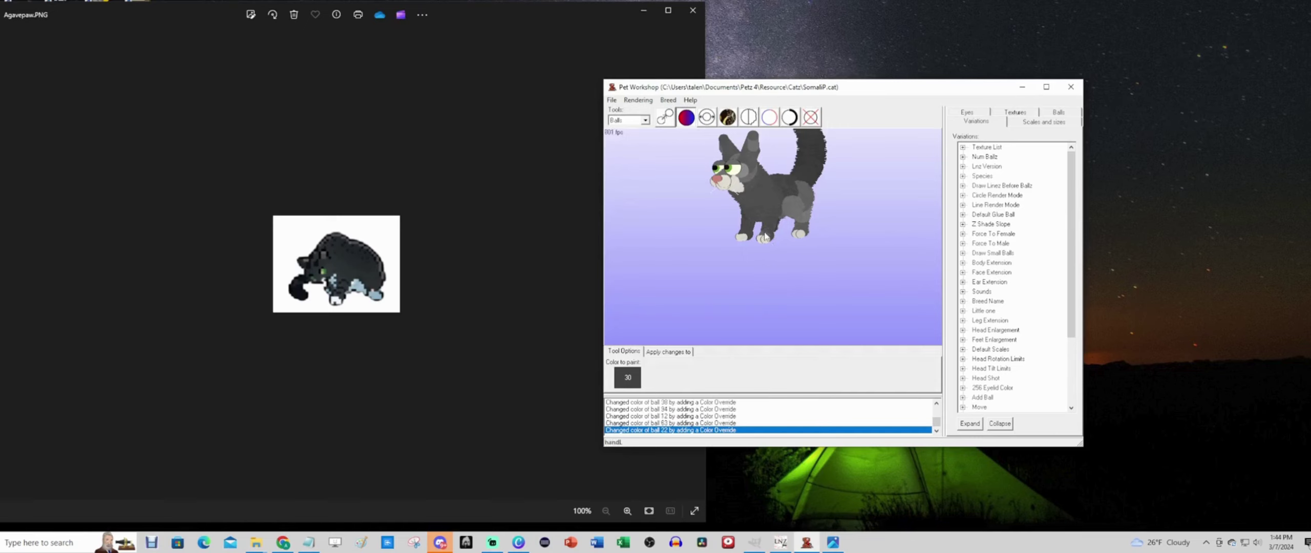
# Step: Turn the cat side-on and paint the left ankle and leg balls with colour 30
pyautogui.moveTo(765, 236); pyautogui.dragTo(795, 226)
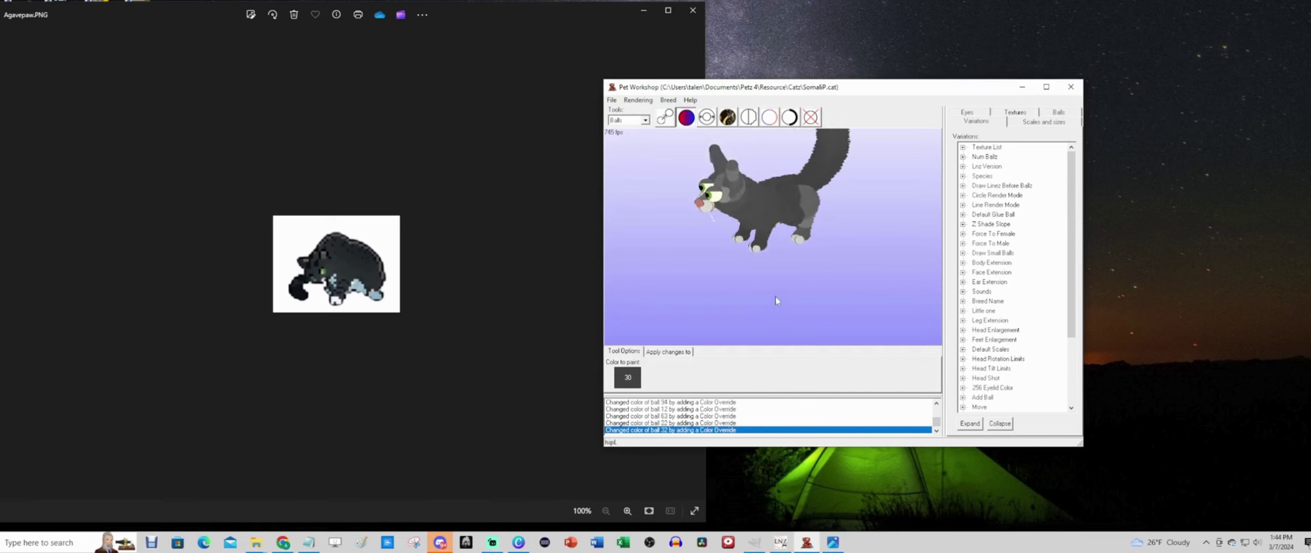
pyautogui.moveTo(776, 300); pyautogui.dragTo(764, 277)
pyautogui.click(806, 217)
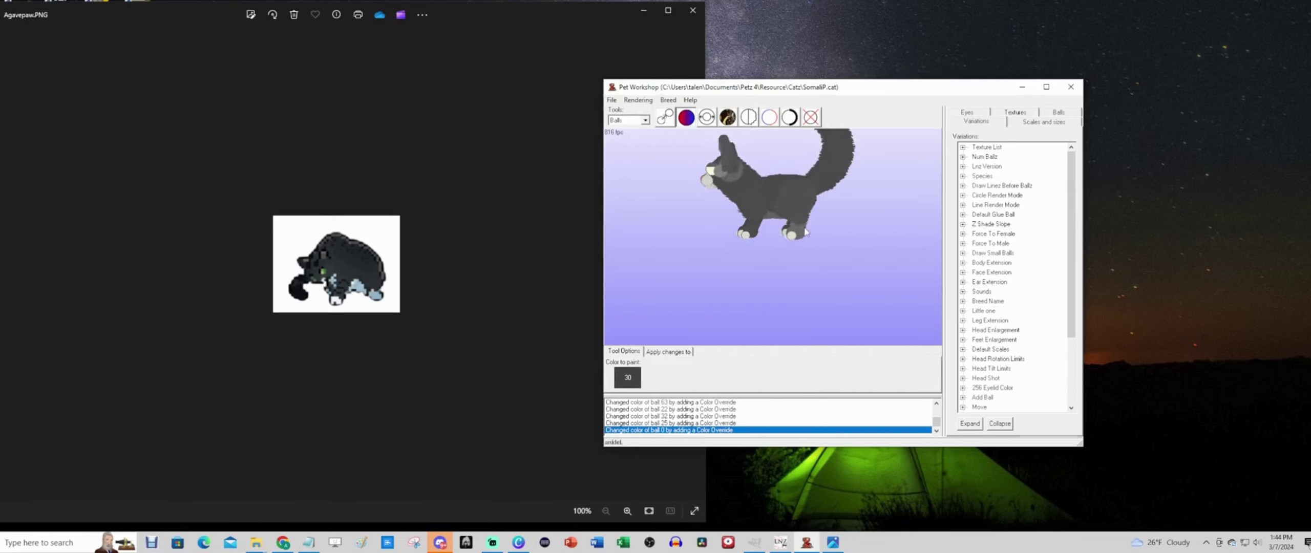
pyautogui.click(805, 231)
pyautogui.moveTo(799, 284)
pyautogui.mouseDown()
pyautogui.moveTo(810, 236)
pyautogui.moveTo(777, 216)
pyautogui.moveTo(801, 249)
pyautogui.mouseUp()
pyautogui.click(801, 231)
# Step: Paint the belly and left hip balls with colour 30
pyautogui.click(776, 215)
pyautogui.click(776, 215)
pyautogui.click(778, 216)
pyautogui.click(783, 236)
pyautogui.click(769, 230)
pyautogui.click(769, 231)
pyautogui.moveTo(784, 292)
pyautogui.mouseDown()
pyautogui.moveTo(856, 312)
pyautogui.moveTo(854, 329)
pyautogui.mouseUp()
# Step: Paint the left ear balls with colour 30
pyautogui.click(753, 175)
pyautogui.click(765, 153)
pyautogui.click(763, 149)
pyautogui.click(765, 153)
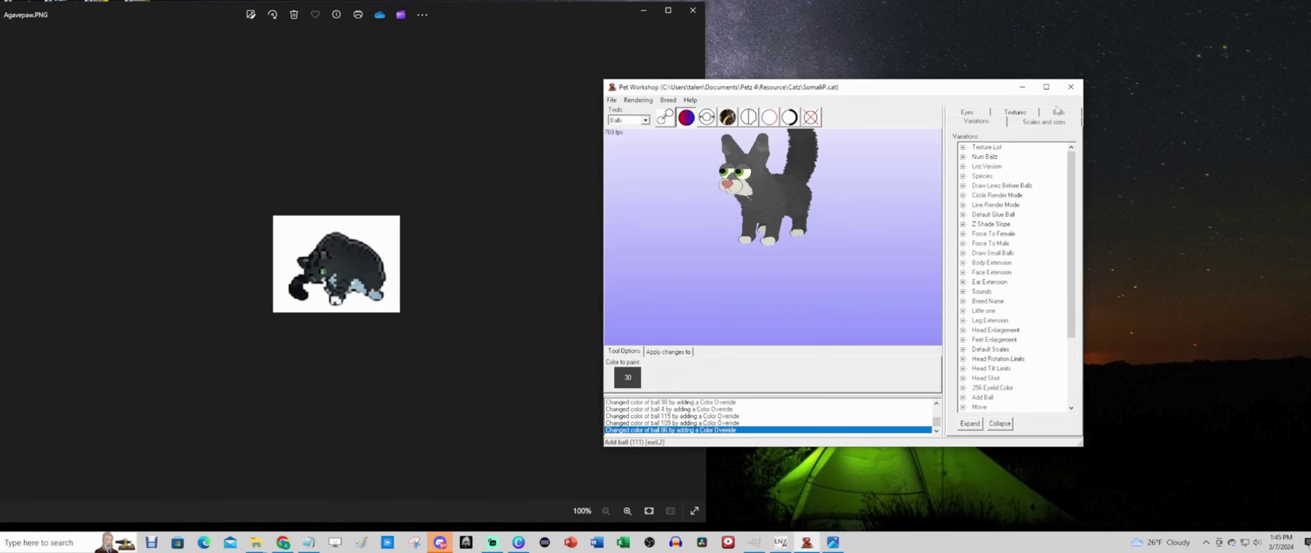
pyautogui.click(762, 149)
pyautogui.click(766, 152)
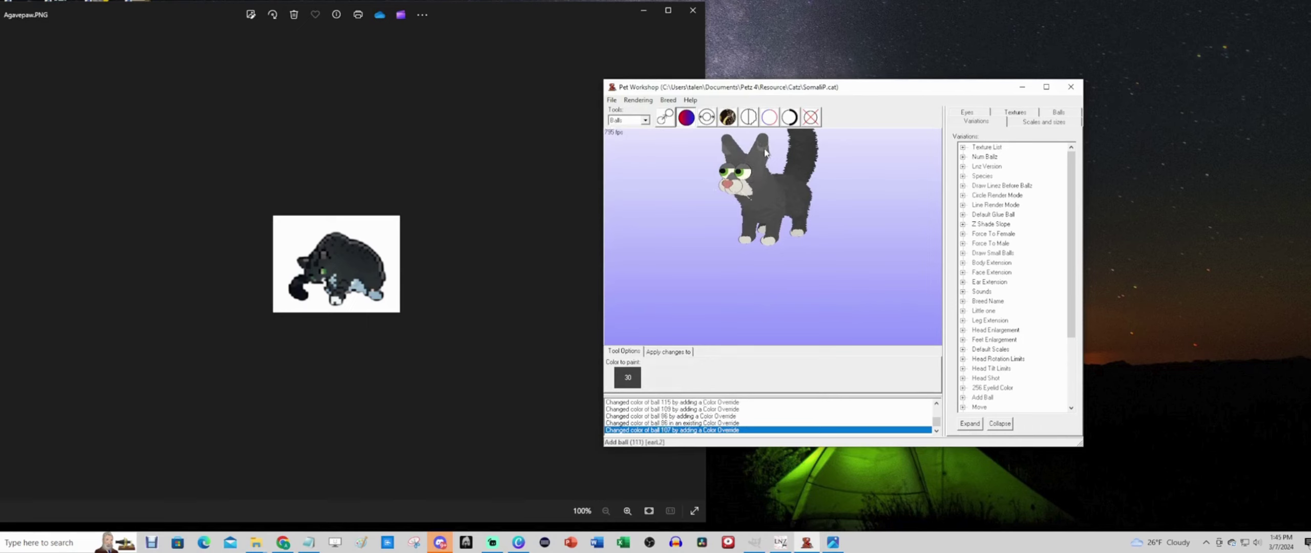
pyautogui.click(765, 152)
pyautogui.click(766, 155)
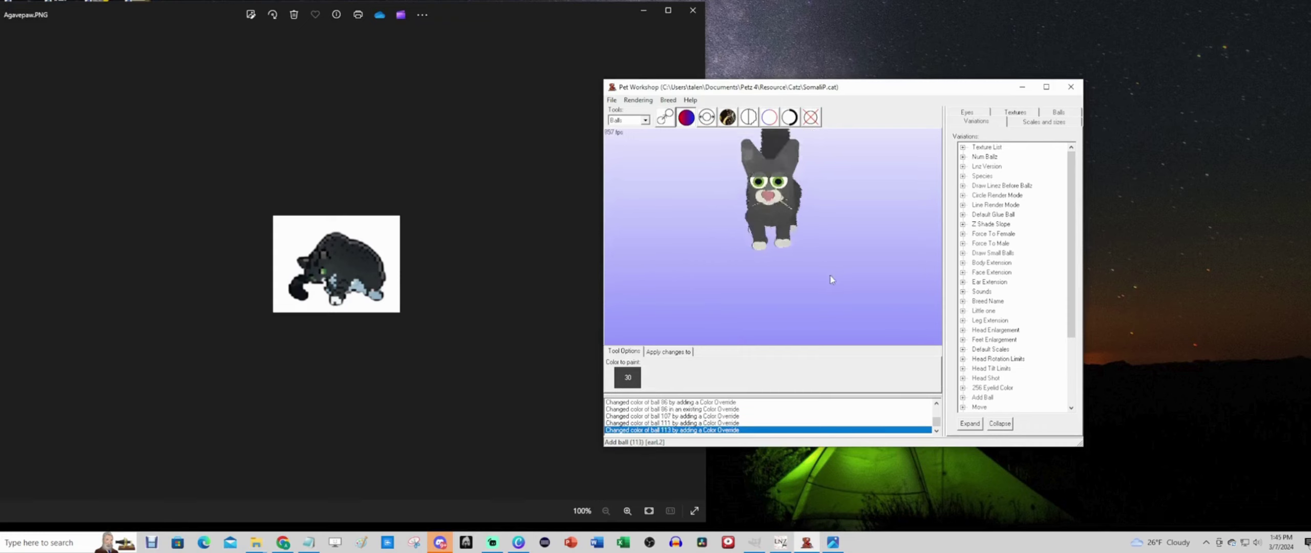
# Step: Turn the cat and paint the right ear balls with colour 30
pyautogui.moveTo(840, 281); pyautogui.dragTo(852, 280)
pyautogui.click(797, 160)
pyautogui.click(797, 155)
pyautogui.click(796, 159)
pyautogui.click(794, 155)
pyautogui.click(794, 156)
pyautogui.moveTo(930, 282); pyautogui.dragTo(911, 274)
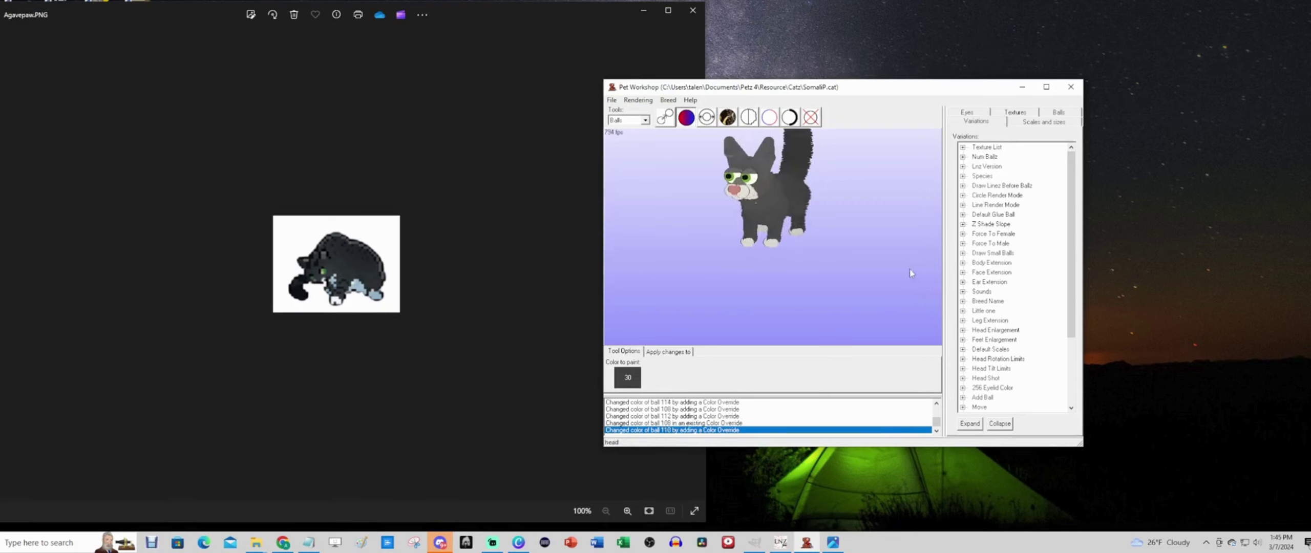
# Step: In the Balls list, select cheekR, earL1 and the rows from kneeL down to neck
pyautogui.click(1059, 113)
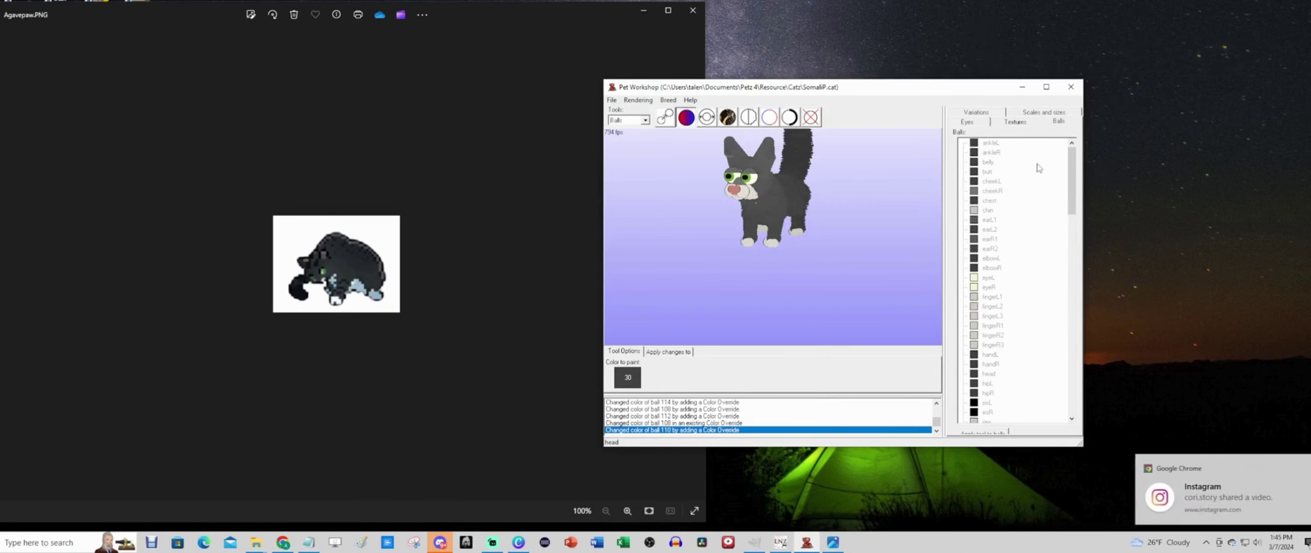
pyautogui.click(1002, 191)
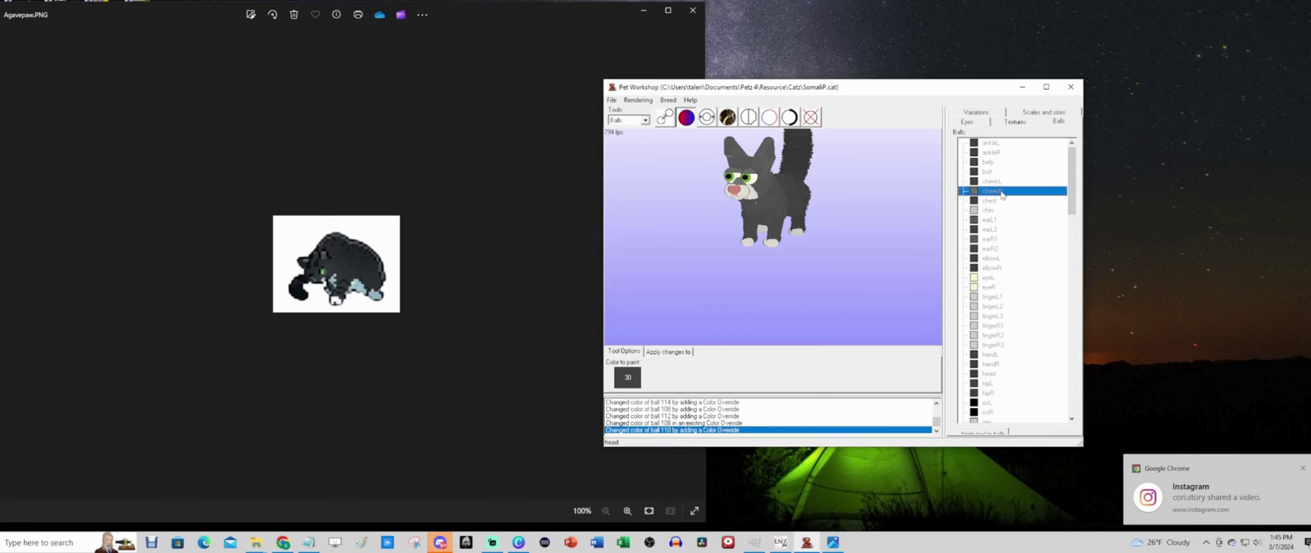
pyautogui.keyDown('ctrl'); pyautogui.click(990, 220); pyautogui.keyUp('ctrl')
pyautogui.moveTo(997, 236); pyautogui.dragTo(1000, 309)
pyautogui.scroll(-1, 1031, 296)
pyautogui.scroll(-2, 1031, 296)
pyautogui.scroll(-3, 1016, 321)
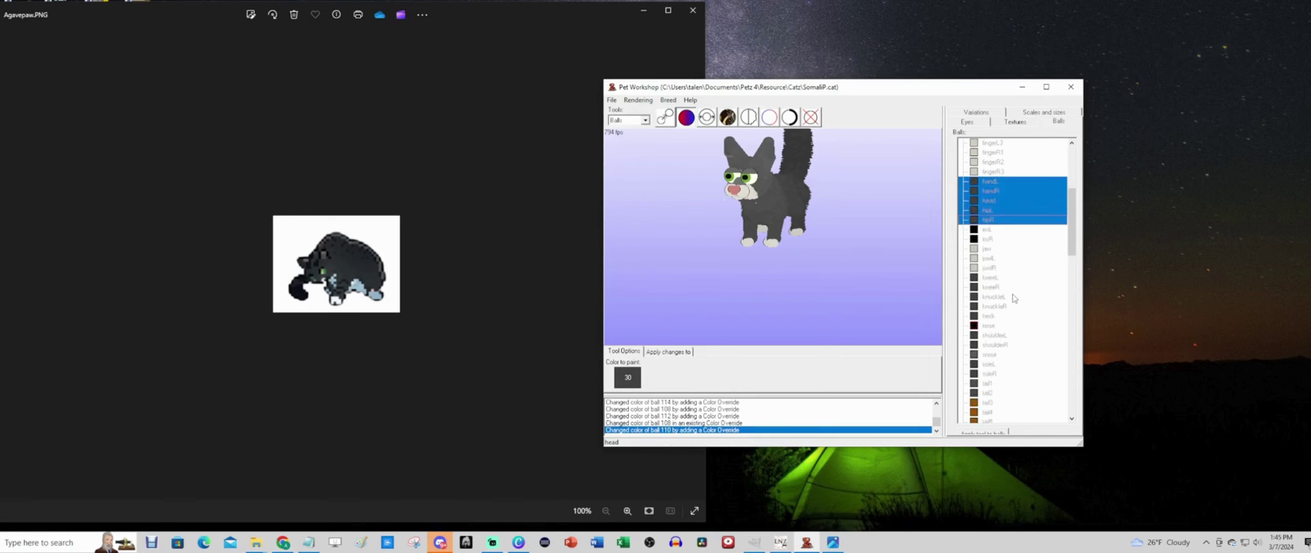
pyautogui.scroll(-1, 1014, 297)
pyautogui.moveTo(996, 253); pyautogui.dragTo(997, 291)
# Step: Add wristL, wristR and the added ear balls from ball 80 to the selection
pyautogui.scroll(-3, 1012, 276)
pyautogui.moveTo(1007, 221); pyautogui.dragTo(1005, 281)
pyautogui.scroll(-7, 1006, 280)
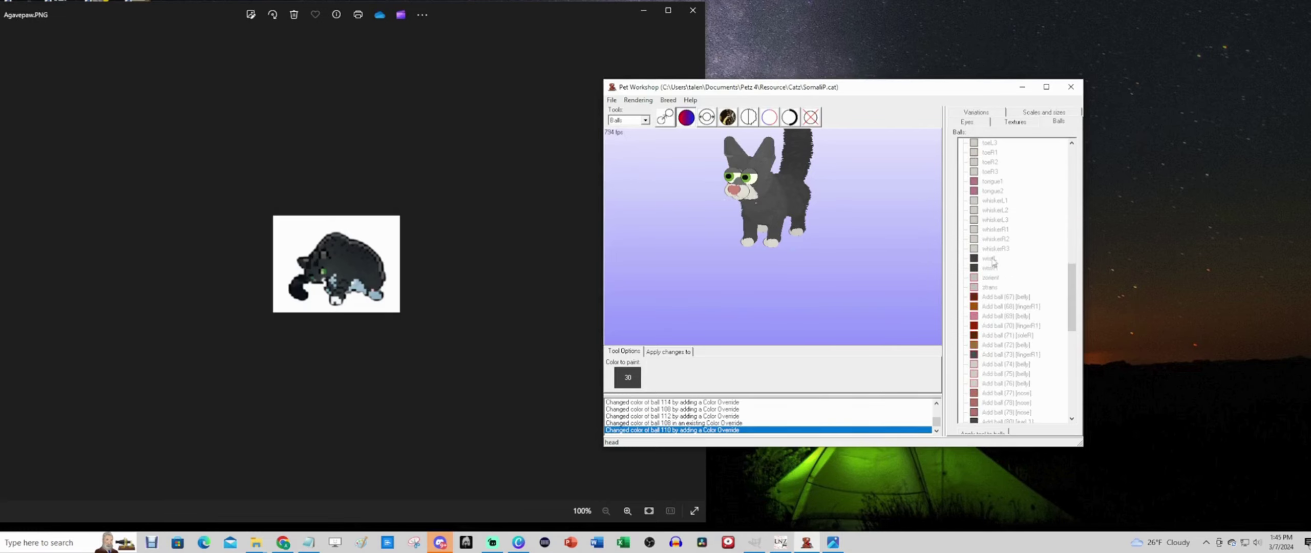
pyautogui.moveTo(996, 258); pyautogui.dragTo(1003, 268)
pyautogui.scroll(-7, 1011, 284)
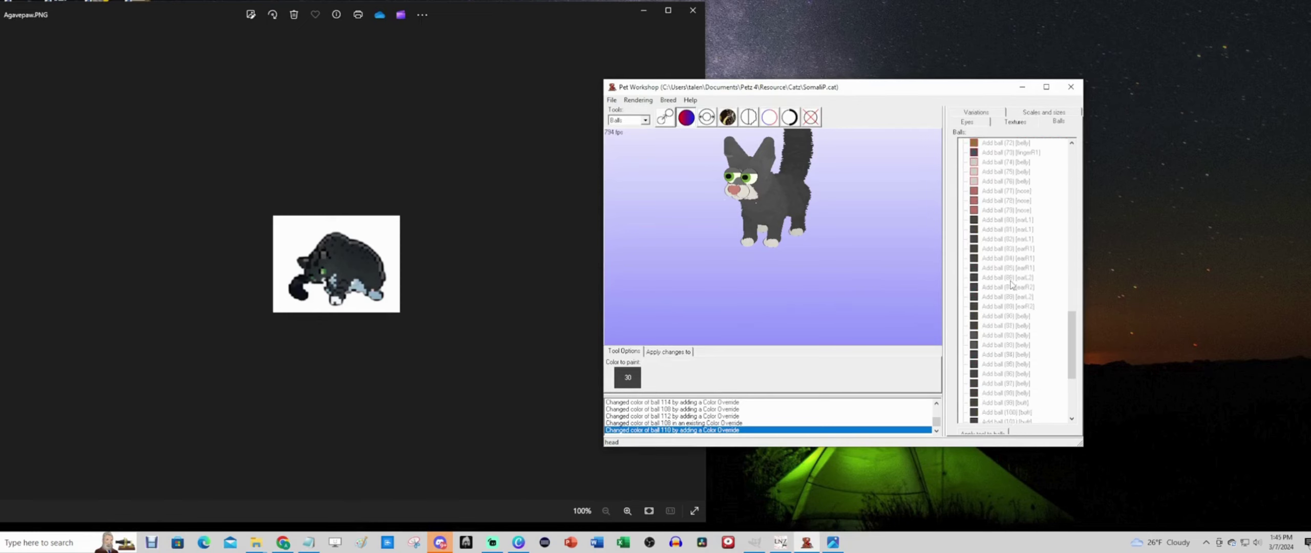
pyautogui.moveTo(1004, 227); pyautogui.dragTo(998, 348)
# Step: Extend the selection to ball 116, keeping belly ball 94, and apply colour 30
pyautogui.scroll(-4, 1000, 369)
pyautogui.scroll(-1, 999, 370)
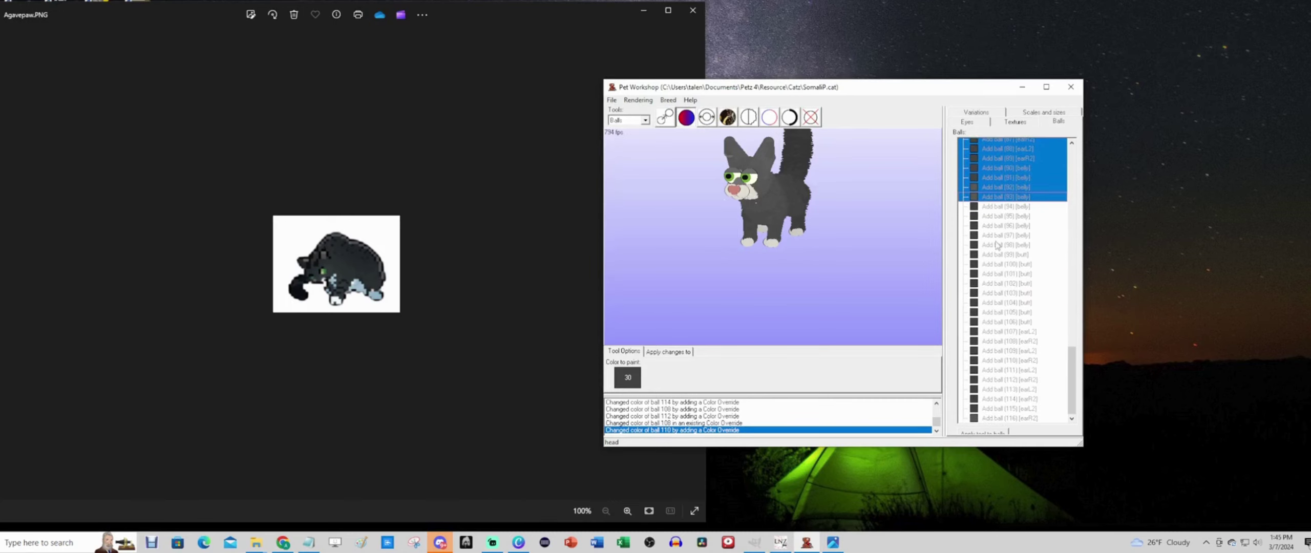
pyautogui.keyDown('shift'); pyautogui.click(1055, 208); pyautogui.keyUp('shift')
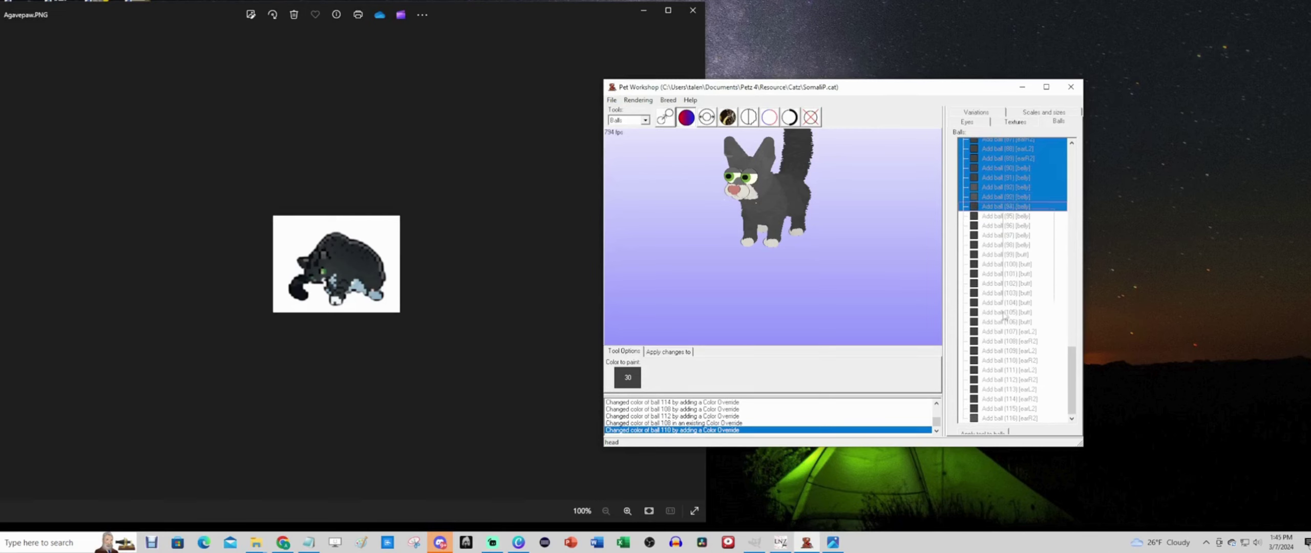
pyautogui.keyDown('shift'); pyautogui.click(996, 418); pyautogui.keyUp('shift')
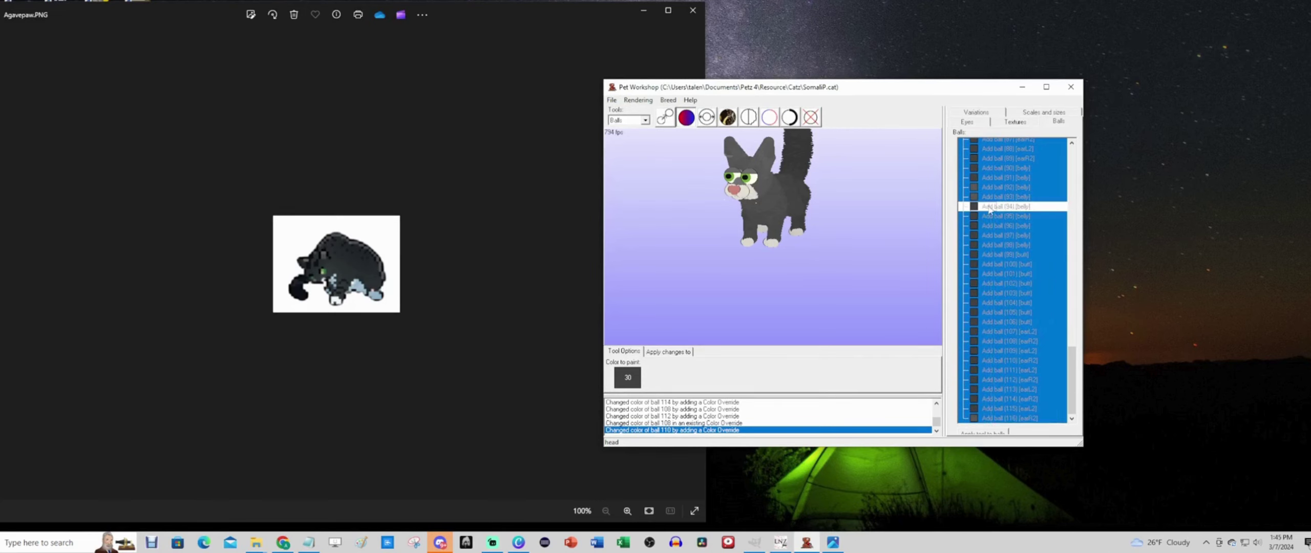
pyautogui.keyDown('ctrl'); pyautogui.click(1030, 208); pyautogui.keyUp('ctrl')
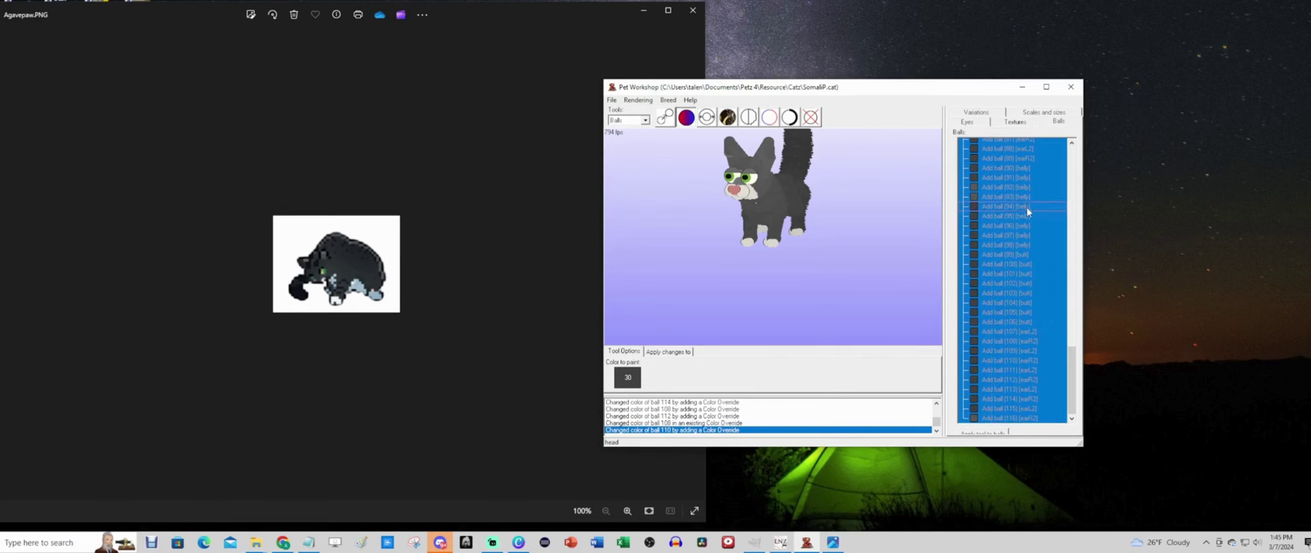
pyautogui.click(1001, 432)
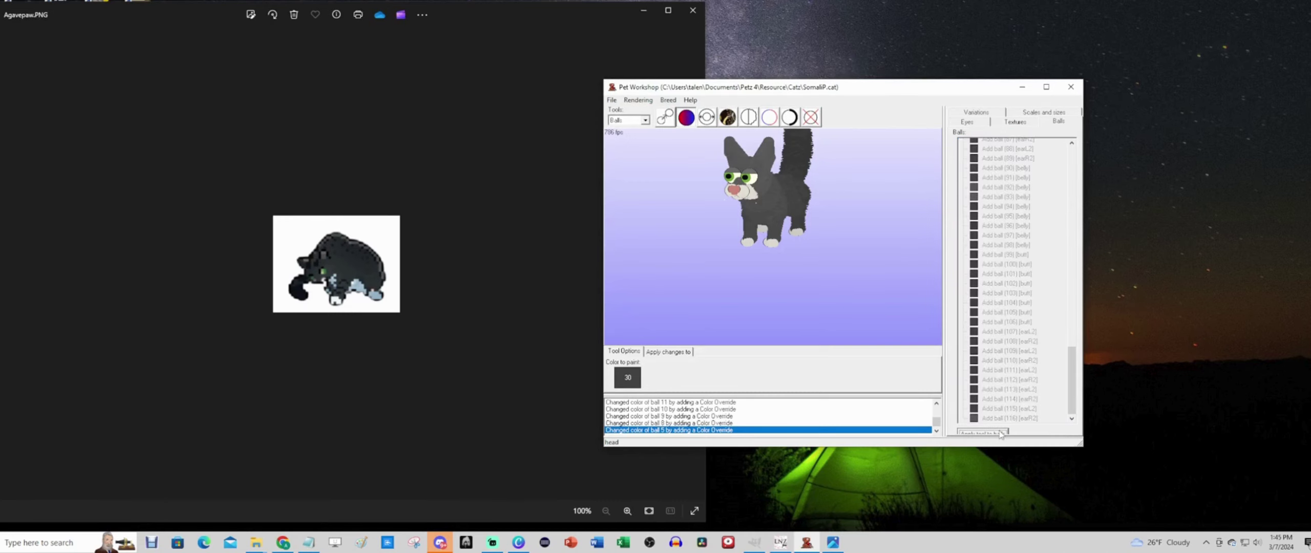
pyautogui.moveTo(788, 290)
pyautogui.mouseDown()
pyautogui.moveTo(760, 290)
pyautogui.moveTo(851, 296)
pyautogui.moveTo(797, 300)
pyautogui.mouseUp()
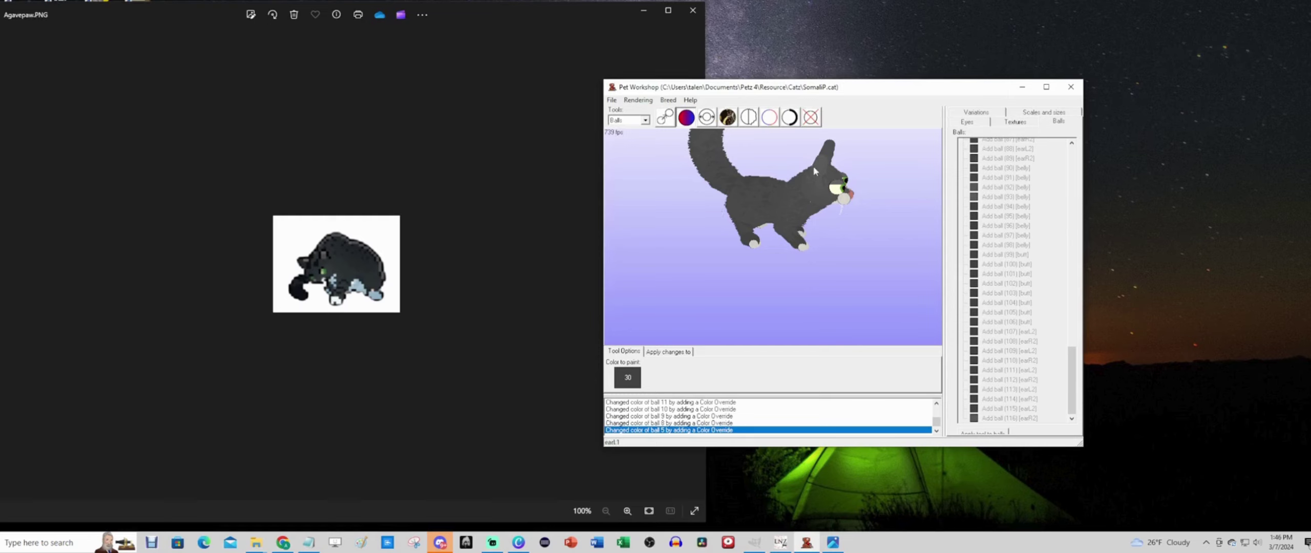
pyautogui.moveTo(814, 166); pyautogui.dragTo(844, 256)
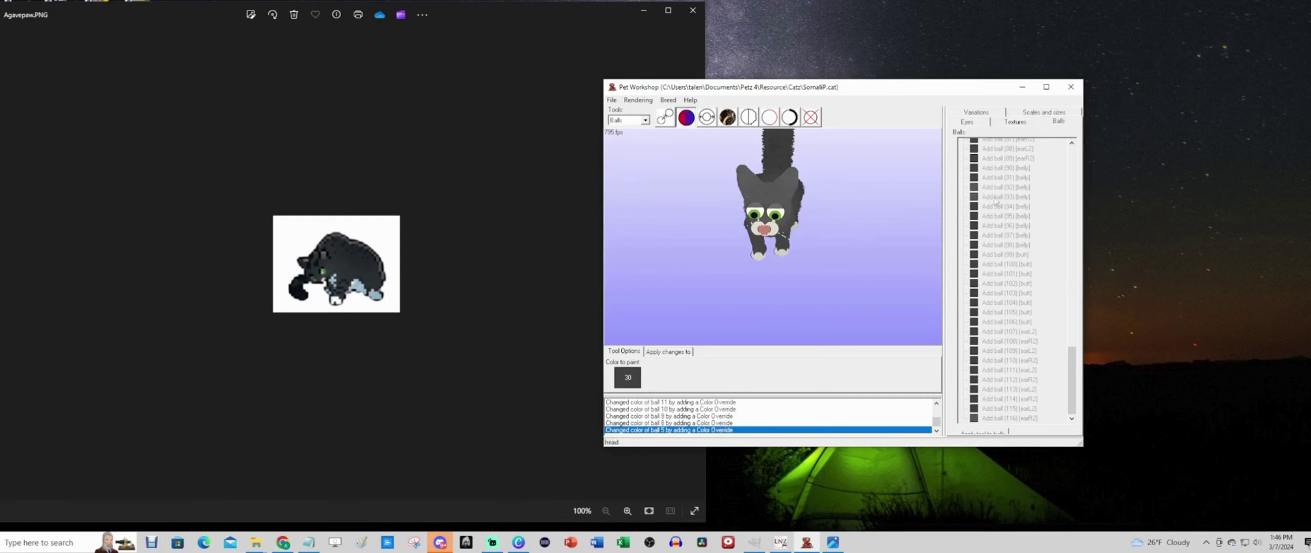
pyautogui.click(1002, 188)
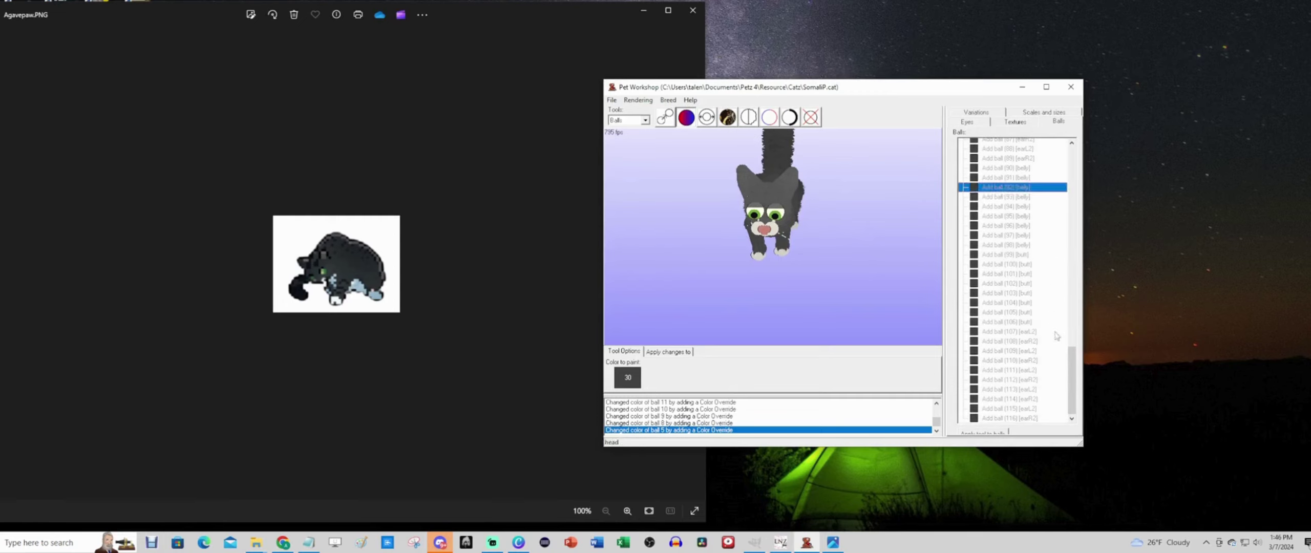
pyautogui.moveTo(1068, 394)
pyautogui.mouseDown()
pyautogui.moveTo(1069, 184)
pyautogui.moveTo(1074, 232)
pyautogui.mouseUp()
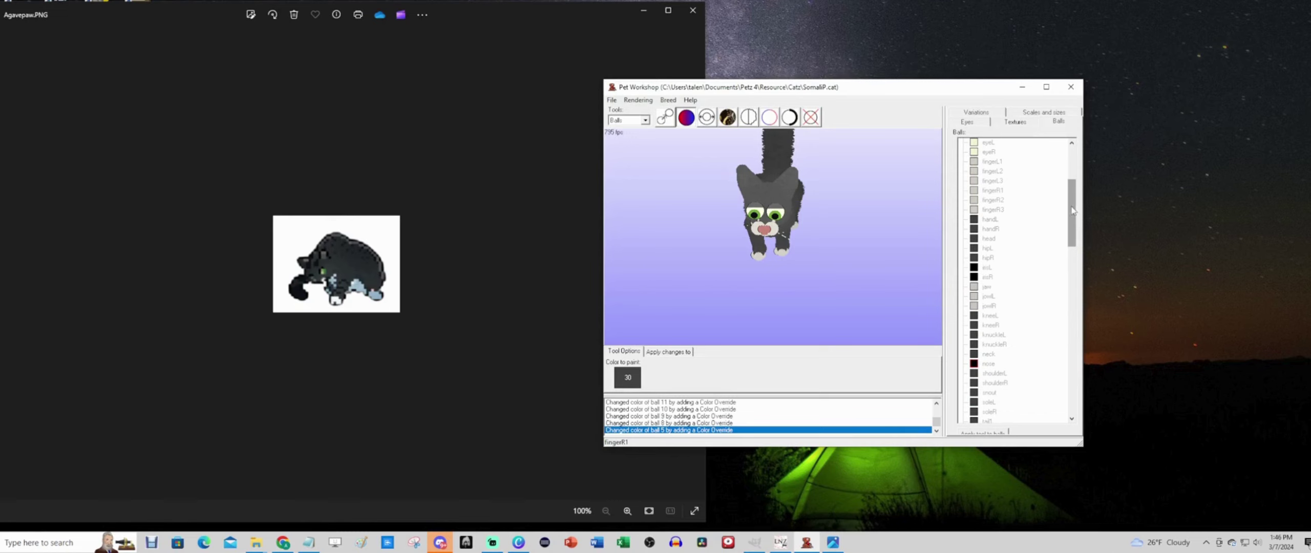
pyautogui.moveTo(1073, 210)
pyautogui.mouseDown()
pyautogui.moveTo(1070, 239)
pyautogui.moveTo(1084, 237)
pyautogui.moveTo(1078, 176)
pyautogui.mouseUp()
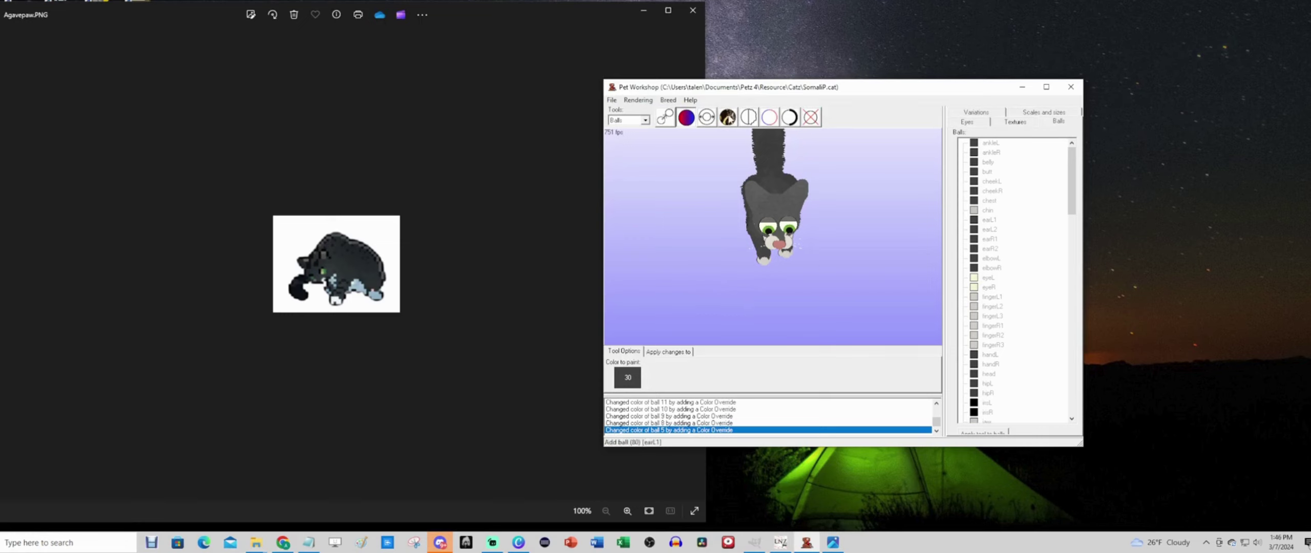
# Step: Set the Texture tool to LWHTabby35Hstripes and select ear balls earL1 through earR2
pyautogui.click(727, 117)
pyautogui.click(754, 372)
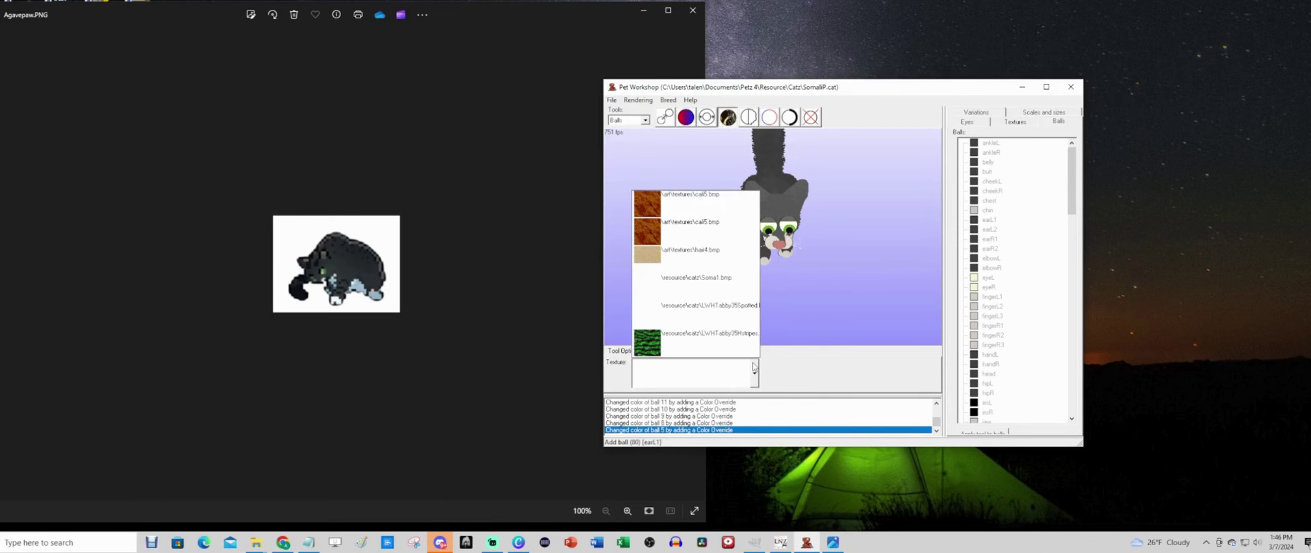
pyautogui.click(694, 345)
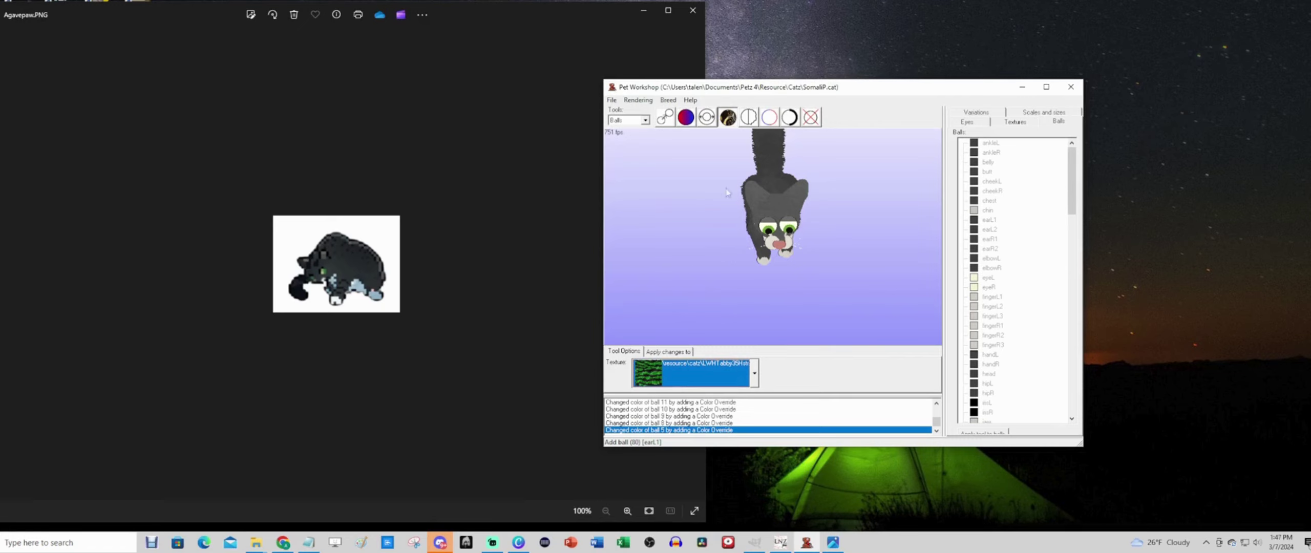
pyautogui.click(1072, 169)
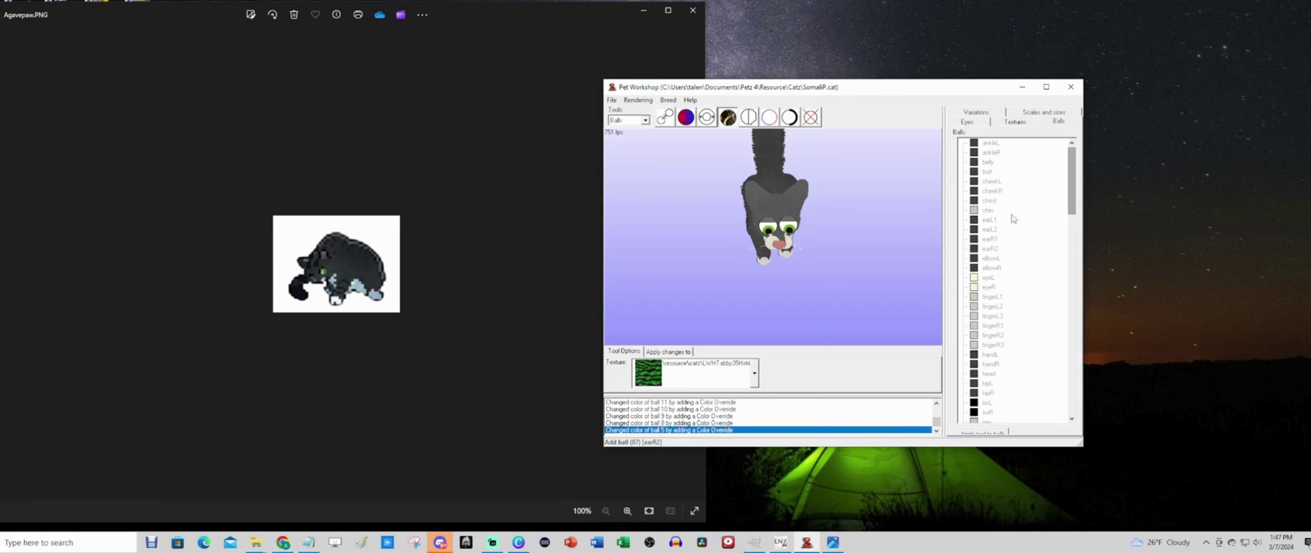
pyautogui.click(994, 221)
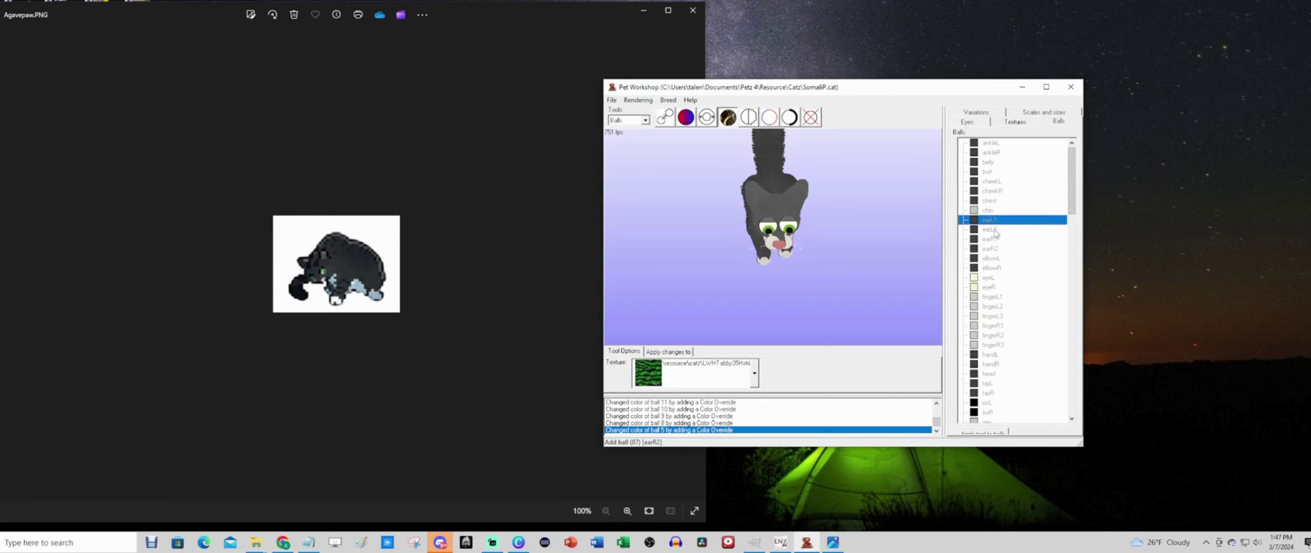
pyautogui.moveTo(995, 233); pyautogui.dragTo(999, 251)
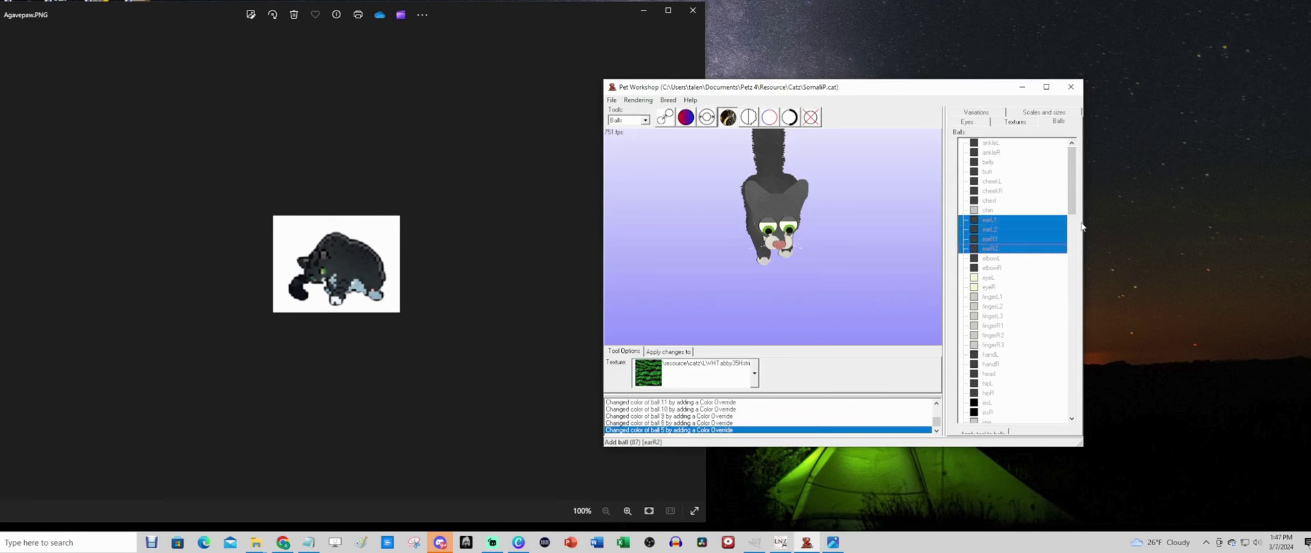
# Step: Add the ear balls from ball 80 and apply the stripe texture to the selection
pyautogui.moveTo(1070, 200)
pyautogui.mouseDown()
pyautogui.moveTo(1072, 291)
pyautogui.moveTo(1072, 185)
pyautogui.mouseUp()
pyautogui.moveTo(1074, 189); pyautogui.dragTo(1088, 352)
pyautogui.moveTo(1030, 216); pyautogui.dragTo(1042, 296)
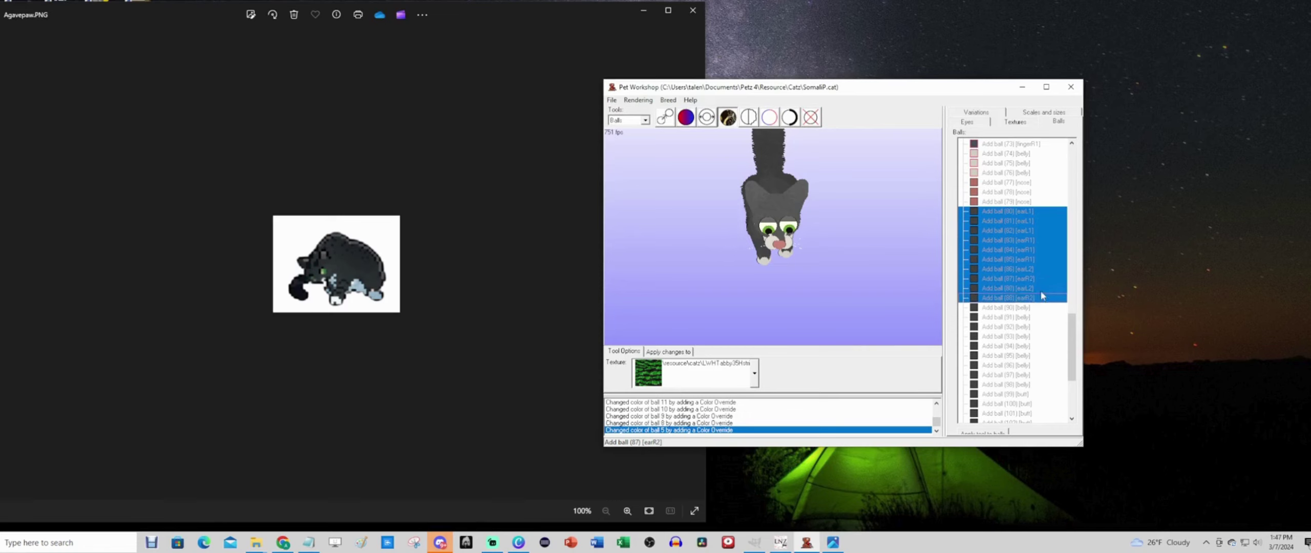
pyautogui.click(991, 433)
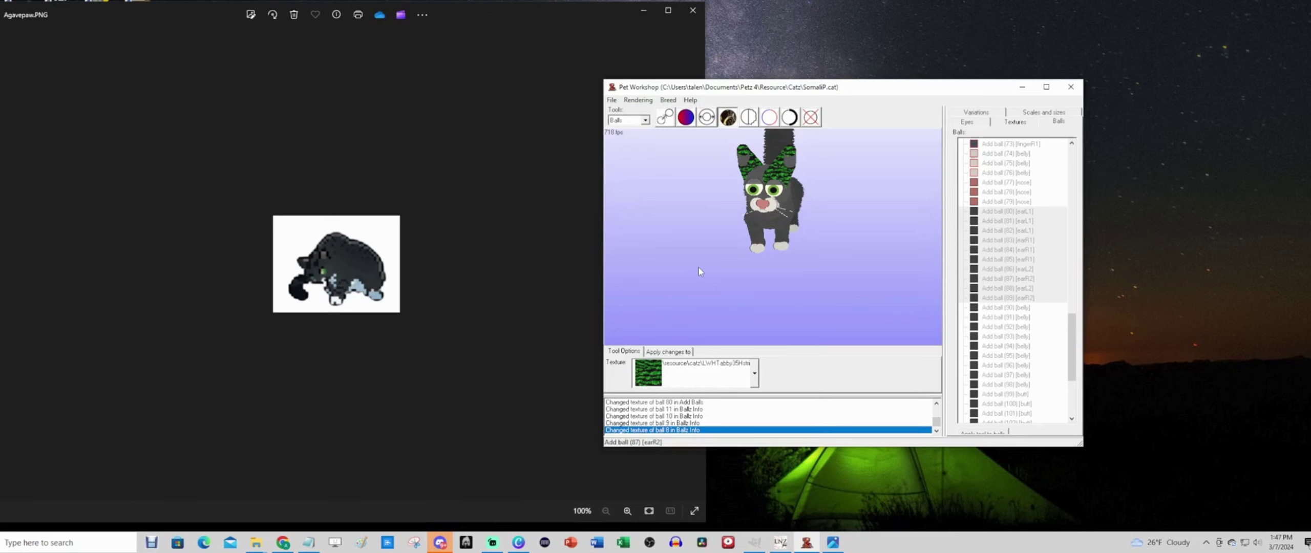
# Step: Texture the remaining balls of one ear, starting with ball 114, on the model
pyautogui.click(743, 163)
pyautogui.click(743, 165)
pyautogui.click(744, 163)
pyautogui.click(745, 161)
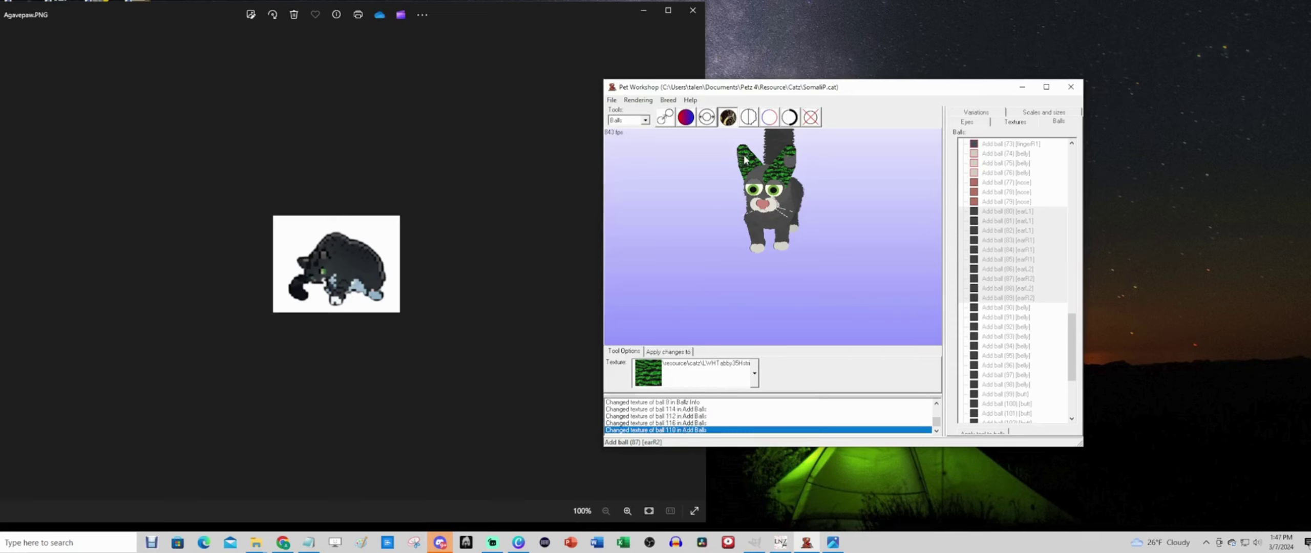
pyautogui.click(745, 160)
# Step: Texture the other ear's remaining balls, ending with ball 115
pyautogui.click(790, 170)
pyautogui.click(787, 167)
pyautogui.click(789, 165)
pyautogui.click(791, 164)
pyautogui.click(790, 165)
pyautogui.click(792, 169)
pyautogui.moveTo(793, 169)
pyautogui.mouseDown()
pyautogui.moveTo(839, 261)
pyautogui.moveTo(771, 282)
pyautogui.moveTo(745, 265)
pyautogui.moveTo(827, 246)
pyautogui.moveTo(682, 277)
pyautogui.moveTo(716, 269)
pyautogui.moveTo(694, 264)
pyautogui.mouseUp()
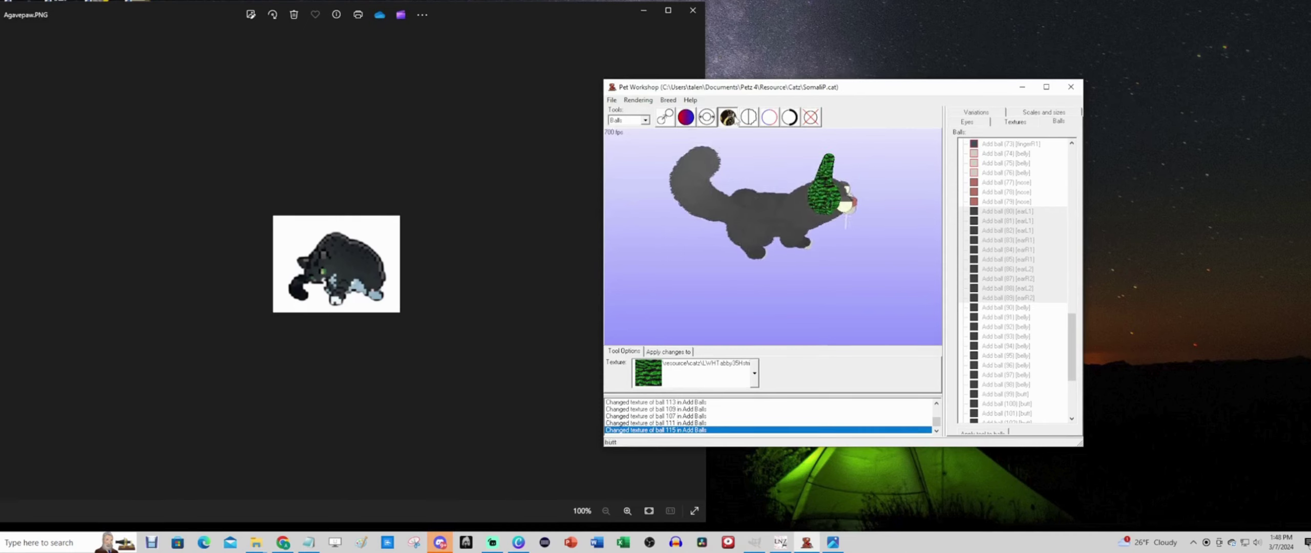
# Step: Paint the tail tip ball black with colour 39, then return to the Texture tool
pyautogui.click(686, 117)
pyautogui.click(640, 380)
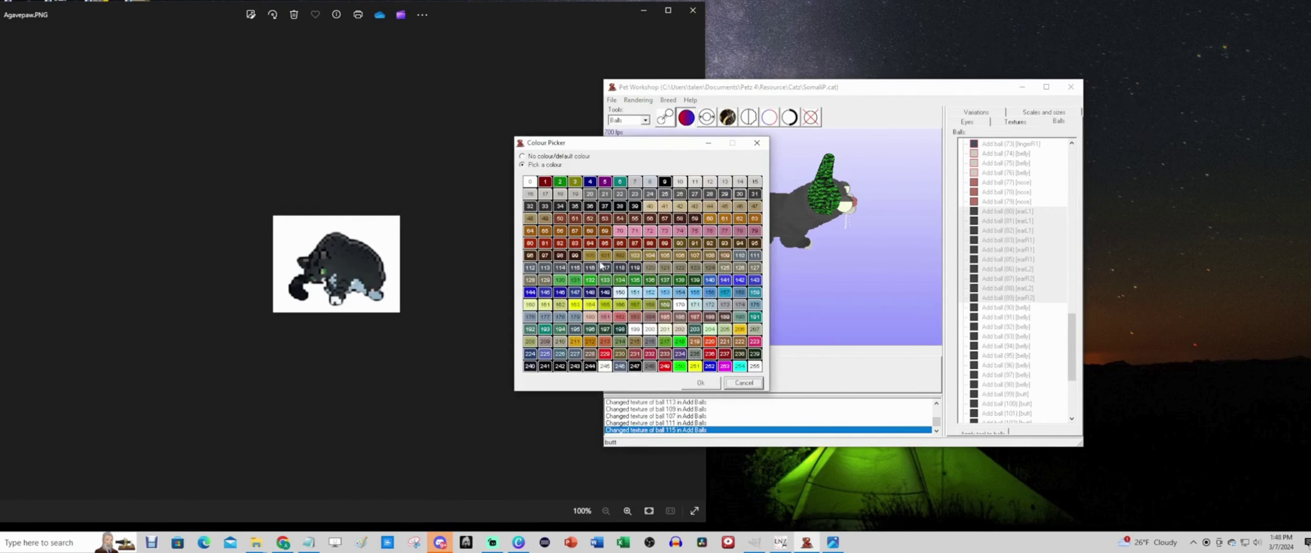
pyautogui.click(635, 206)
pyautogui.click(700, 383)
pyautogui.click(708, 155)
pyautogui.click(682, 174)
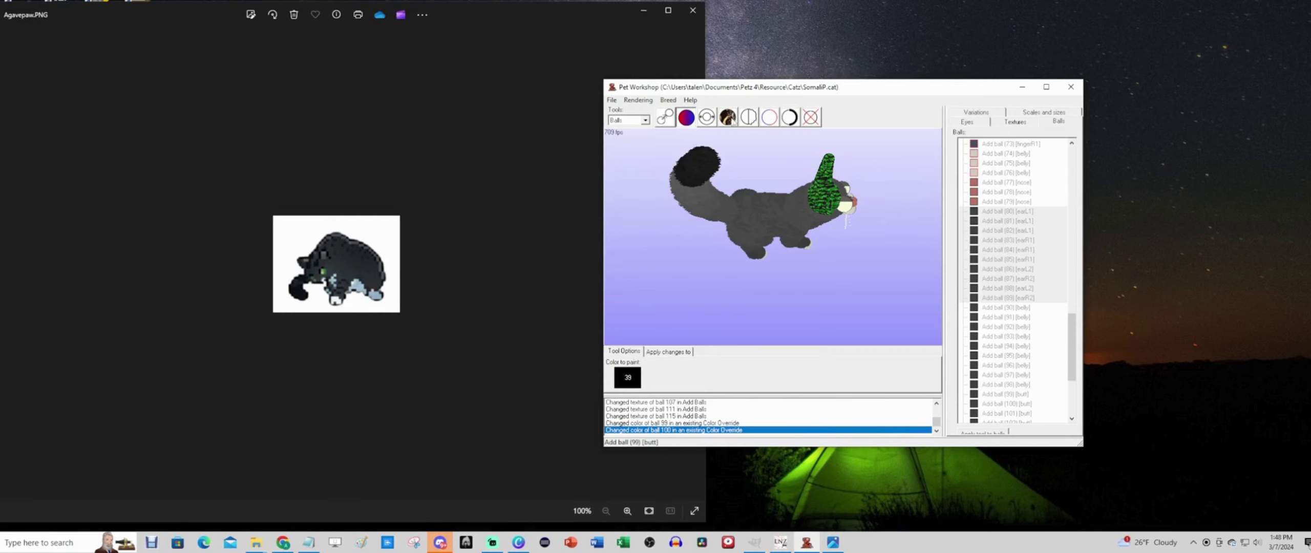
pyautogui.click(727, 118)
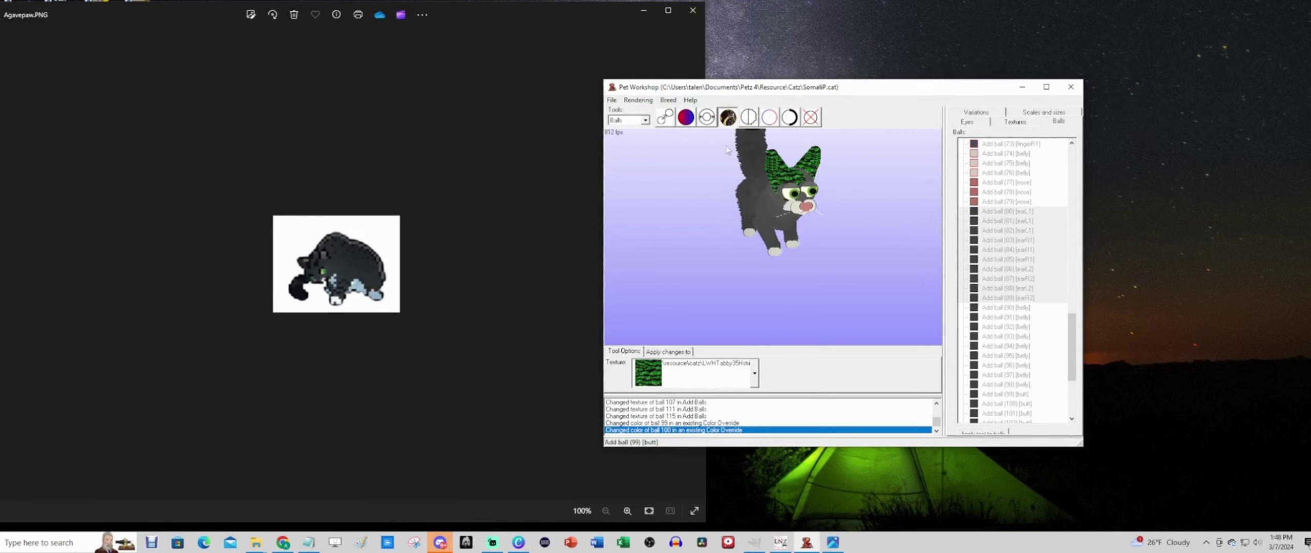
# Step: Apply the hair4 texture to the selected ear balls
pyautogui.click(687, 118)
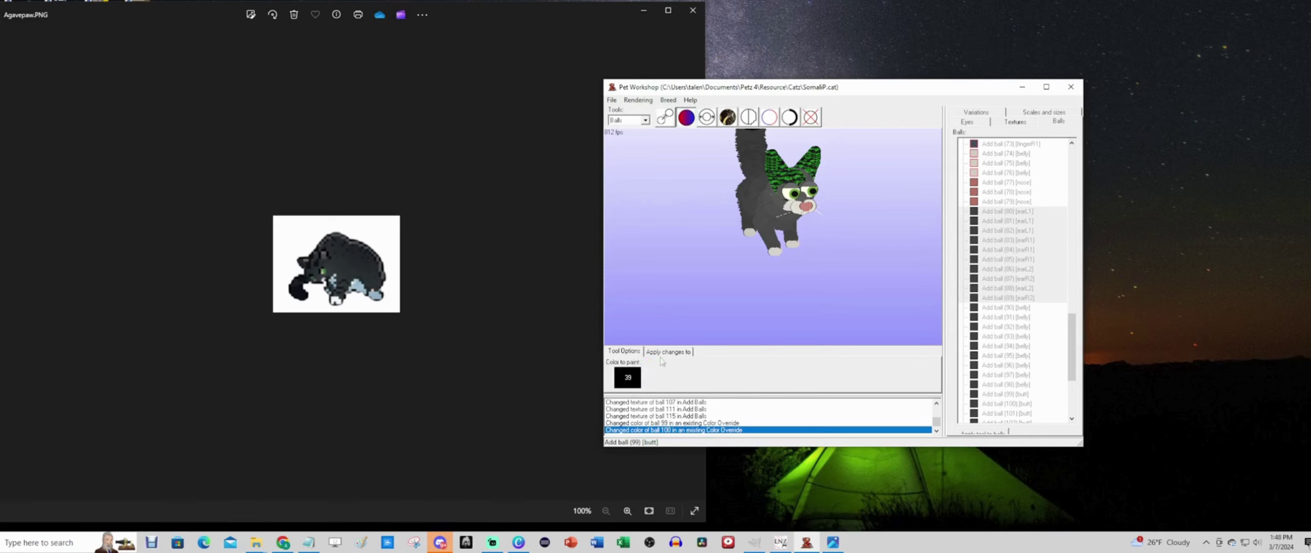
pyautogui.click(728, 117)
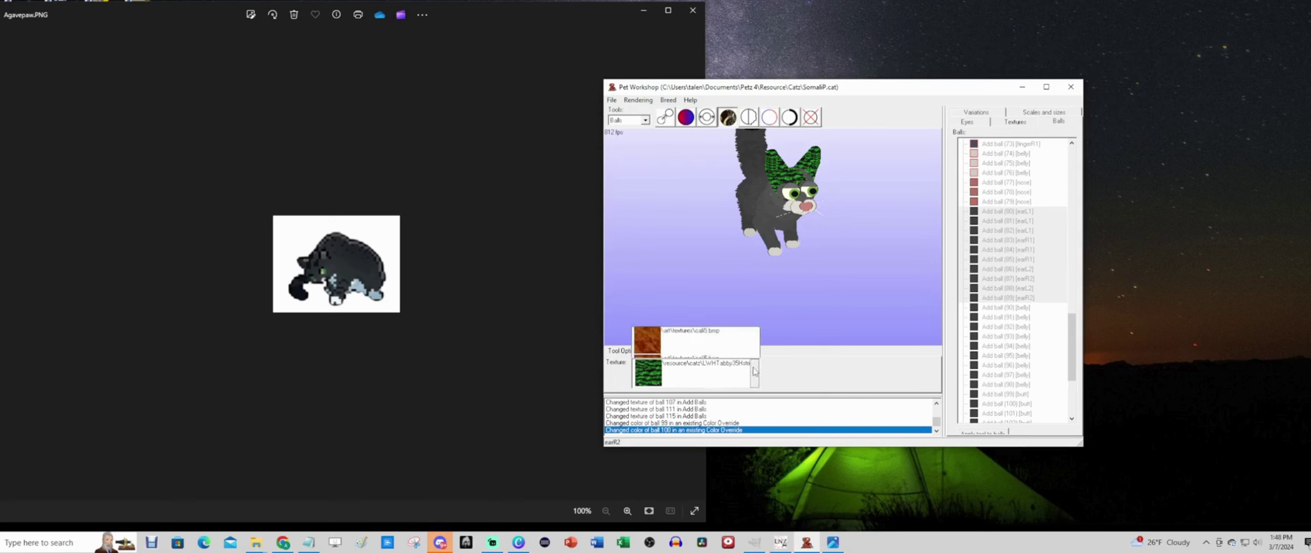
pyautogui.click(754, 371)
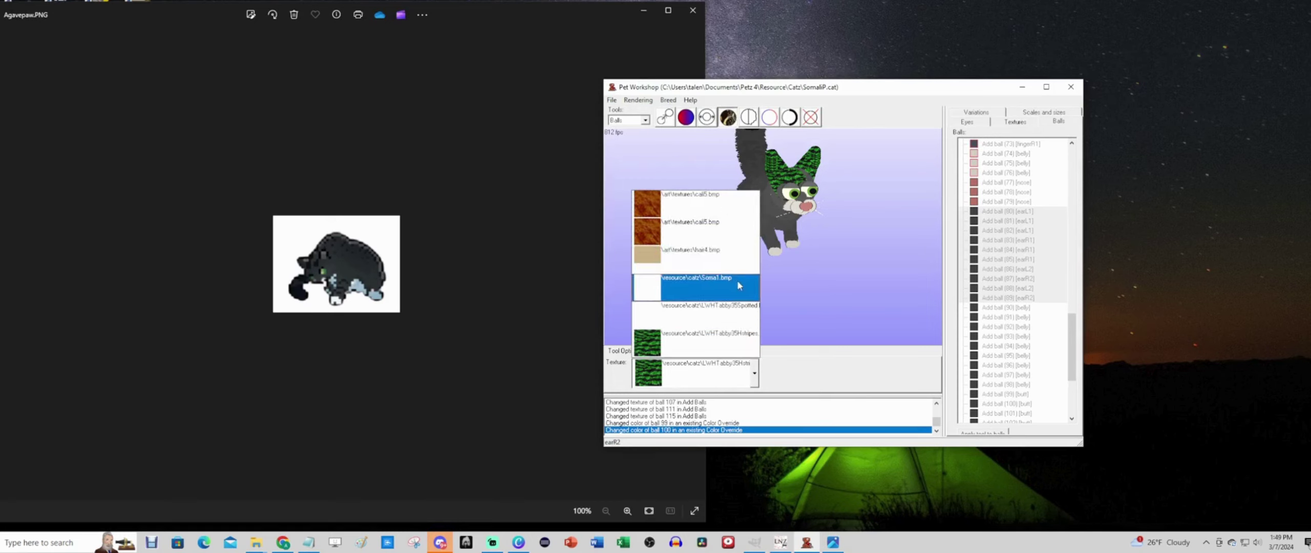
pyautogui.click(730, 270)
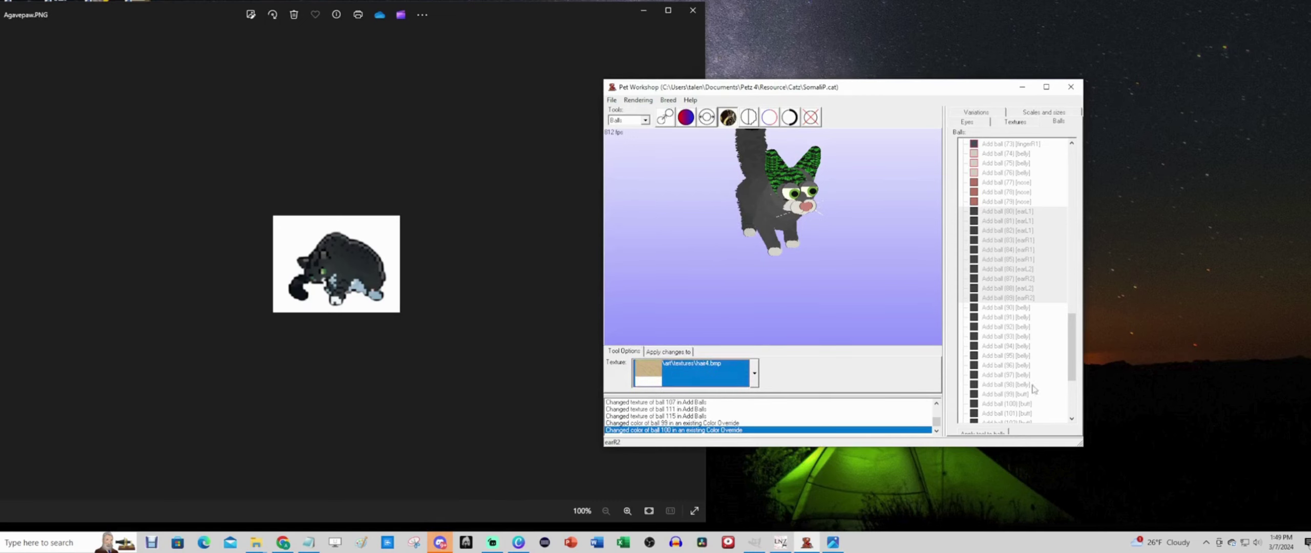
pyautogui.click(1001, 435)
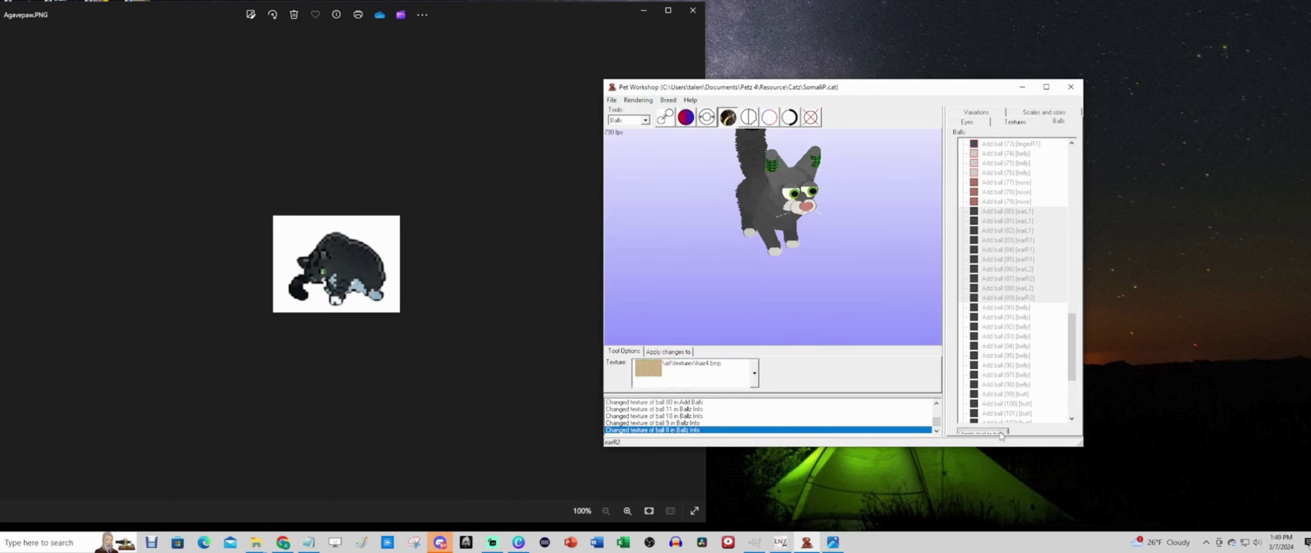
# Step: Apply Soma1.bmp, then replace it with the green striped tabby texture on the ears
pyautogui.click(754, 372)
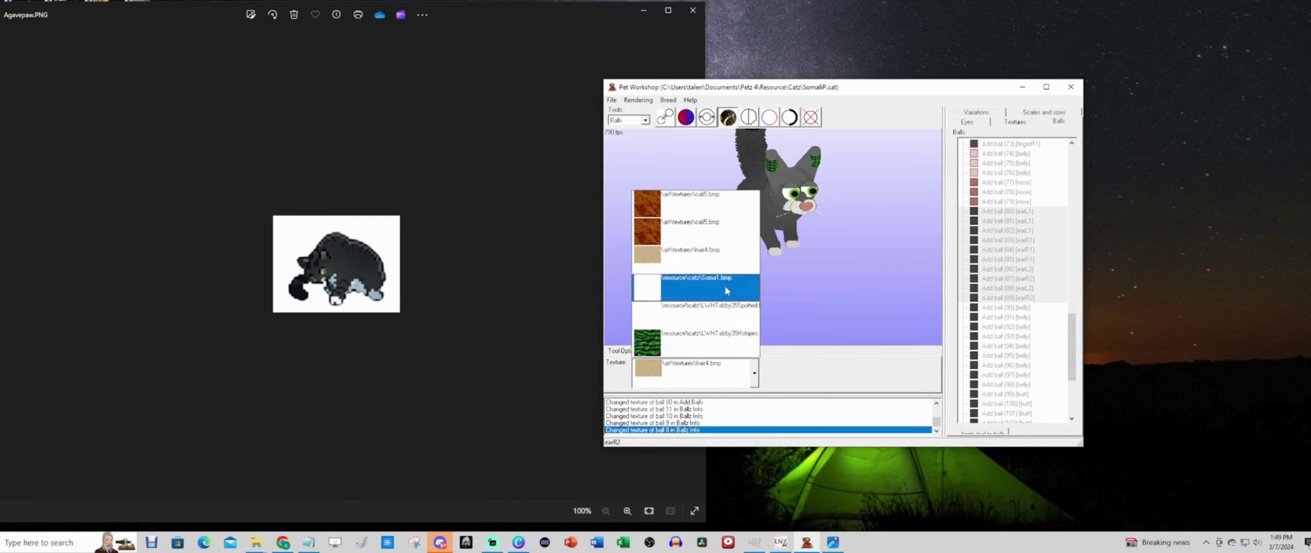
pyautogui.click(727, 291)
pyautogui.click(982, 434)
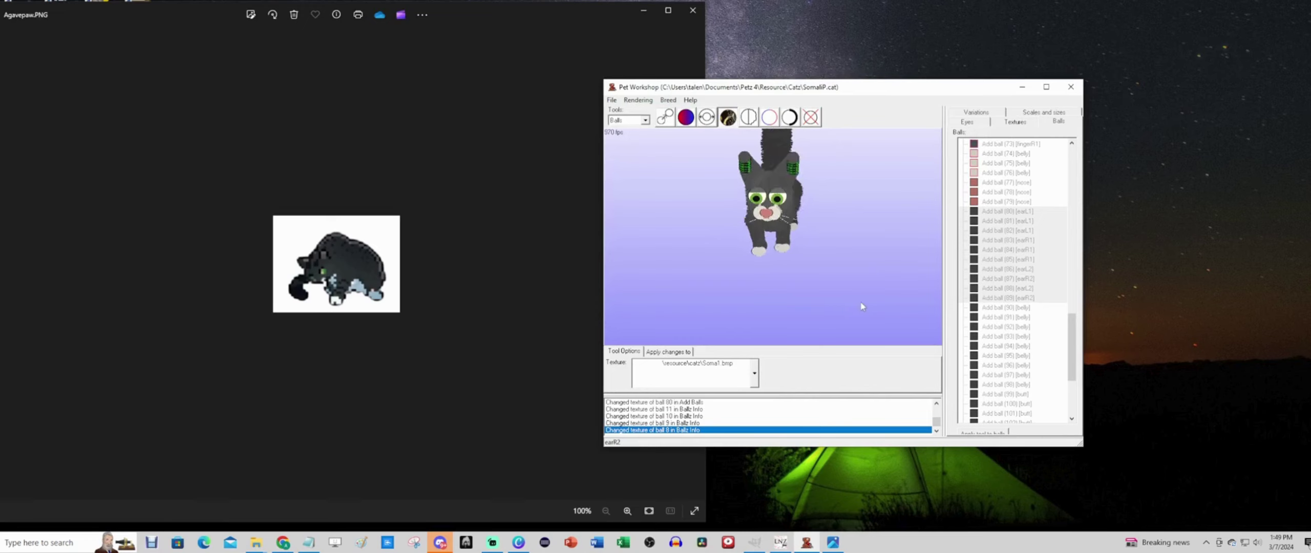
pyautogui.click(755, 373)
pyautogui.click(696, 343)
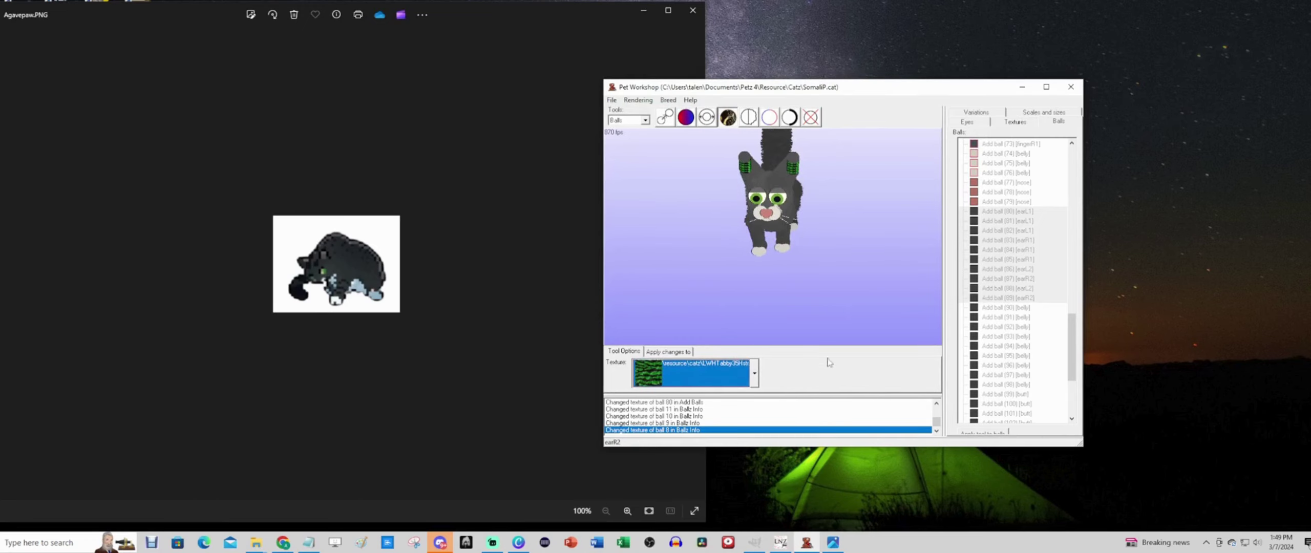
pyautogui.click(993, 434)
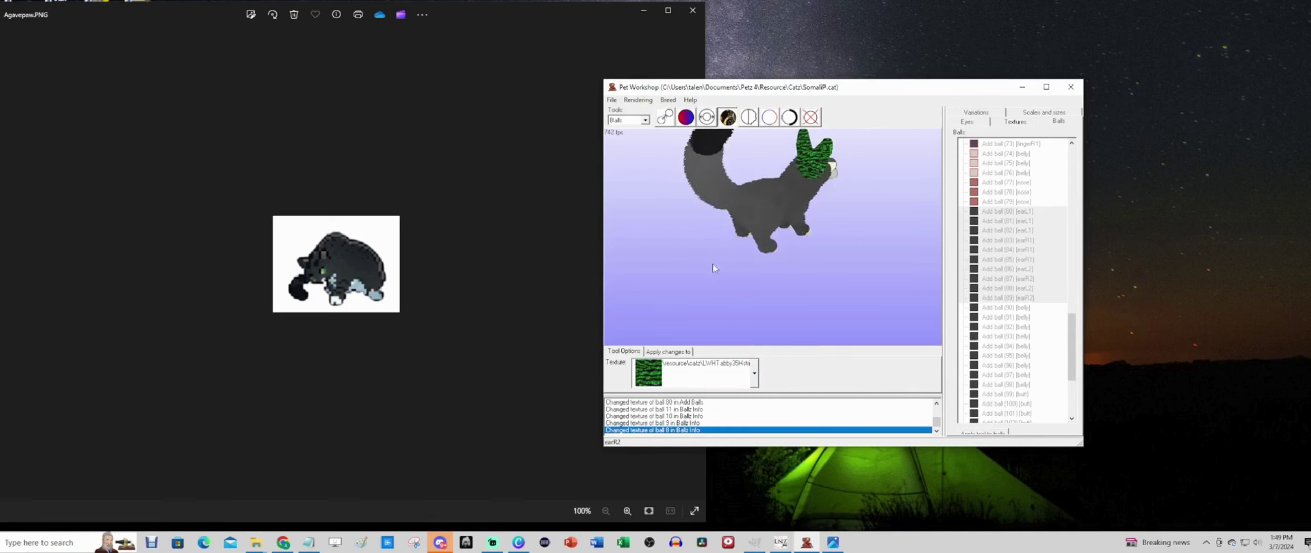
# Step: Give the tail balls the green striped tabby texture along its length
pyautogui.click(686, 153)
pyautogui.click(692, 159)
pyautogui.click(707, 174)
pyautogui.click(705, 186)
pyautogui.click(713, 203)
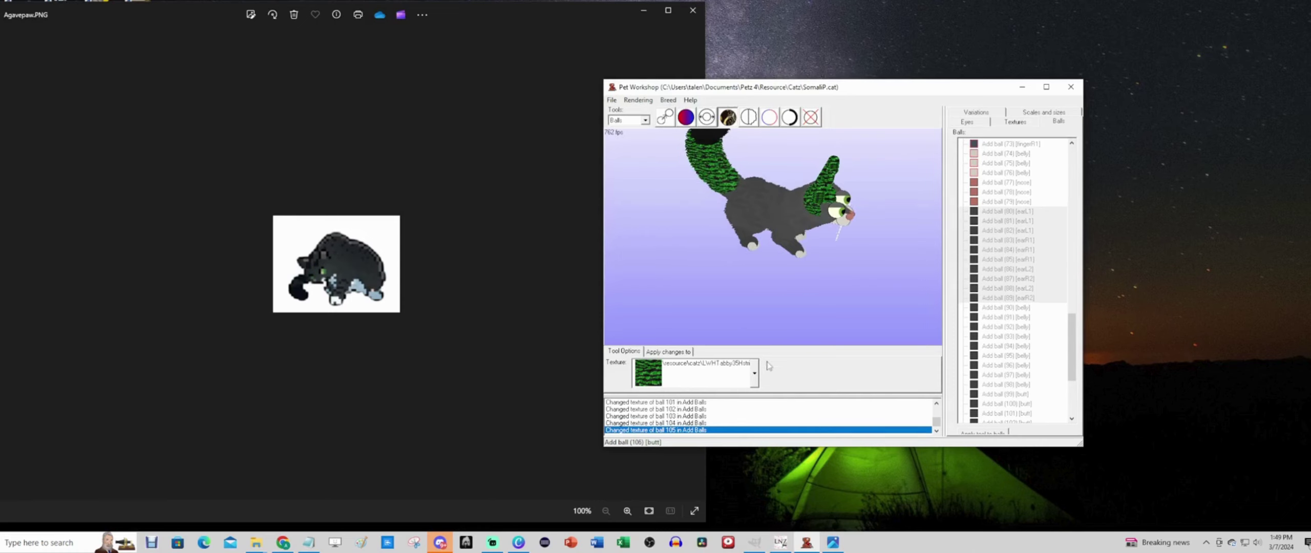
# Step: Turn the cat side-on and stripe the front paw, leg balls and hind paw
pyautogui.moveTo(760, 306); pyautogui.dragTo(777, 286)
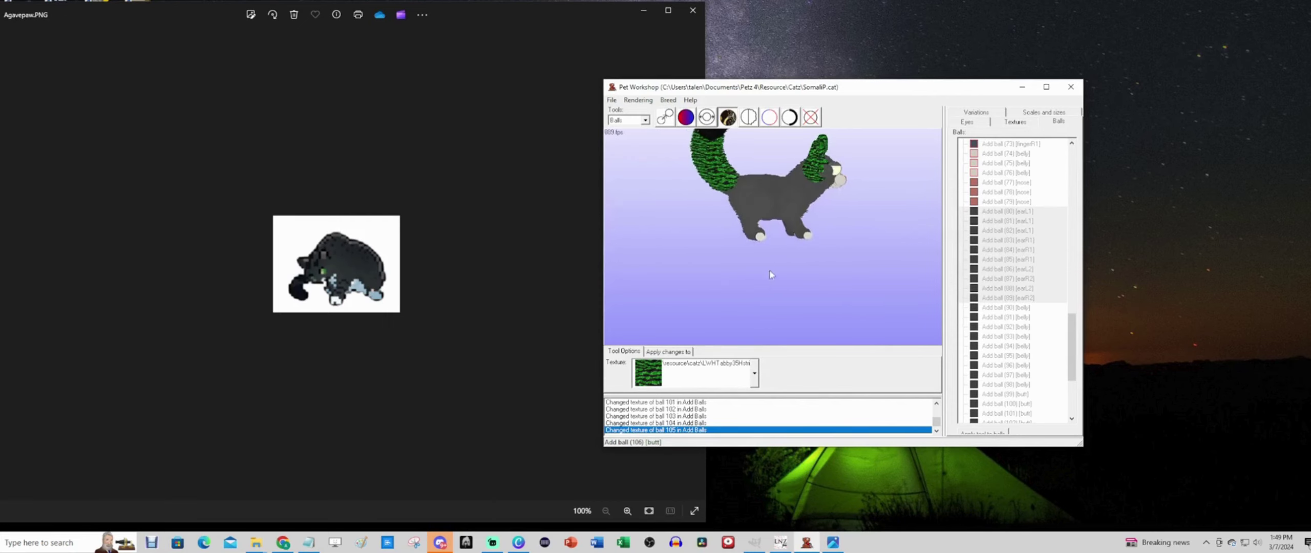
pyautogui.click(753, 233)
pyautogui.click(762, 233)
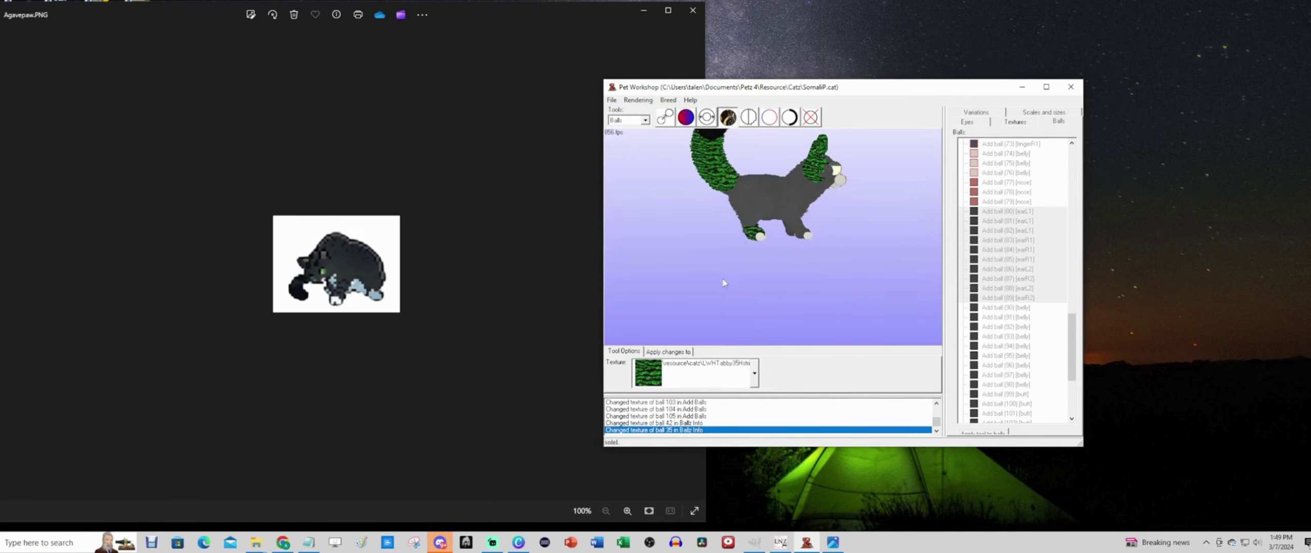
pyautogui.click(749, 229)
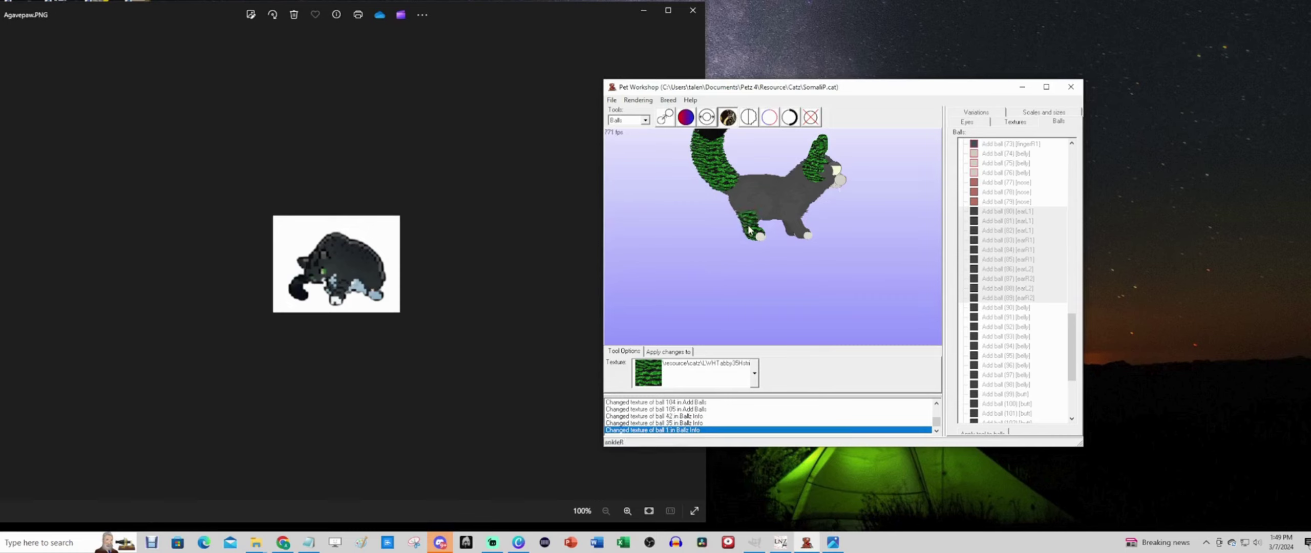
pyautogui.click(799, 236)
pyautogui.click(799, 230)
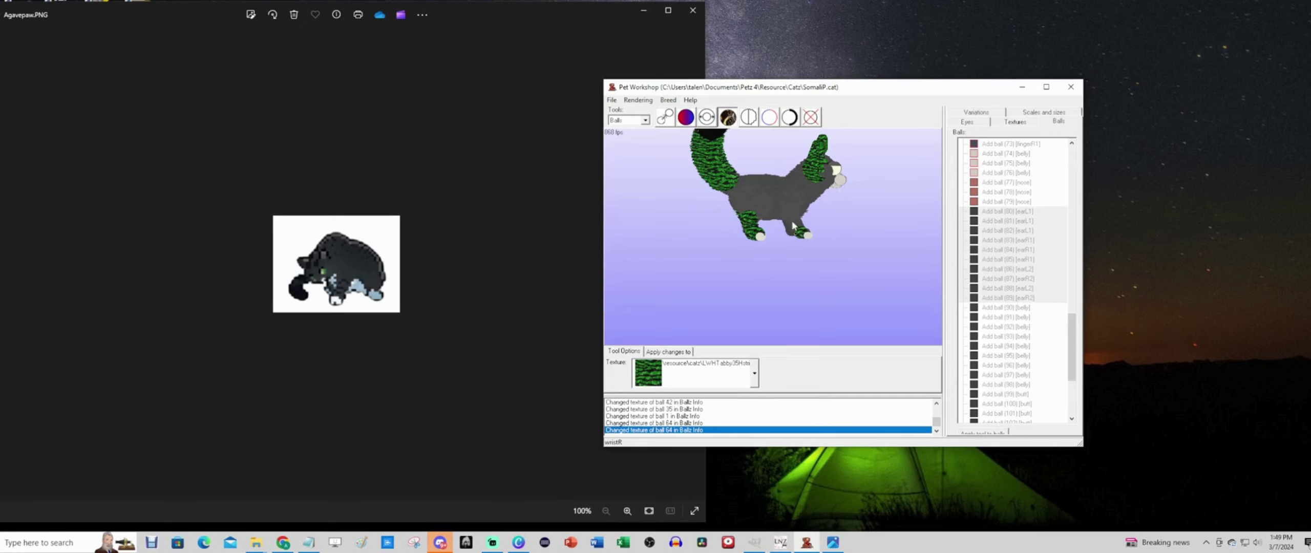
pyautogui.click(793, 225)
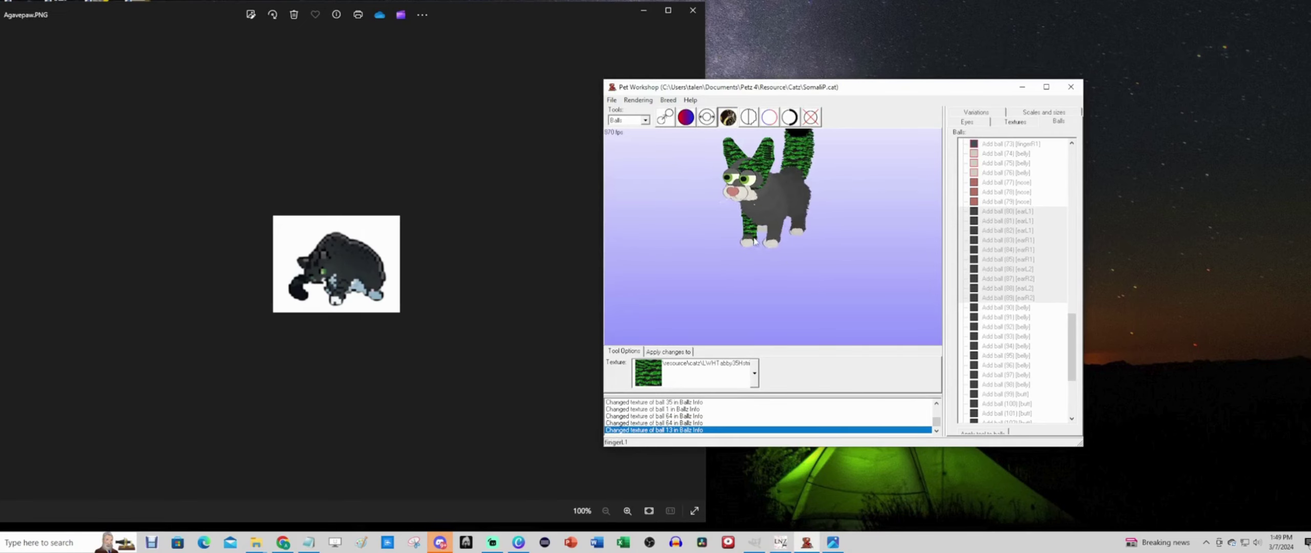
# Step: Stripe both front paws, the left elbow, the hind foot and left ankle balls
pyautogui.click(759, 245)
pyautogui.click(772, 241)
pyautogui.click(766, 225)
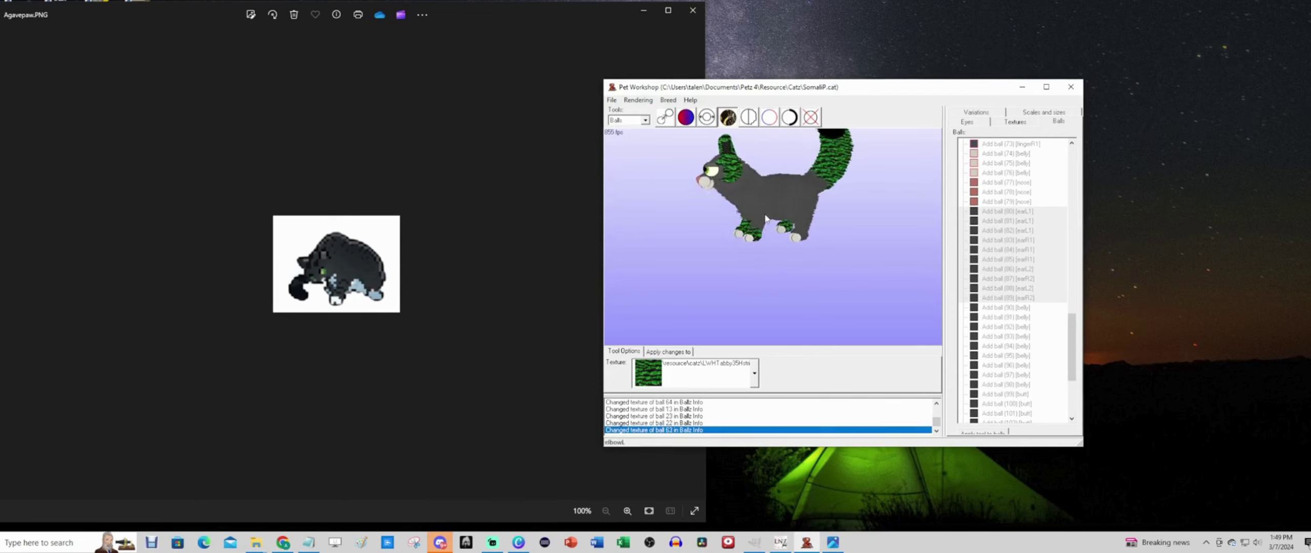
pyautogui.click(806, 237)
pyautogui.click(802, 231)
pyautogui.click(804, 226)
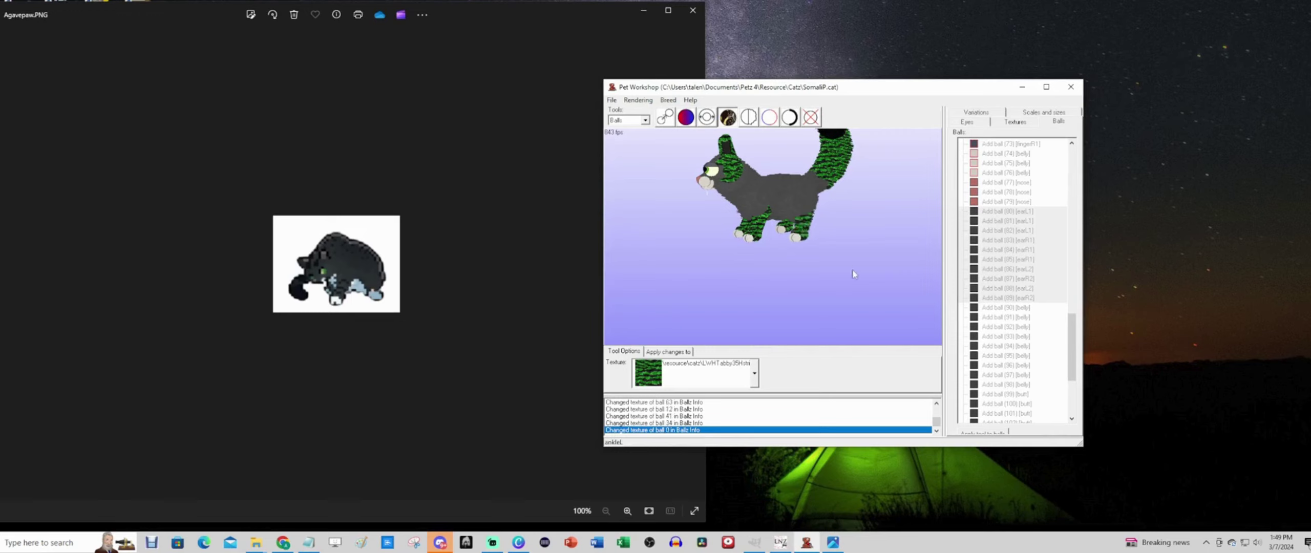
pyautogui.moveTo(854, 276)
pyautogui.mouseDown()
pyautogui.moveTo(713, 272)
pyautogui.moveTo(769, 284)
pyautogui.moveTo(753, 281)
pyautogui.mouseUp()
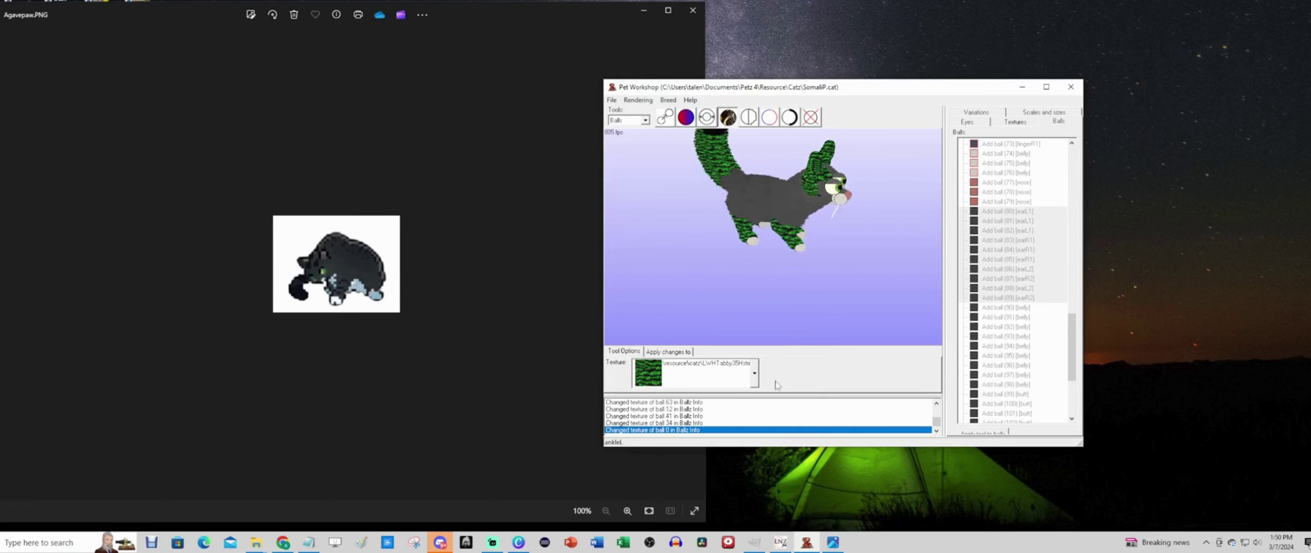
# Step: Give the hip, body, neck balls and ball 5 the white LWHTabby texture
pyautogui.click(754, 372)
pyautogui.click(742, 307)
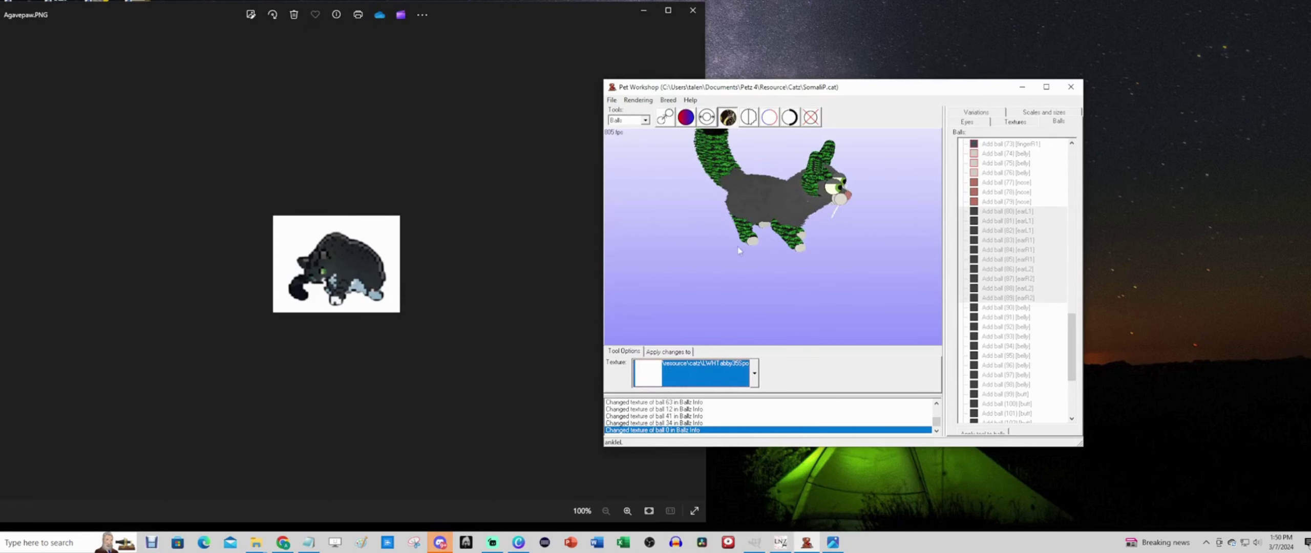
pyautogui.click(736, 178)
pyautogui.click(750, 191)
pyautogui.click(746, 200)
pyautogui.click(768, 181)
pyautogui.click(756, 207)
pyautogui.click(787, 206)
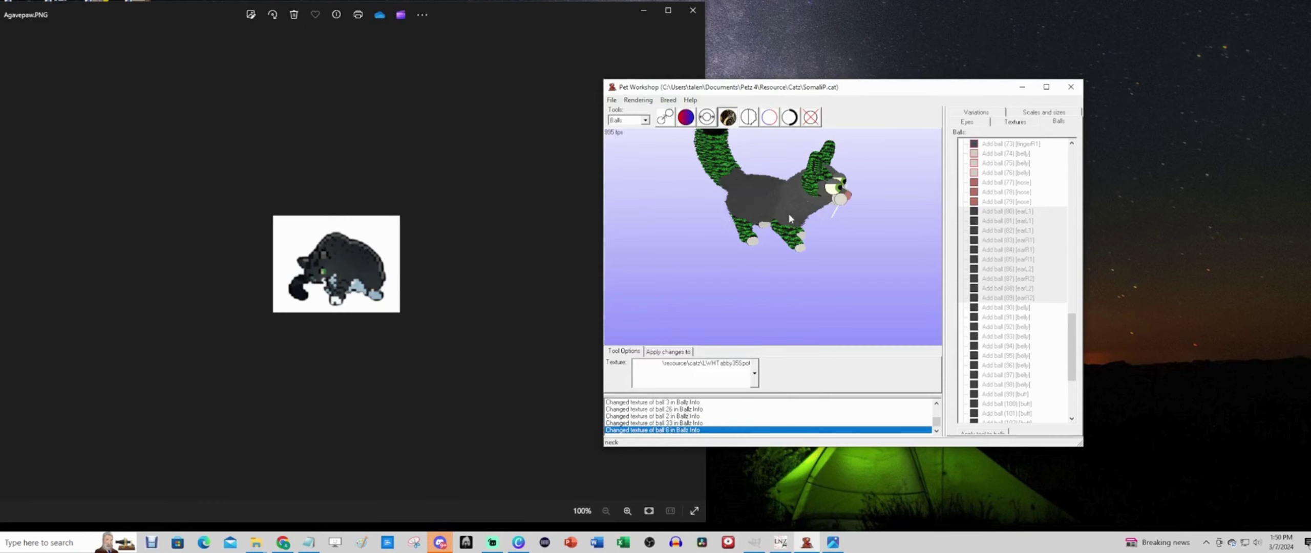
pyautogui.click(789, 215)
pyautogui.click(789, 201)
pyautogui.click(828, 214)
pyautogui.click(824, 197)
# Step: Turn the cat and texture ball 24, the rear body, butt and a belly ball white
pyautogui.moveTo(824, 197)
pyautogui.mouseDown()
pyautogui.moveTo(857, 278)
pyautogui.moveTo(882, 276)
pyautogui.mouseUp()
pyautogui.click(783, 153)
pyautogui.moveTo(783, 153)
pyautogui.mouseDown()
pyautogui.moveTo(881, 252)
pyautogui.moveTo(848, 257)
pyautogui.mouseUp()
pyautogui.click(761, 202)
pyautogui.click(804, 194)
pyautogui.click(793, 207)
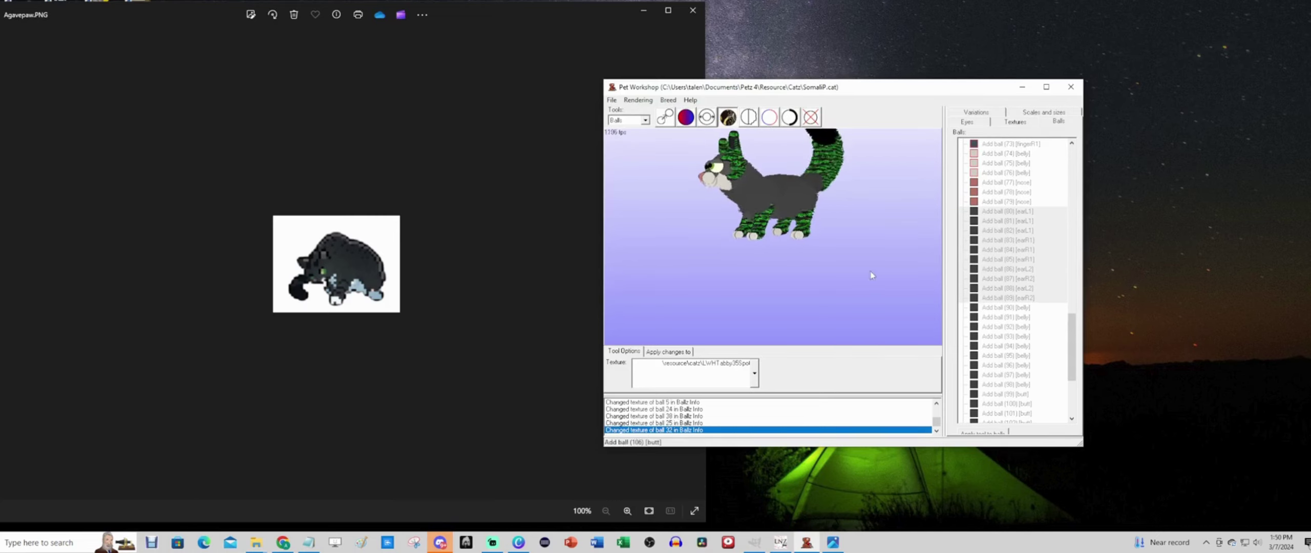
pyautogui.click(777, 215)
# Step: Flip the cat belly-up and apply the white texture to the belly balls, including ball 96
pyautogui.moveTo(766, 262); pyautogui.dragTo(828, 282)
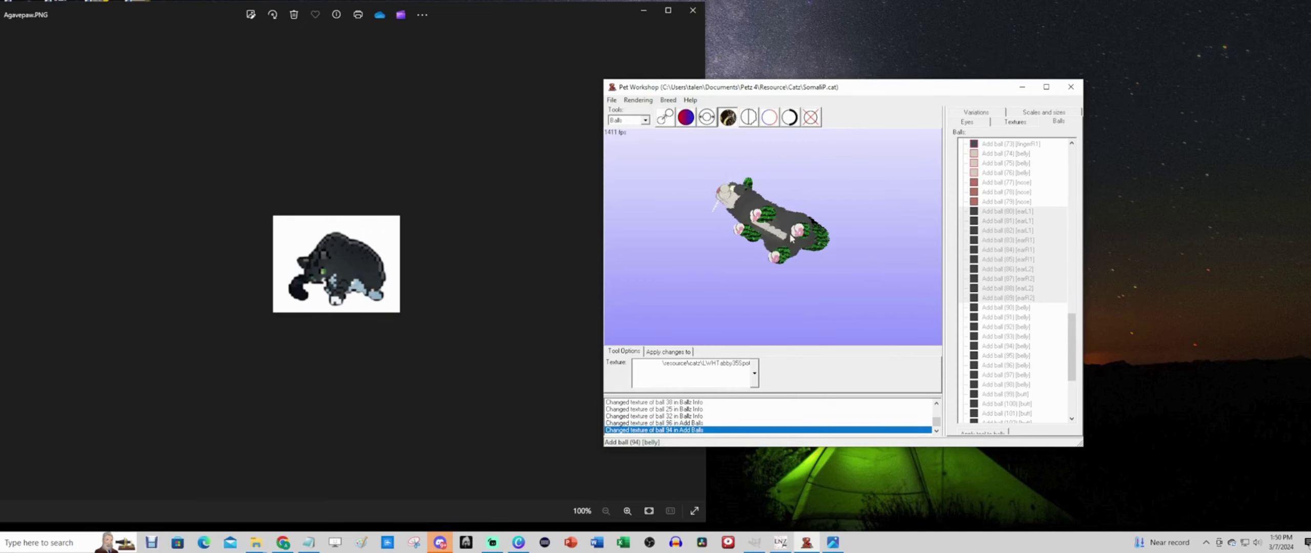
pyautogui.click(775, 226)
pyautogui.click(775, 239)
pyautogui.click(773, 236)
pyautogui.click(778, 244)
pyautogui.click(778, 243)
pyautogui.click(781, 232)
pyautogui.click(777, 270)
# Step: Texture belly ball 92 white, then rotate the cat to inspect its belly and front
pyautogui.moveTo(776, 270)
pyautogui.mouseDown()
pyautogui.moveTo(831, 316)
pyautogui.moveTo(811, 278)
pyautogui.mouseUp()
pyautogui.click(774, 217)
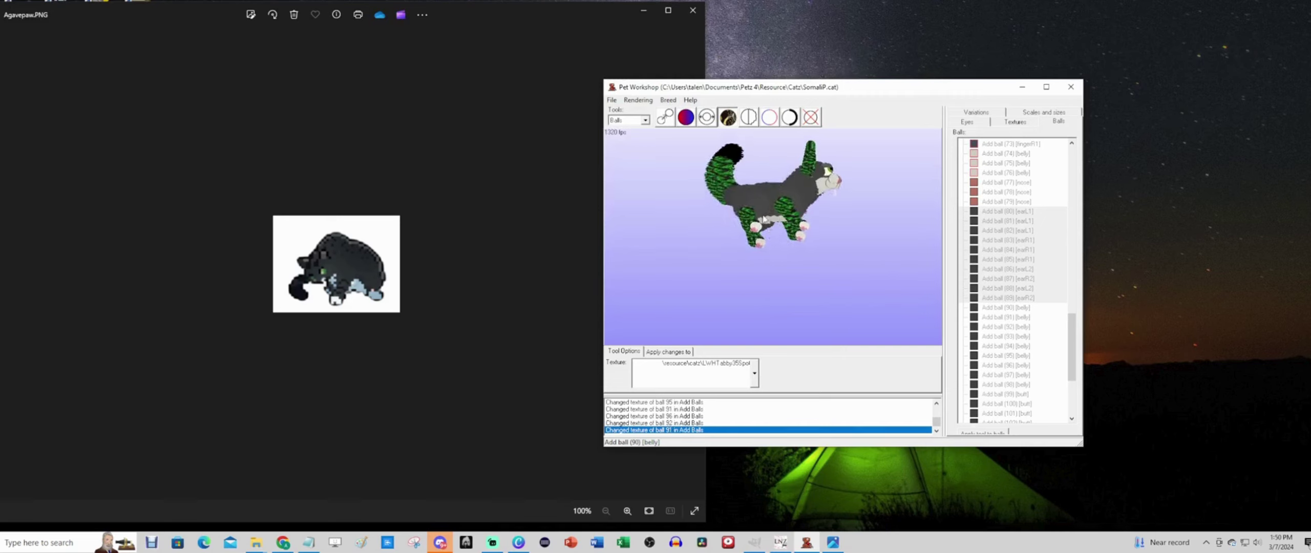
pyautogui.moveTo(761, 219)
pyautogui.mouseDown()
pyautogui.moveTo(793, 293)
pyautogui.moveTo(768, 249)
pyautogui.mouseUp()
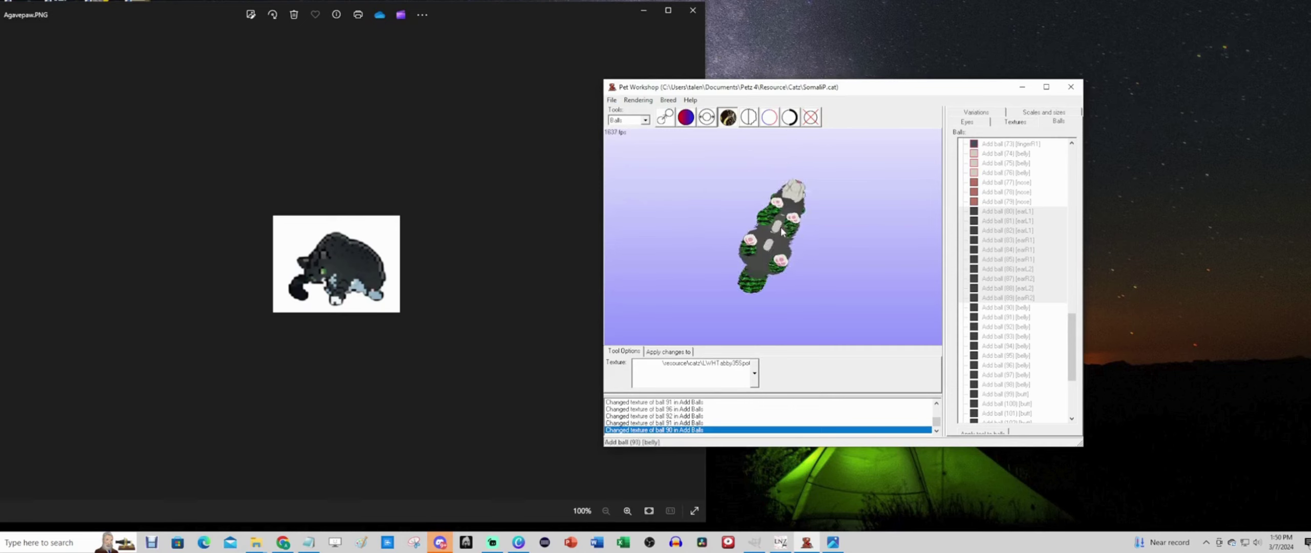
pyautogui.moveTo(840, 273)
pyautogui.mouseDown()
pyautogui.moveTo(830, 257)
pyautogui.moveTo(897, 209)
pyautogui.moveTo(878, 206)
pyautogui.moveTo(886, 259)
pyautogui.mouseUp()
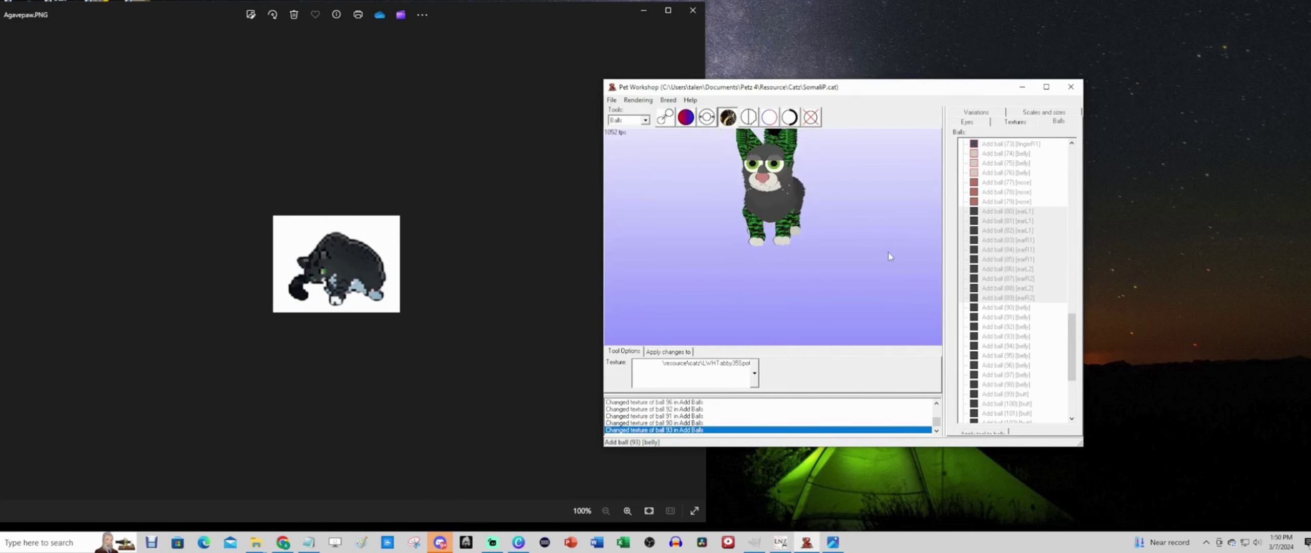
pyautogui.moveTo(904, 318); pyautogui.dragTo(864, 319)
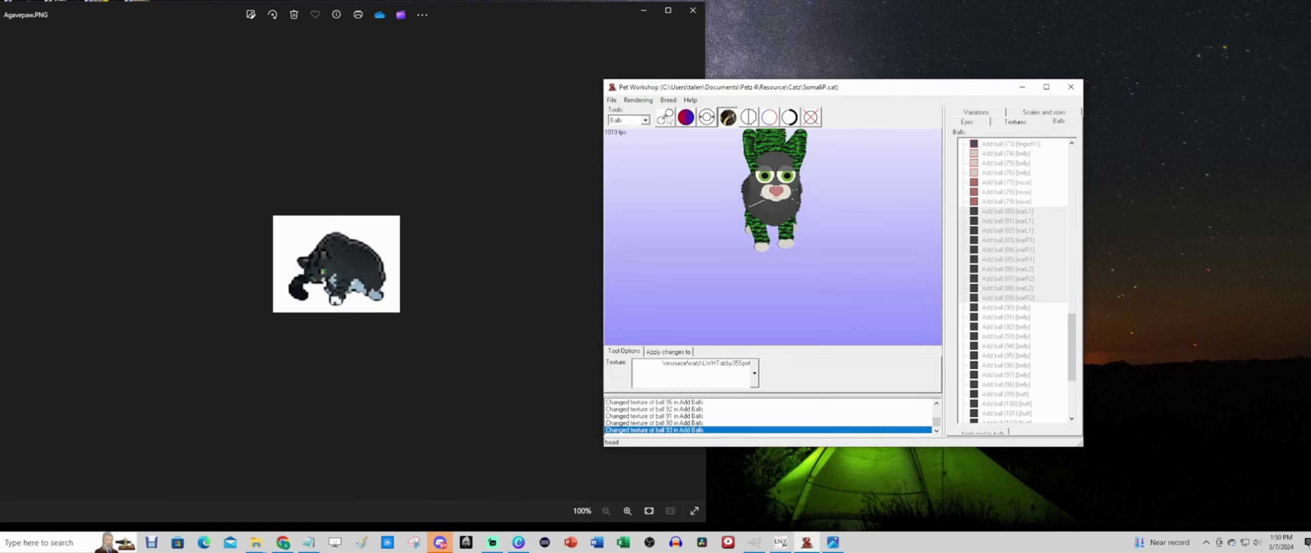
# Step: Add a new paintball in colour 39 with size 25
pyautogui.click(644, 120)
pyautogui.click(638, 145)
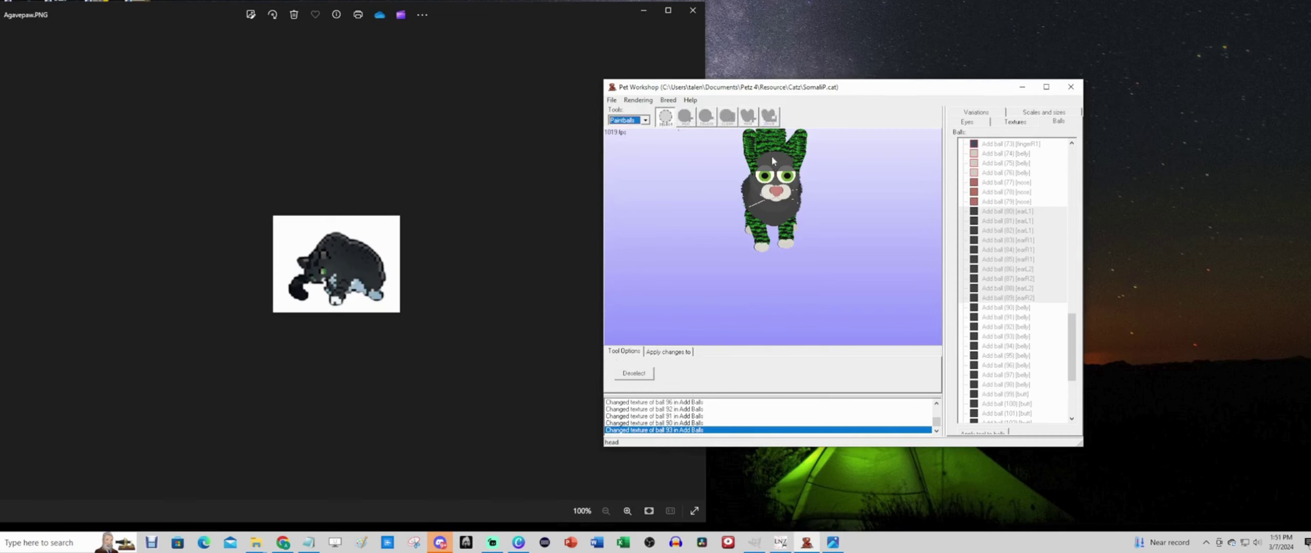
pyautogui.click(687, 118)
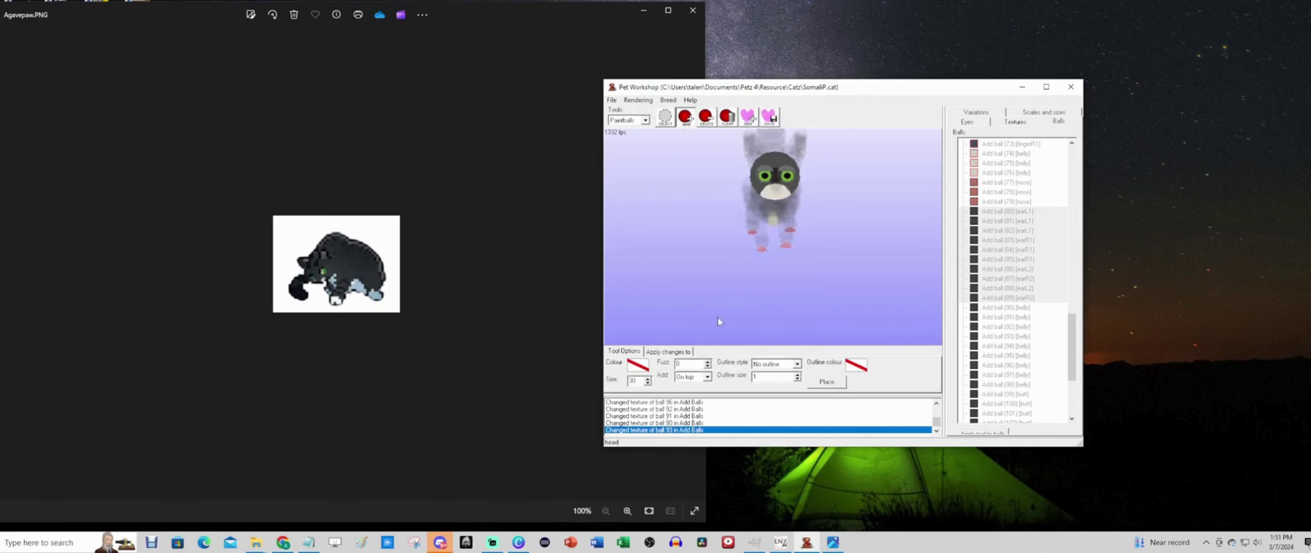
pyautogui.click(638, 365)
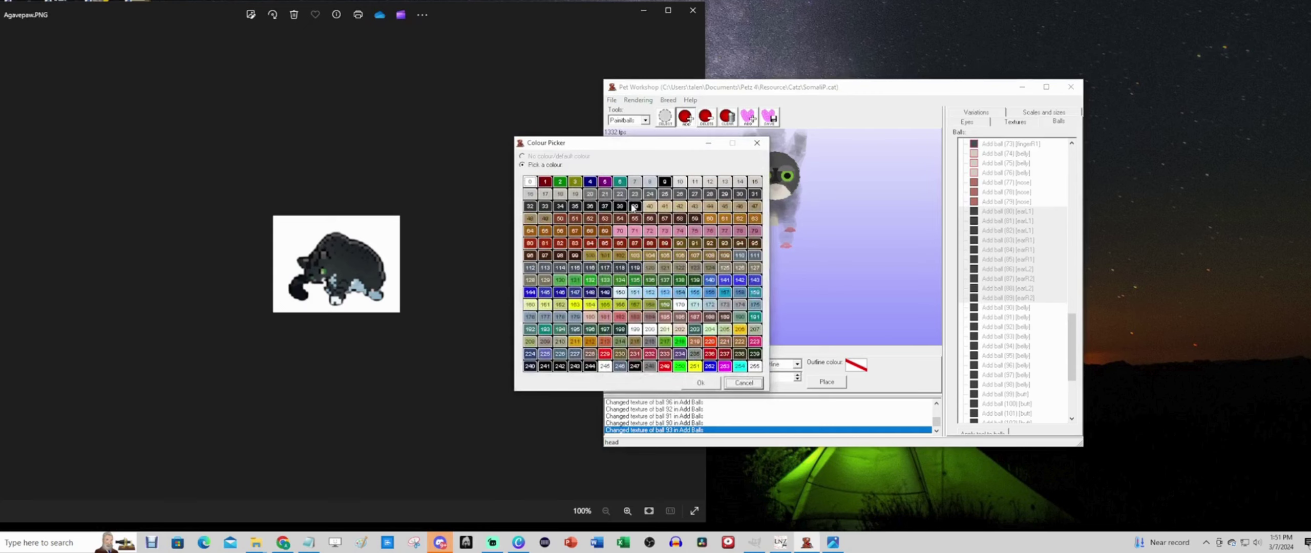
pyautogui.click(634, 207)
pyautogui.click(700, 382)
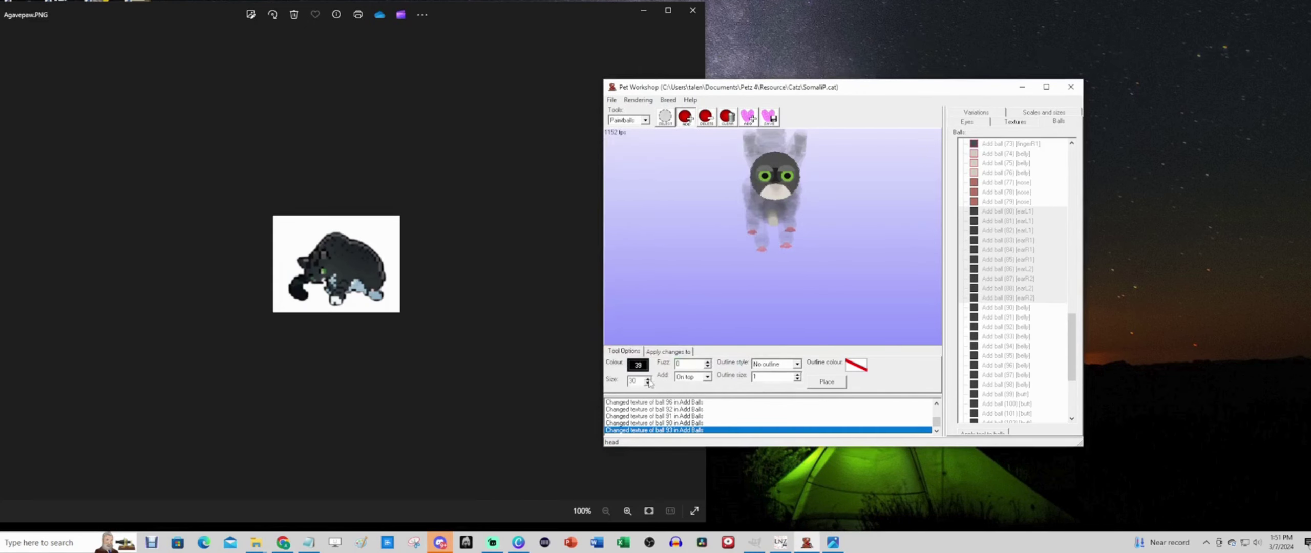
pyautogui.moveTo(643, 381); pyautogui.dragTo(615, 382)
pyautogui.write('25')
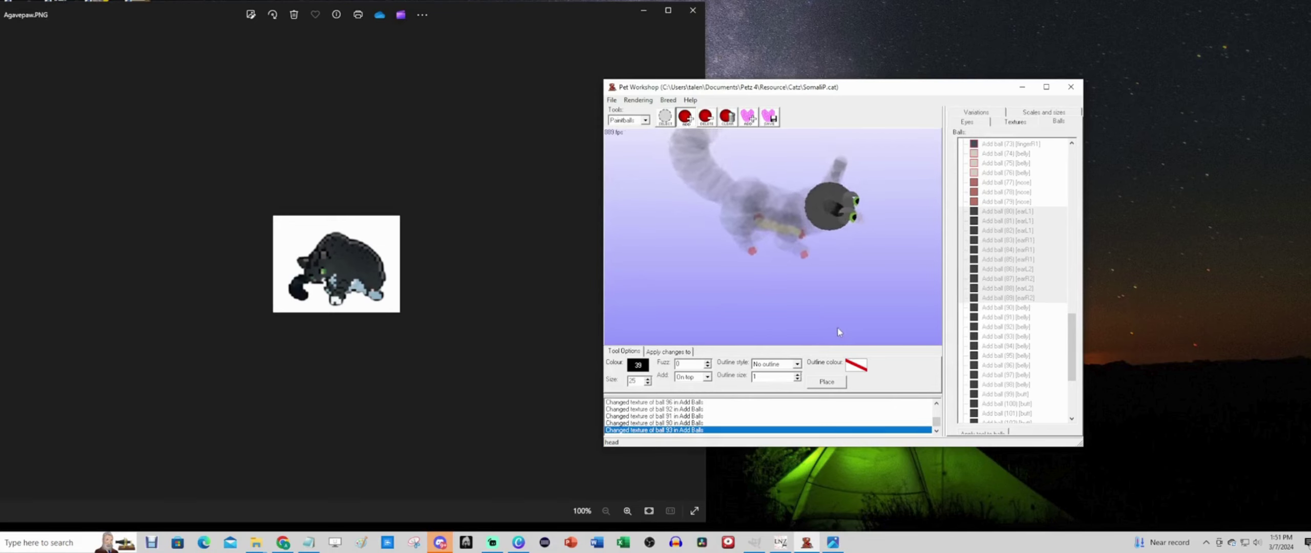
# Step: Place four black paintballs on the cat's head and return to ball editing
pyautogui.click(827, 381)
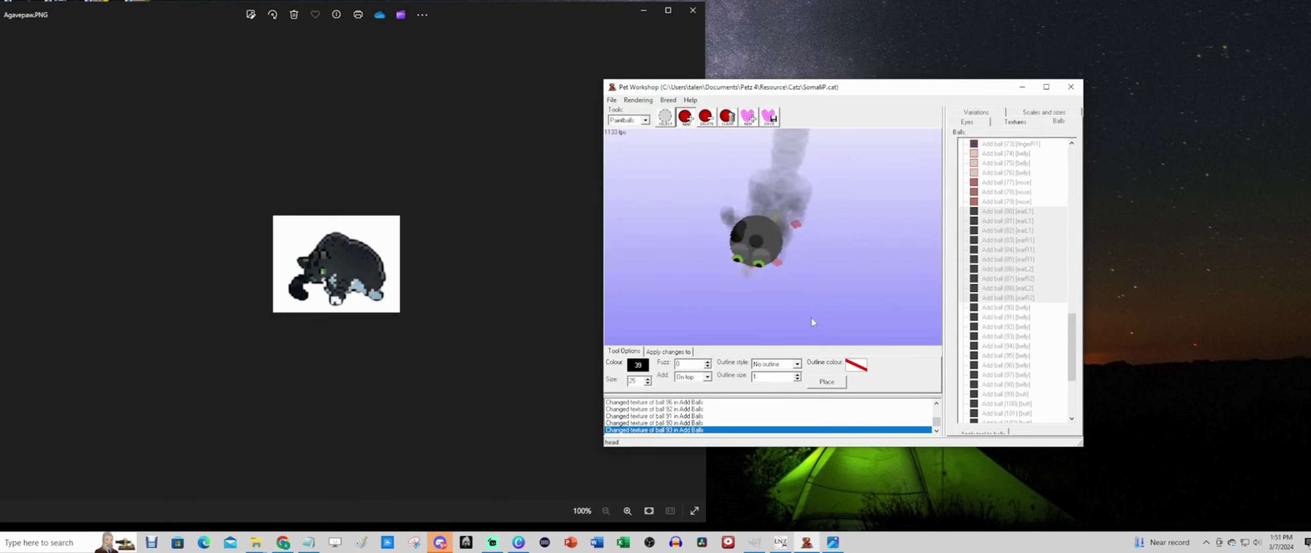
pyautogui.click(833, 382)
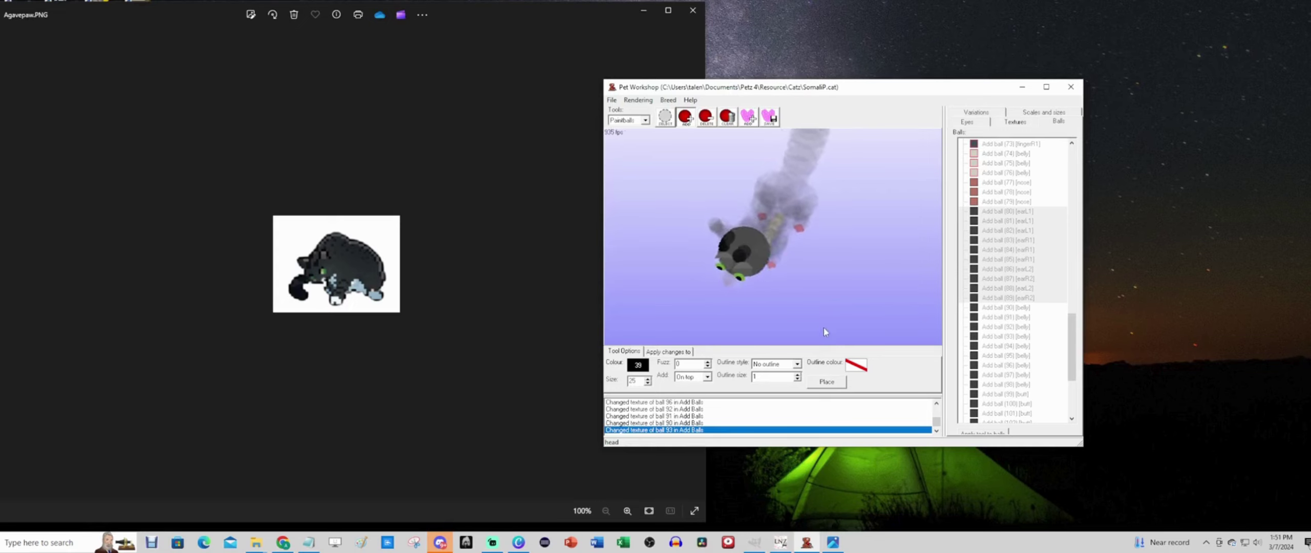
pyautogui.click(825, 380)
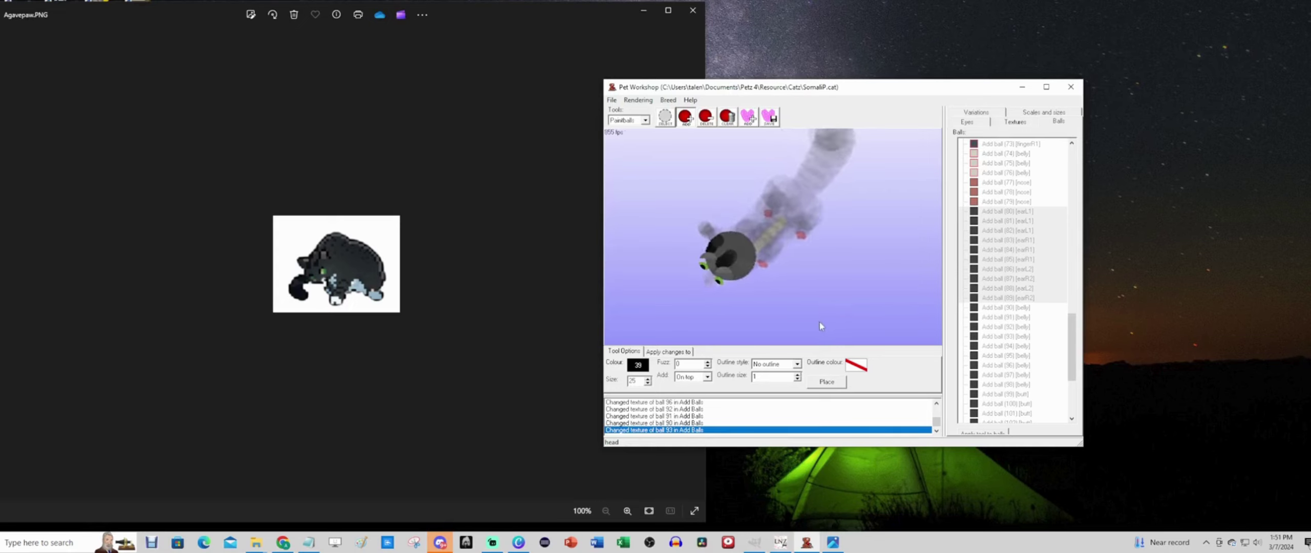
pyautogui.click(828, 382)
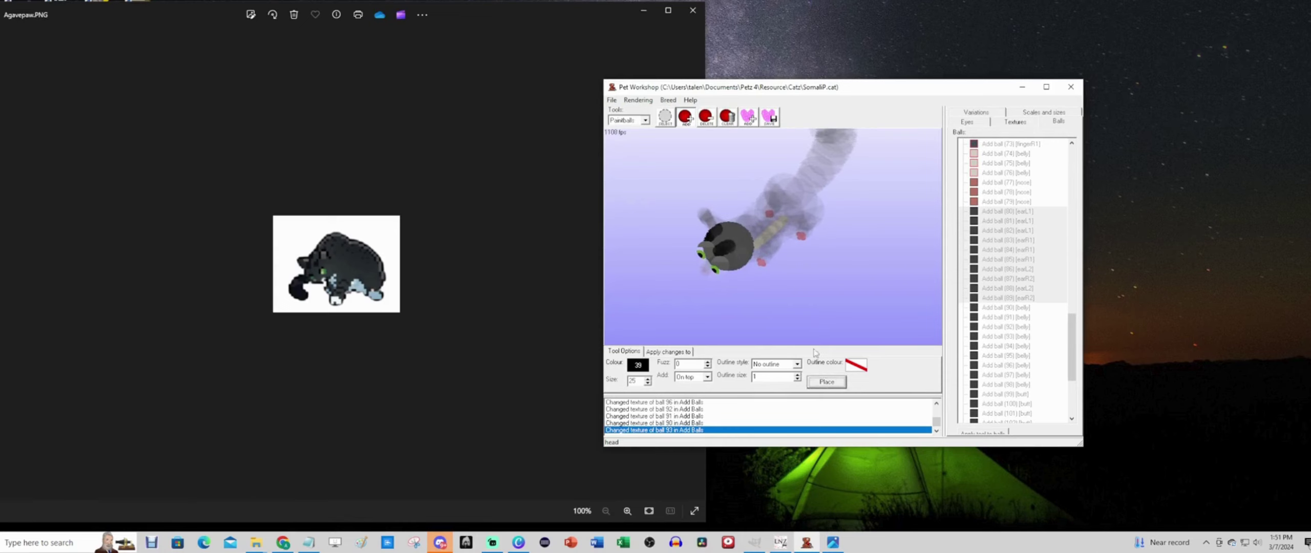
pyautogui.click(645, 119)
pyautogui.click(640, 131)
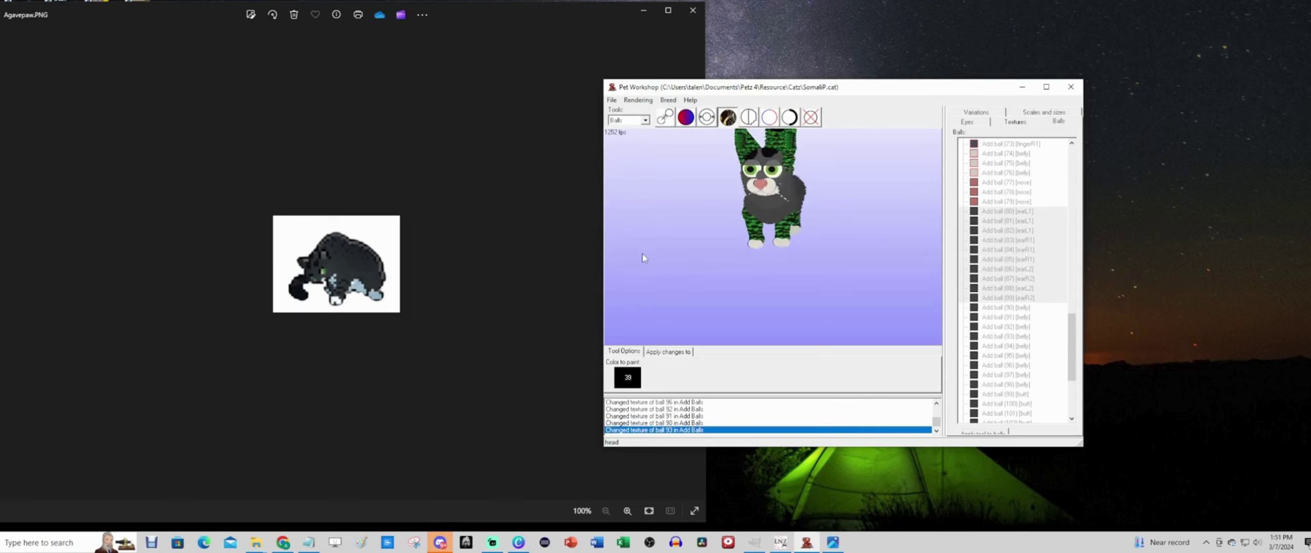
# Step: Select a neck ball and set up a paintball with size 100 and colour 15
pyautogui.click(643, 121)
pyautogui.click(640, 146)
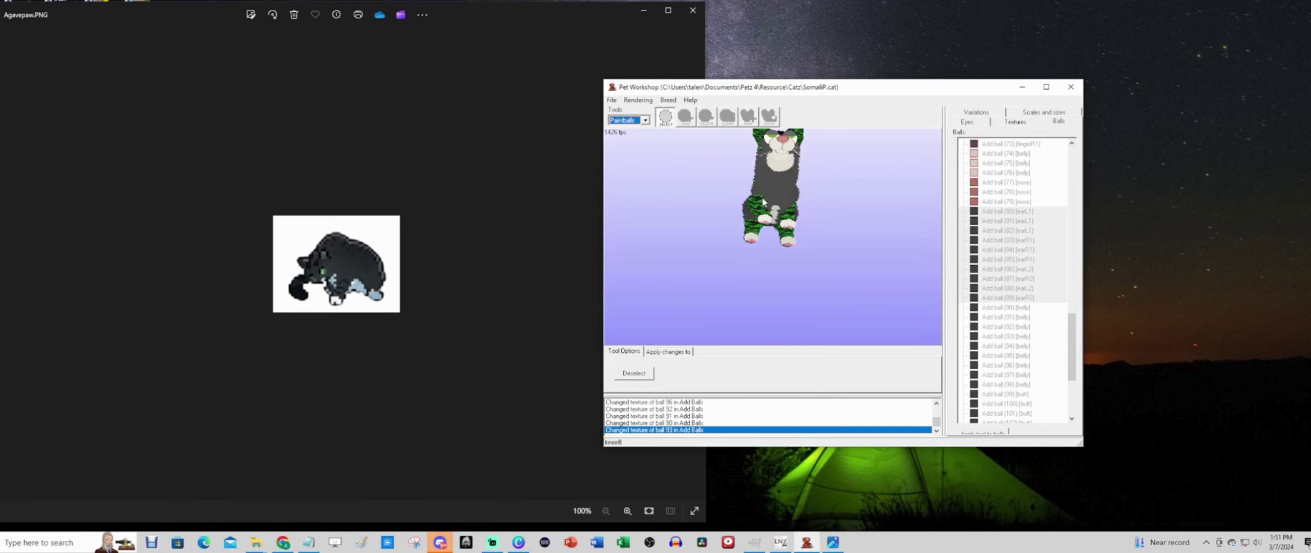
pyautogui.click(774, 186)
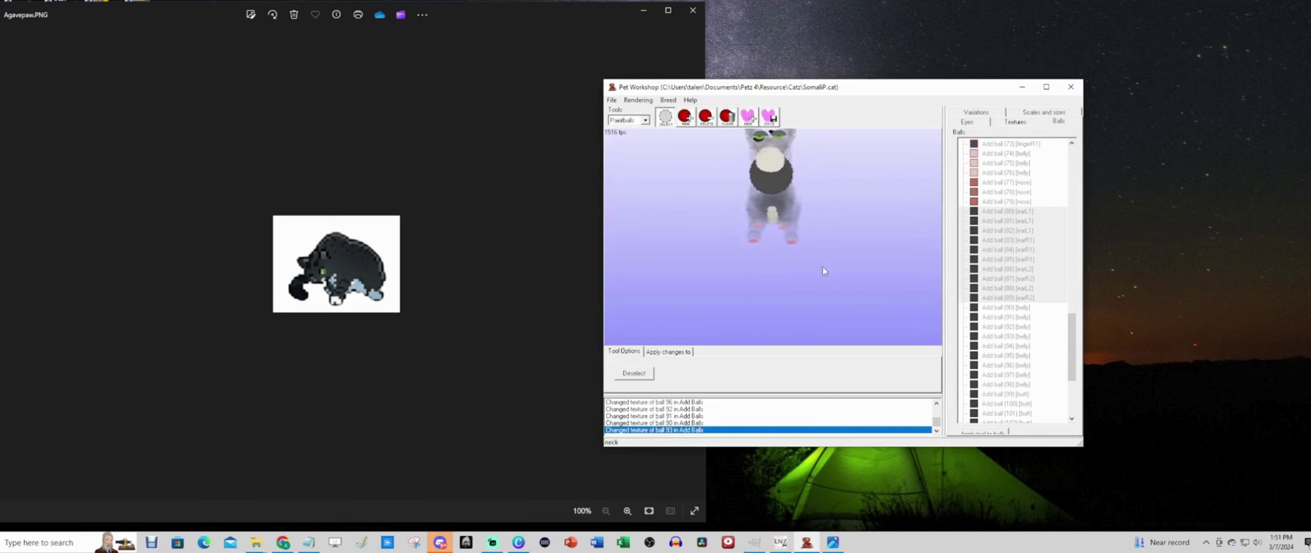
pyautogui.click(686, 118)
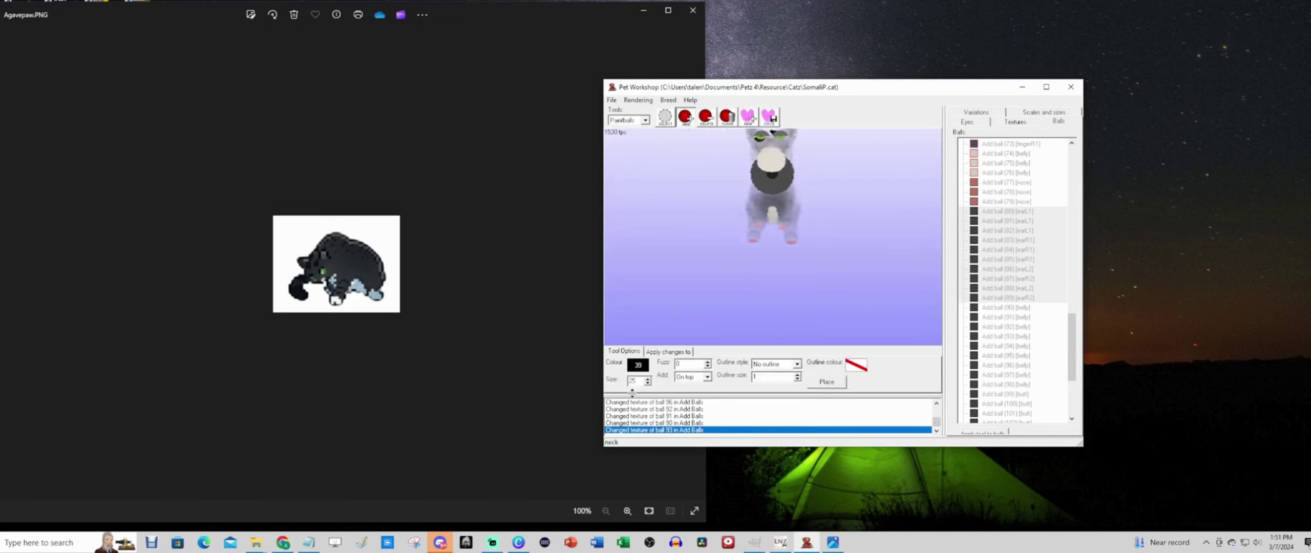
pyautogui.write('100')
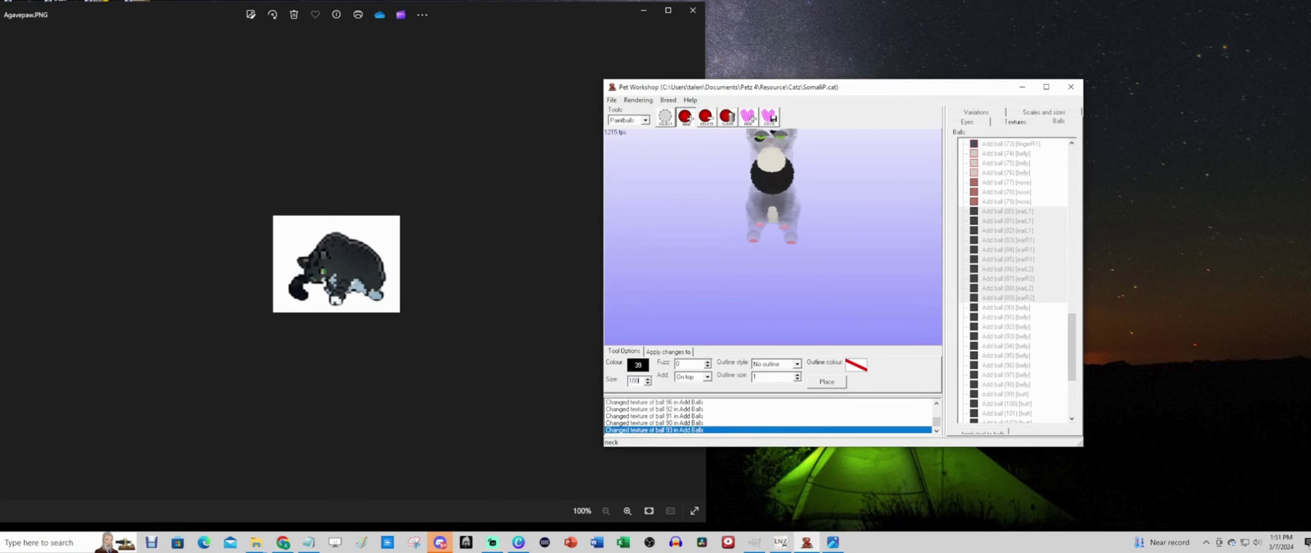
pyautogui.click(638, 364)
pyautogui.click(754, 181)
pyautogui.click(712, 384)
# Step: Place the cream colour-15 paintball on the chest and belly balls
pyautogui.click(816, 382)
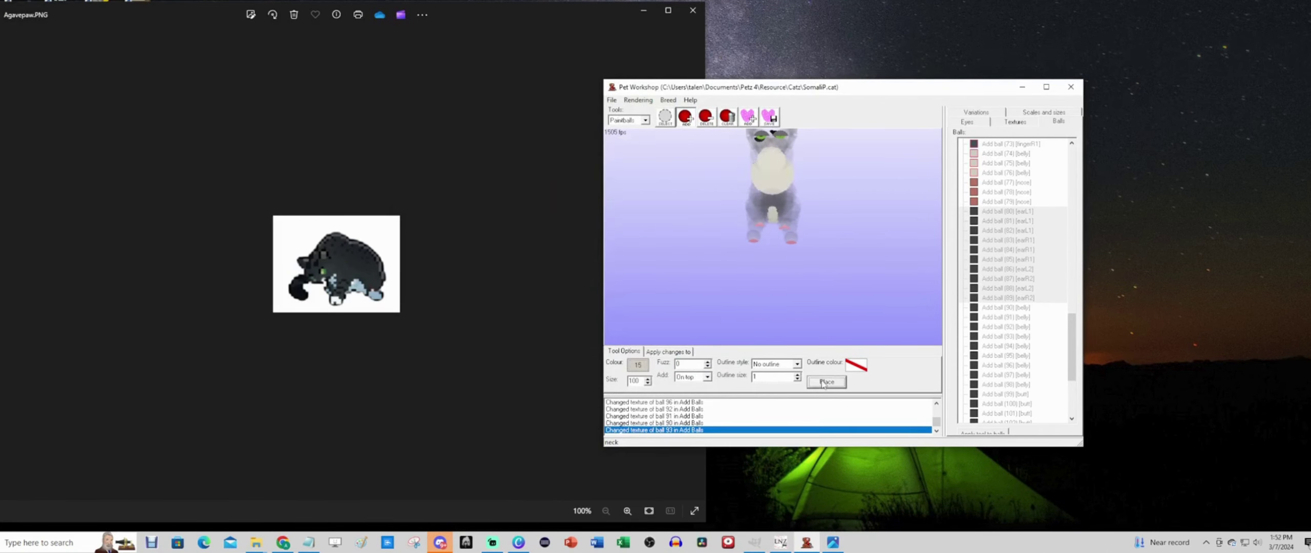
pyautogui.click(665, 117)
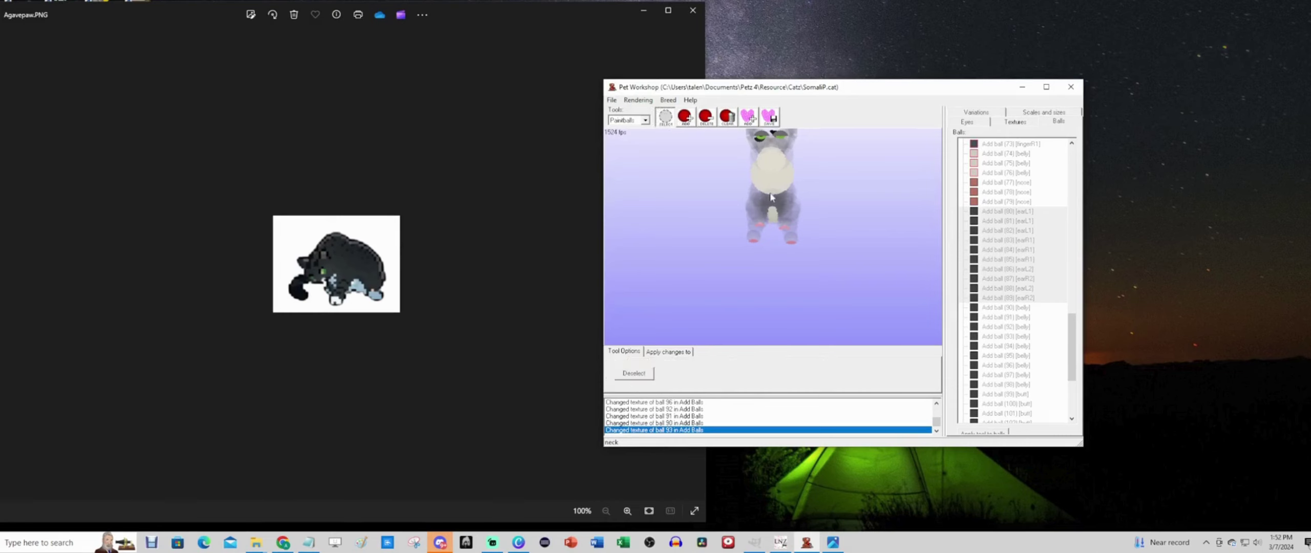
pyautogui.click(685, 117)
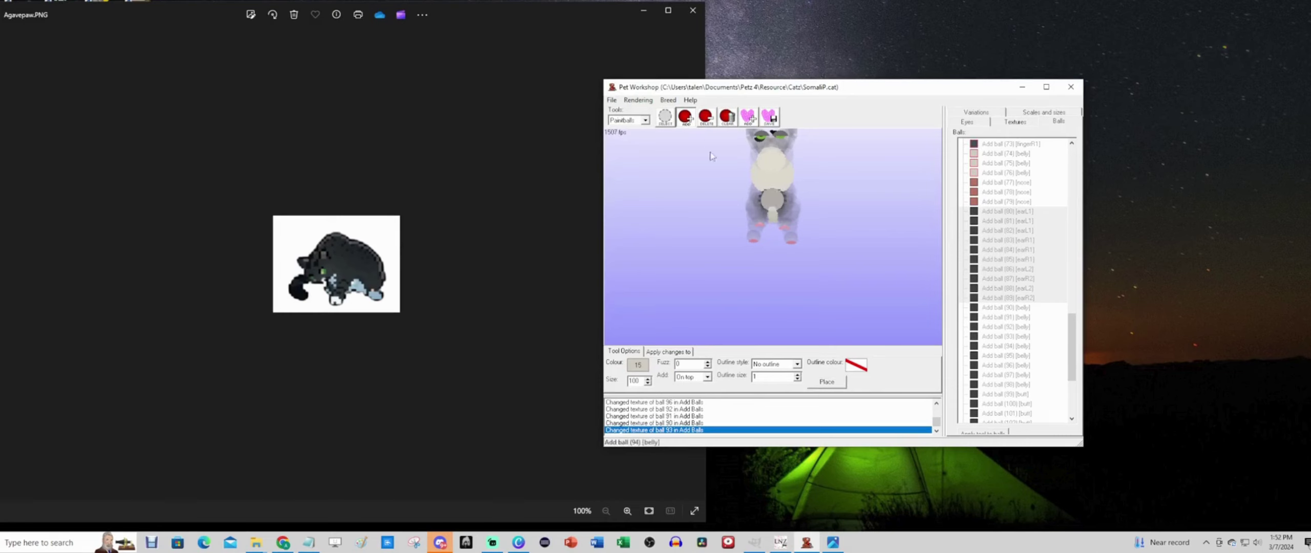
pyautogui.click(827, 382)
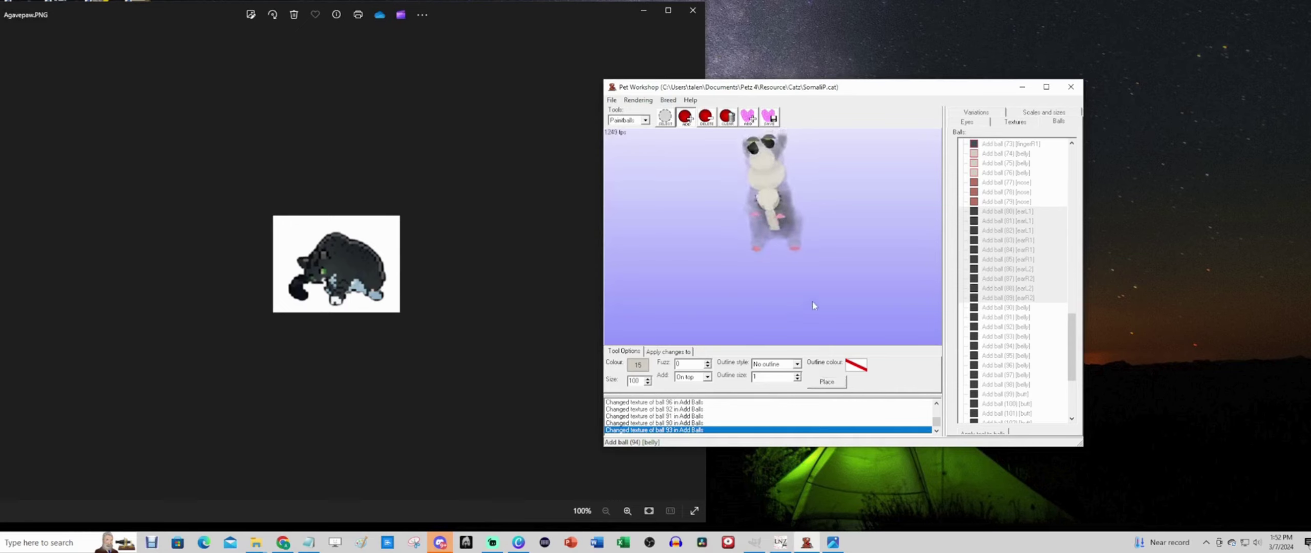
pyautogui.click(825, 384)
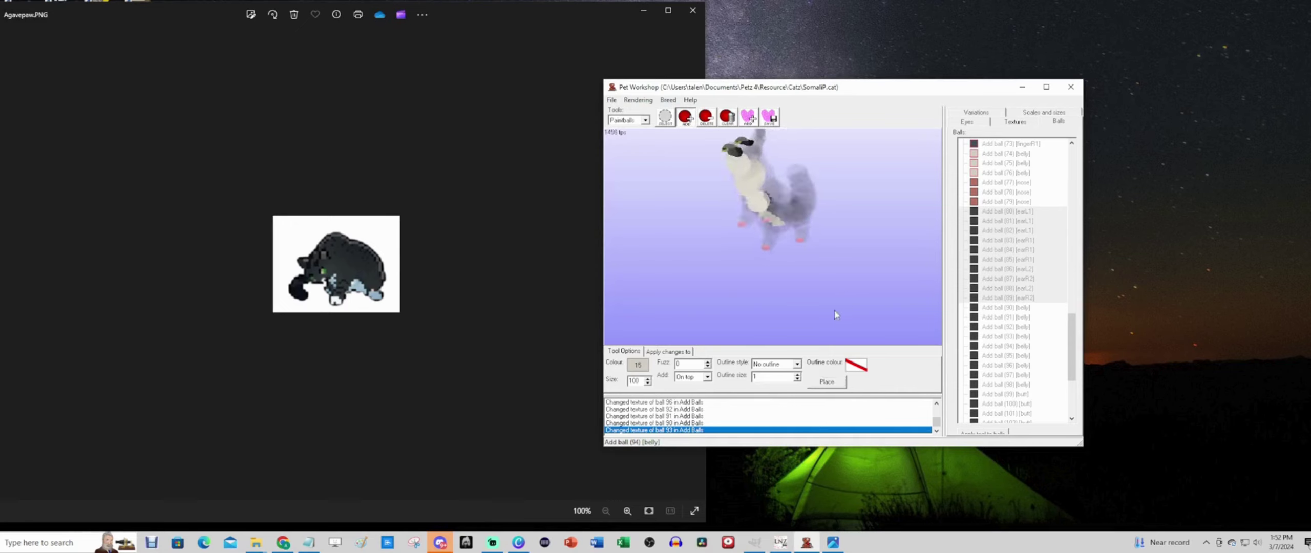
# Step: Place the cream paintball three more times
pyautogui.click(830, 392)
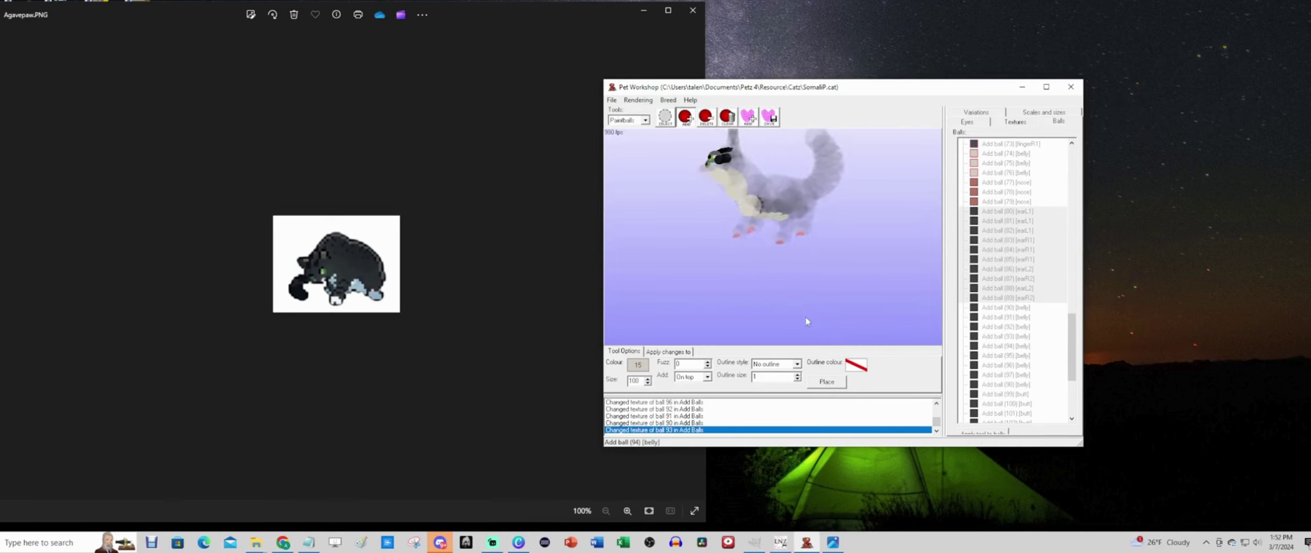
pyautogui.click(821, 383)
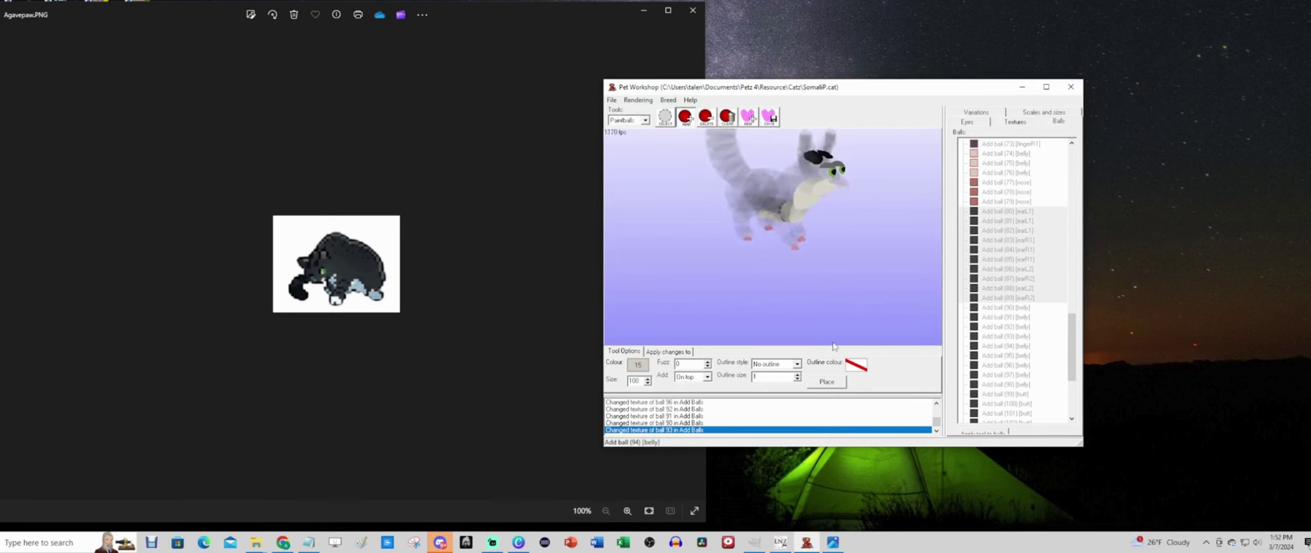
pyautogui.click(833, 385)
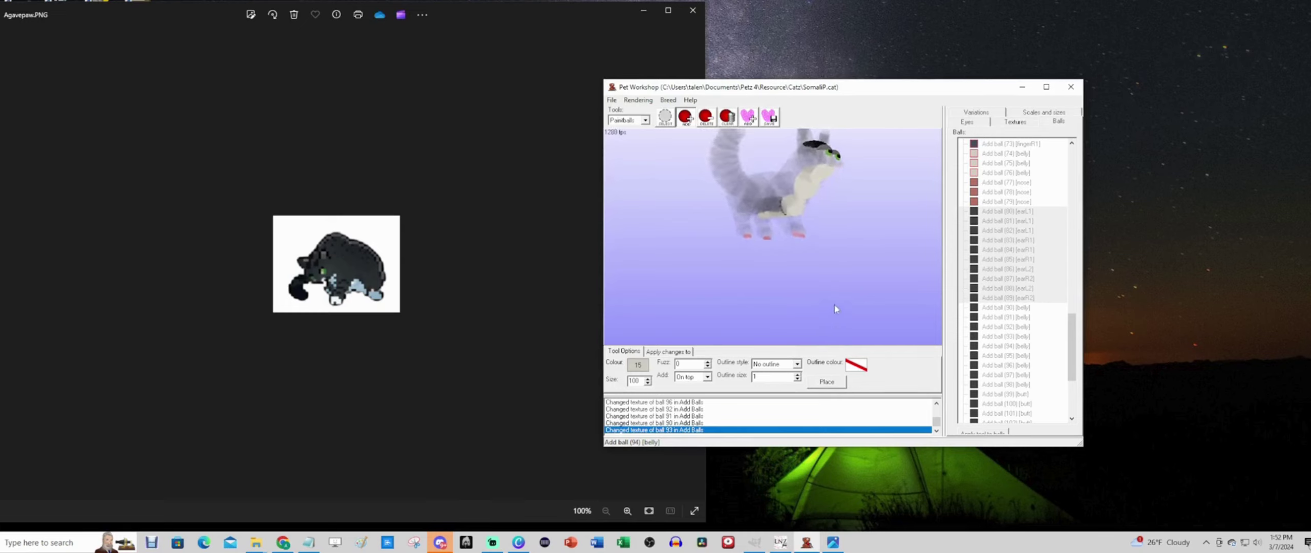
# Step: Switch back to ball editing, check the cat's back, and close Pet Workshop
pyautogui.click(628, 120)
pyautogui.click(641, 140)
pyautogui.press('Up')
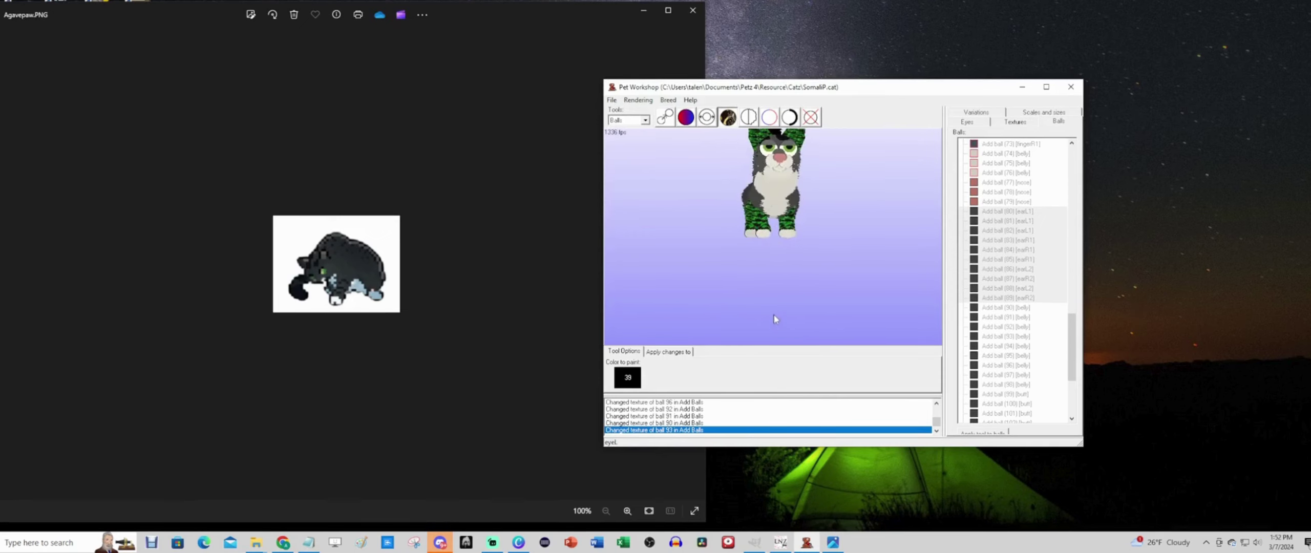
pyautogui.moveTo(774, 330)
pyautogui.mouseDown()
pyautogui.moveTo(848, 329)
pyautogui.moveTo(717, 215)
pyautogui.mouseUp()
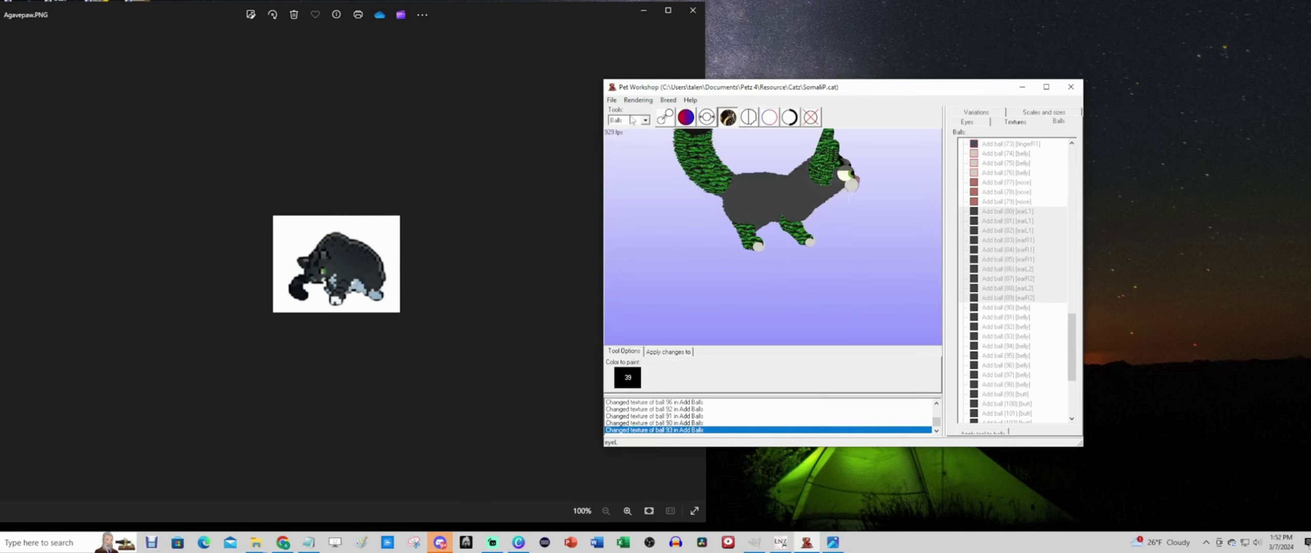
pyautogui.click(612, 100)
pyautogui.click(612, 100)
pyautogui.click(1078, 88)
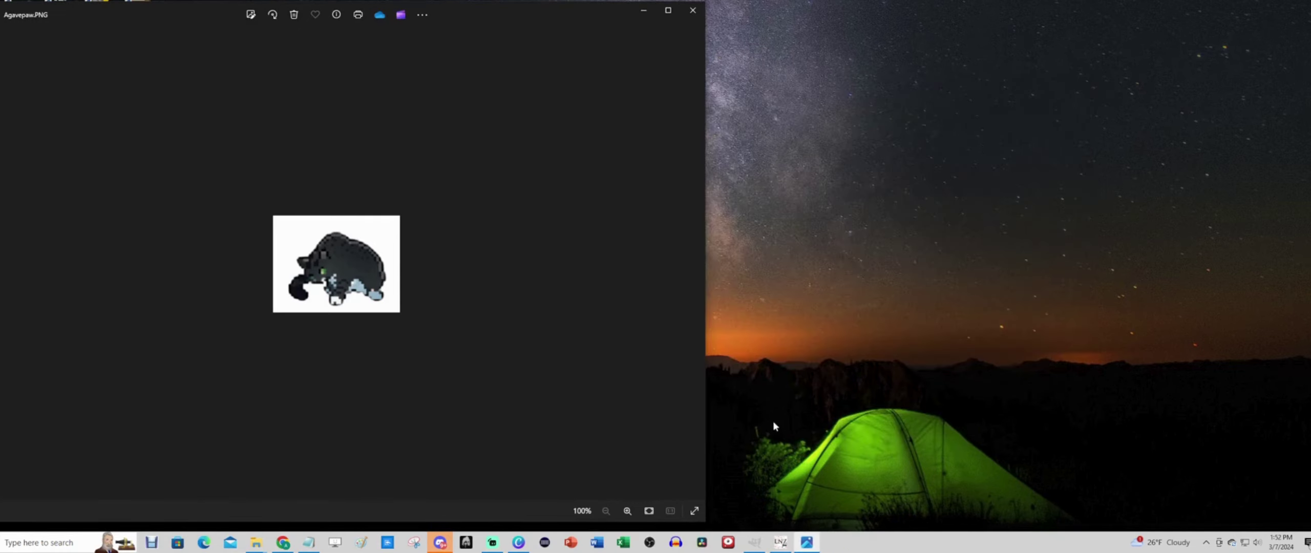
# Step: Open SomaliP.cat's MC LNZ text maximized and select [Paint Ballz] rows 383–396
pyautogui.click(781, 544)
pyautogui.click(515, 19)
pyautogui.click(1079, 364)
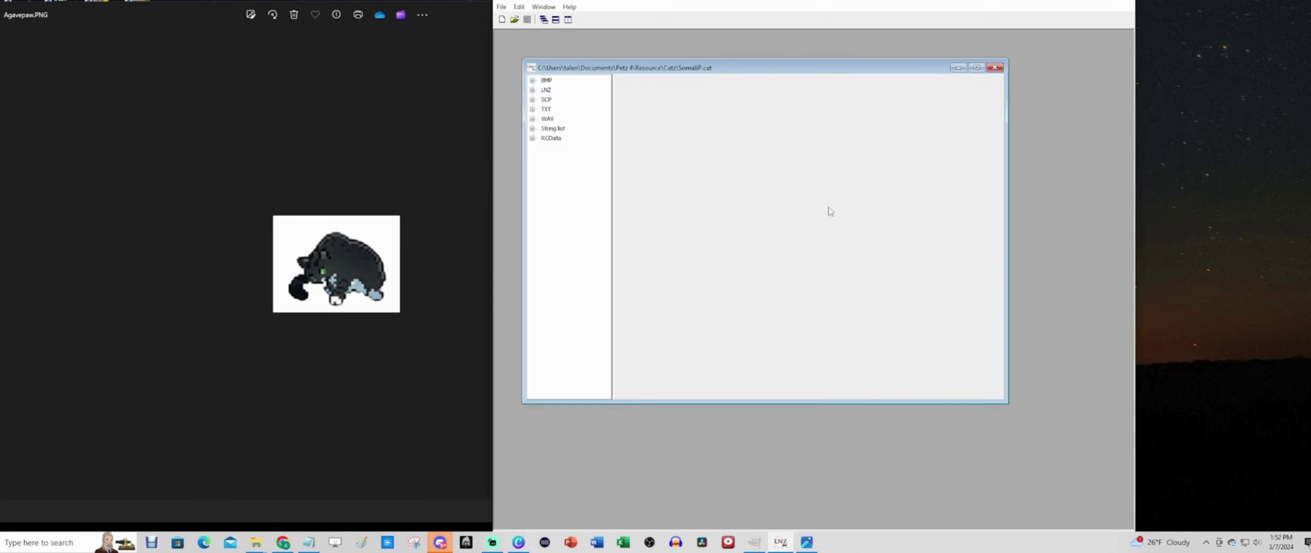
pyautogui.click(533, 90)
pyautogui.click(556, 100)
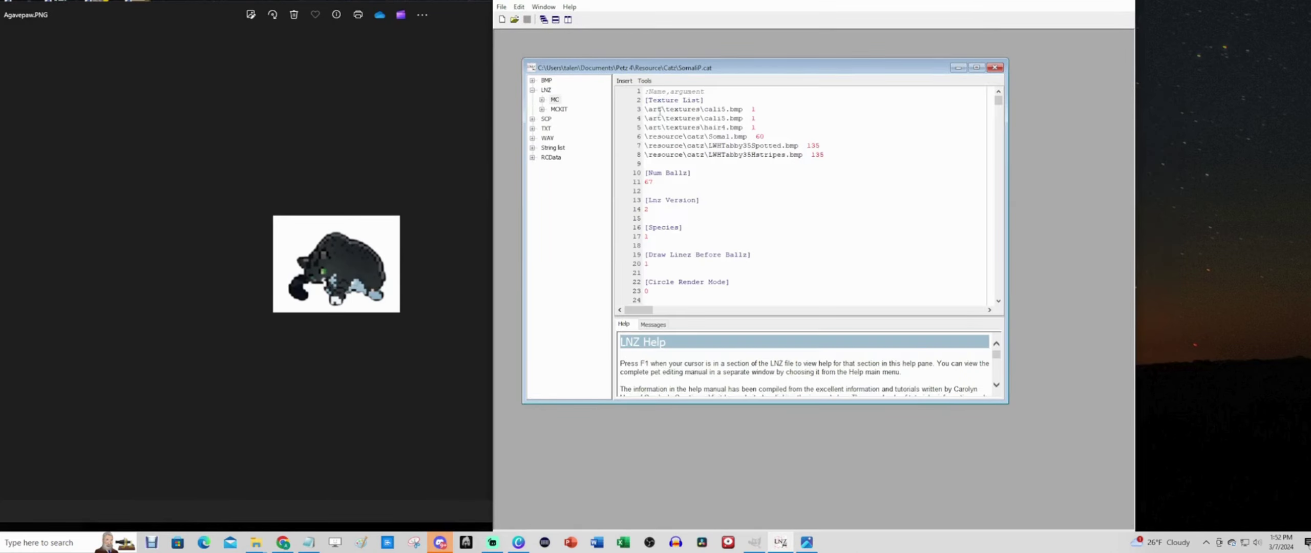
pyautogui.click(976, 67)
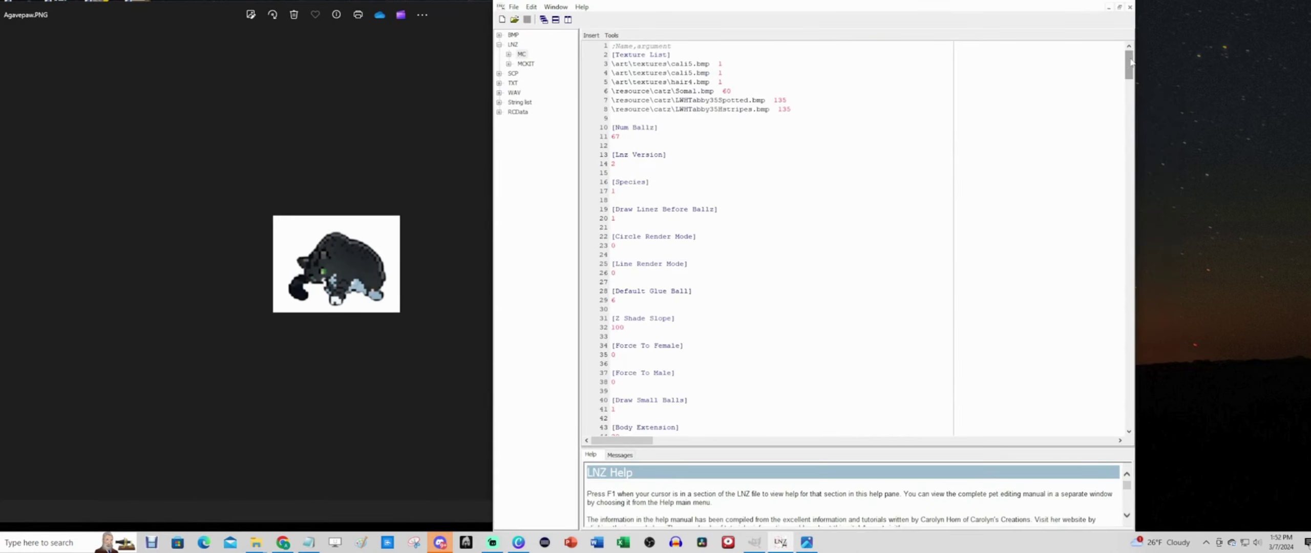
pyautogui.moveTo(1130, 62); pyautogui.dragTo(1142, 310)
pyautogui.moveTo(1064, 246)
pyautogui.mouseDown()
pyautogui.moveTo(892, 246)
pyautogui.moveTo(594, 132)
pyautogui.mouseUp()
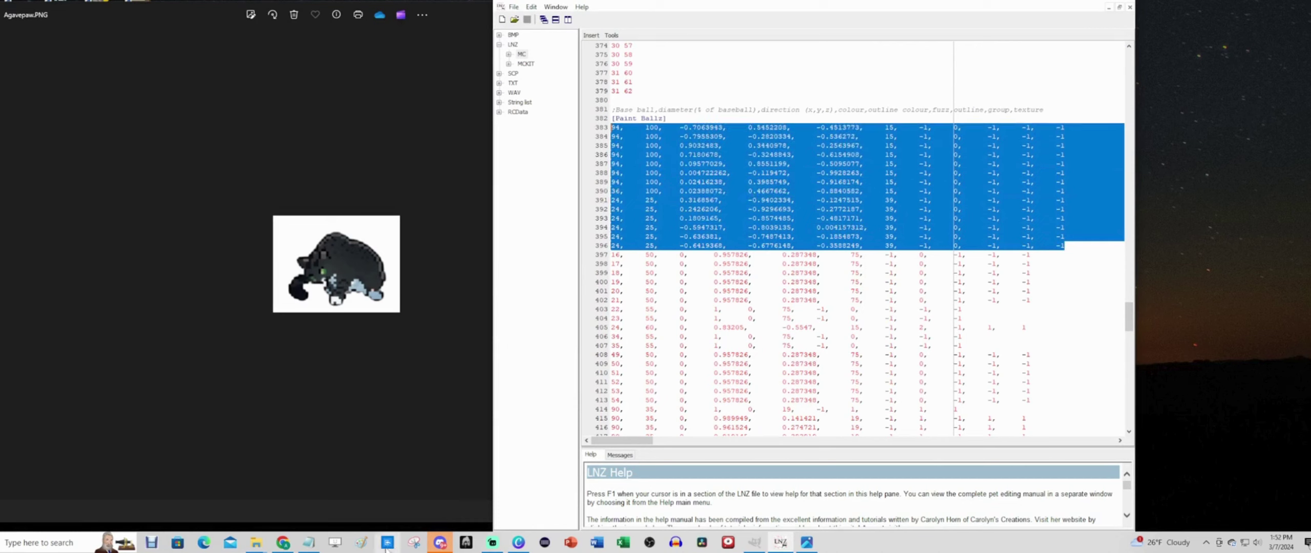
# Step: Open Notepad with the paintball rows and copy the first row's trailing values
pyautogui.rightClick(303, 545)
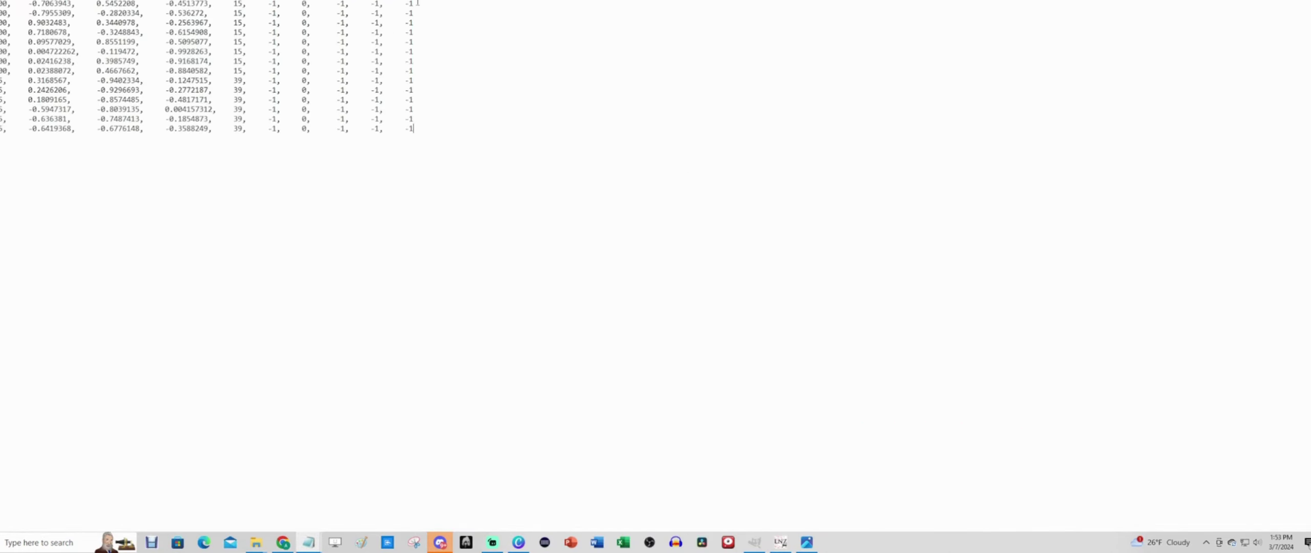
pyautogui.moveTo(417, 3)
pyautogui.mouseDown()
pyautogui.moveTo(247, 3)
pyautogui.moveTo(267, 3)
pyautogui.mouseUp()
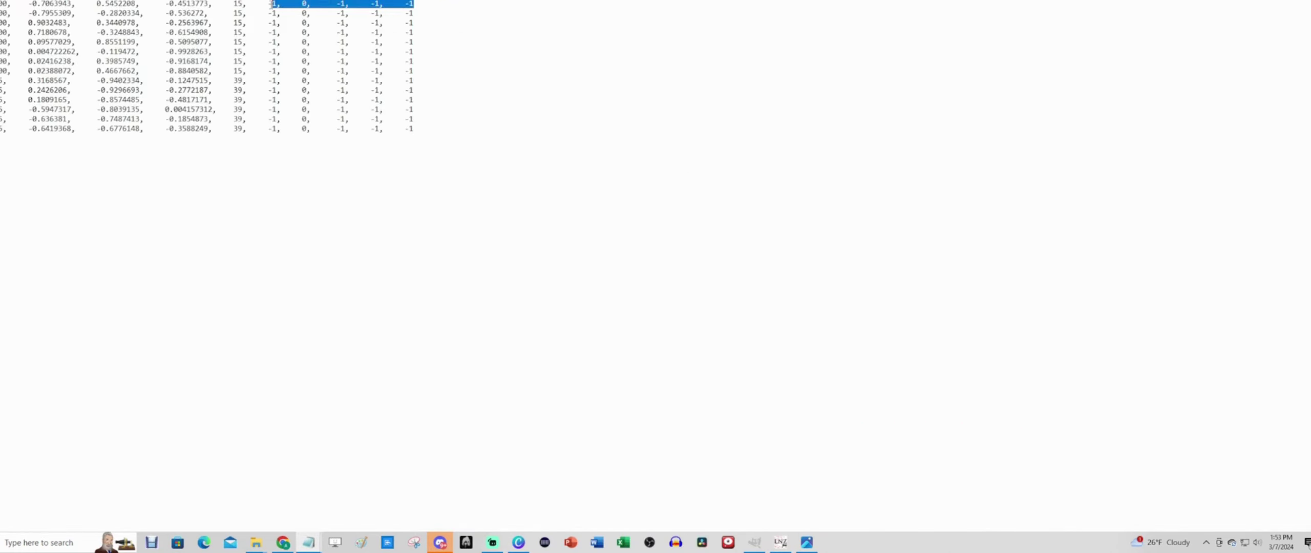
pyautogui.rightClick(307, 3)
pyautogui.click(333, 34)
# Step: Replace those trailing values in every row so each ends with 1, 0
pyautogui.hotkey('alt', 'e')
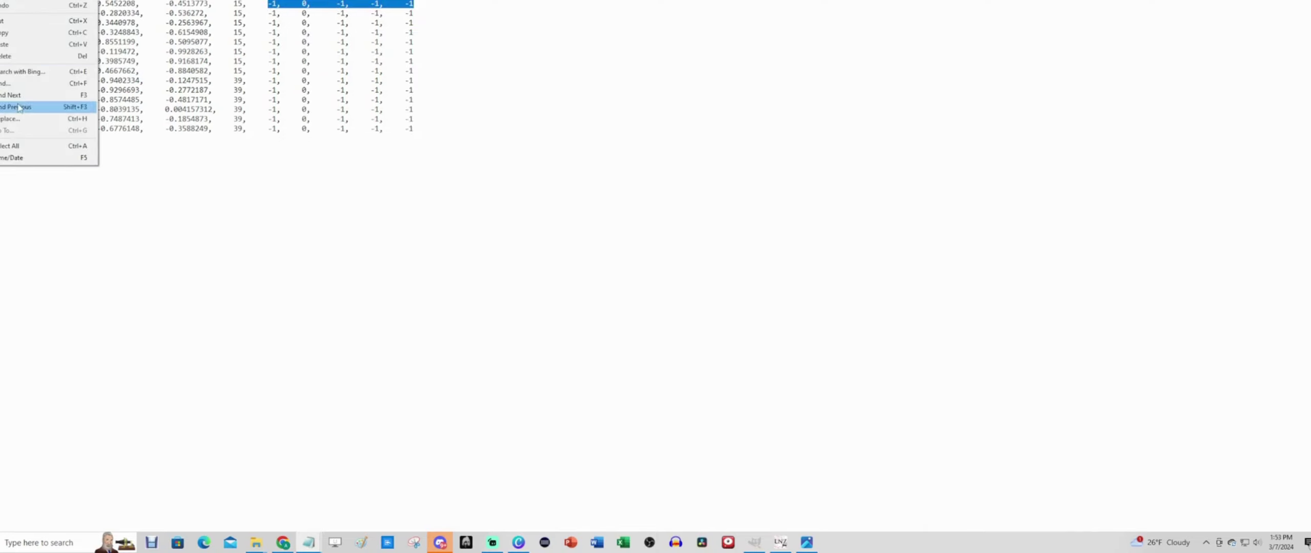
pyautogui.click(15, 118)
pyautogui.press('BackSpace')
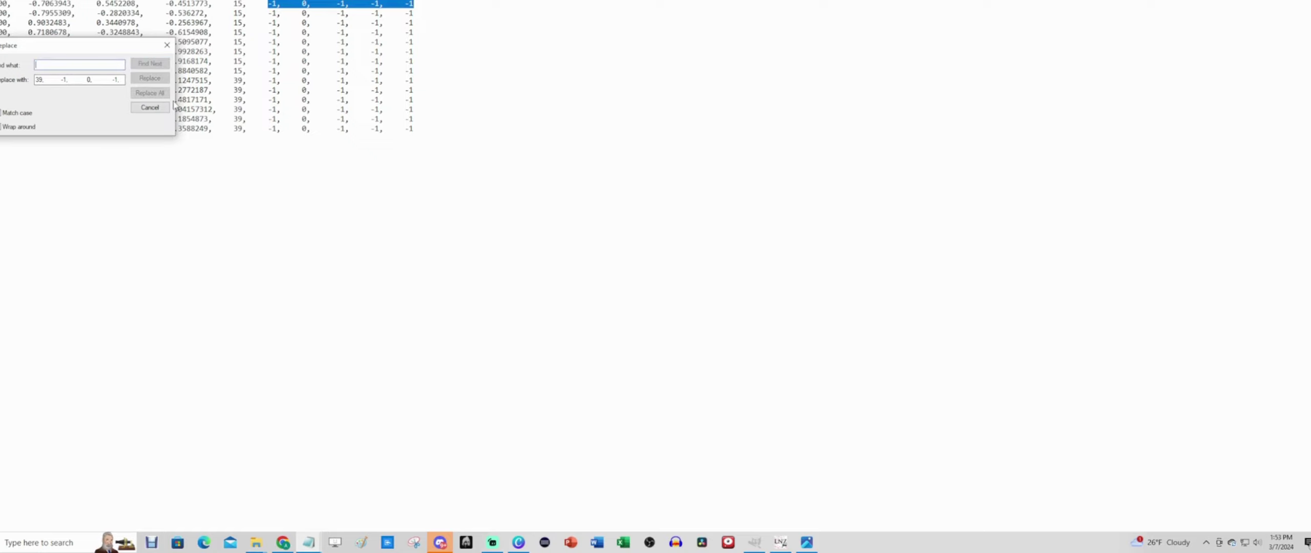
pyautogui.hotkey('ctrl', 'v')
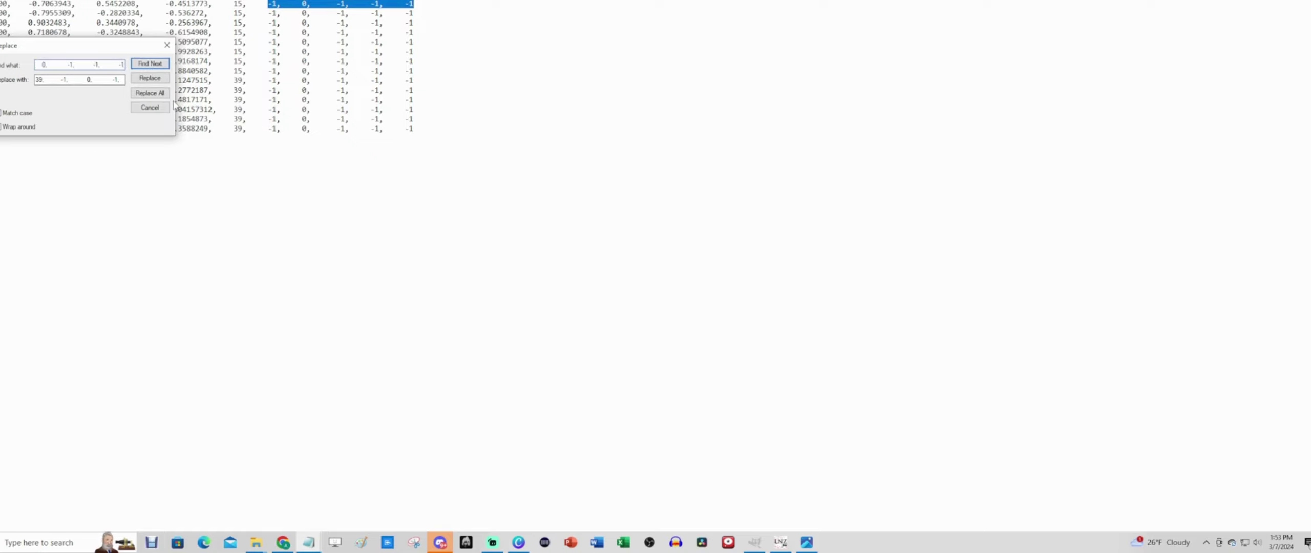
pyautogui.press('Tab')
pyautogui.press('BackSpace')
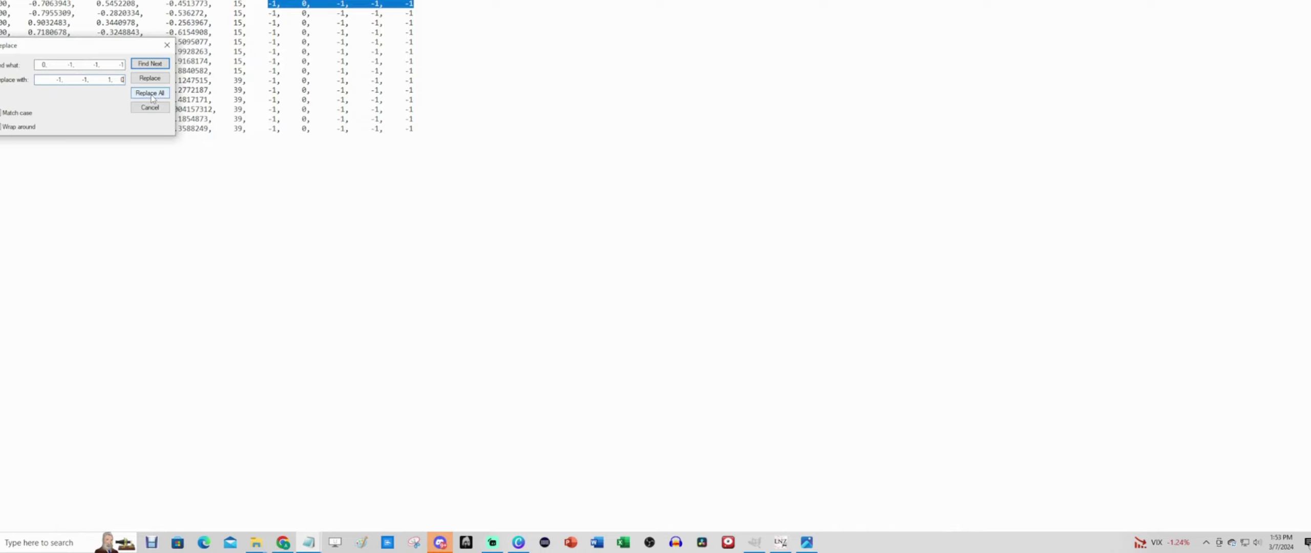
pyautogui.click(151, 98)
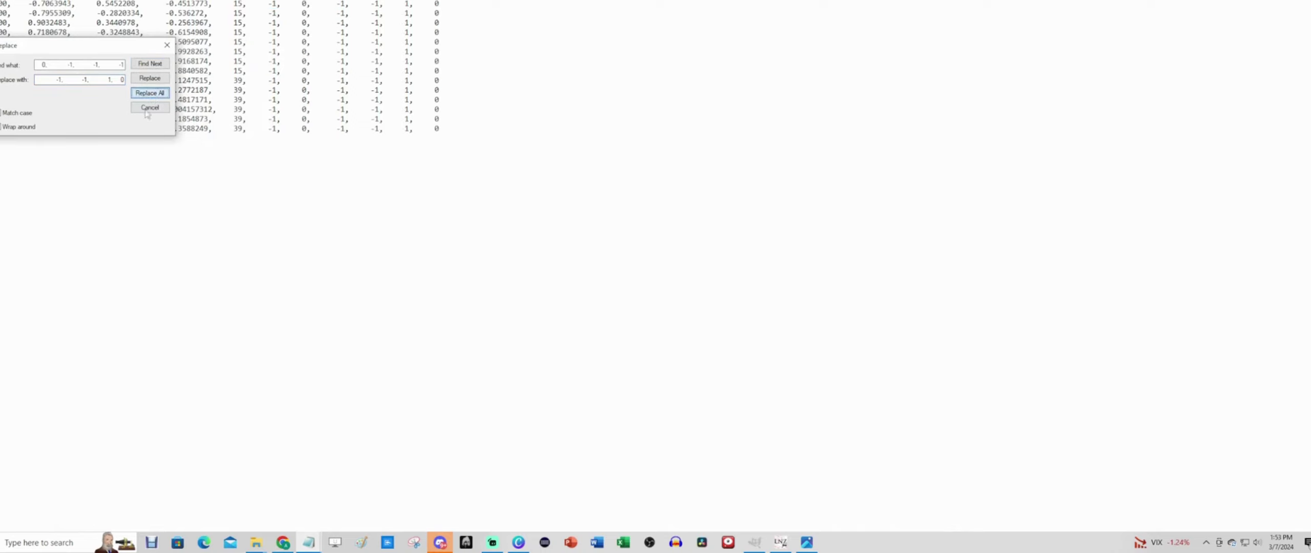
pyautogui.click(167, 47)
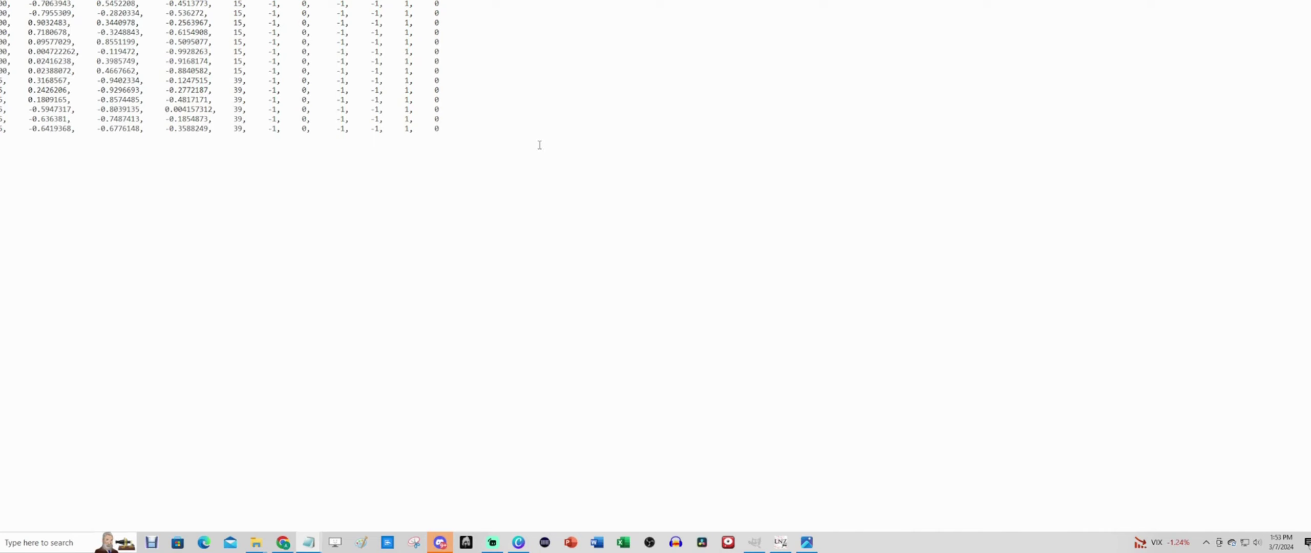
# Step: Select all the corrected rows and close Notepad without saving
pyautogui.hotkey('ctrl', 'a')
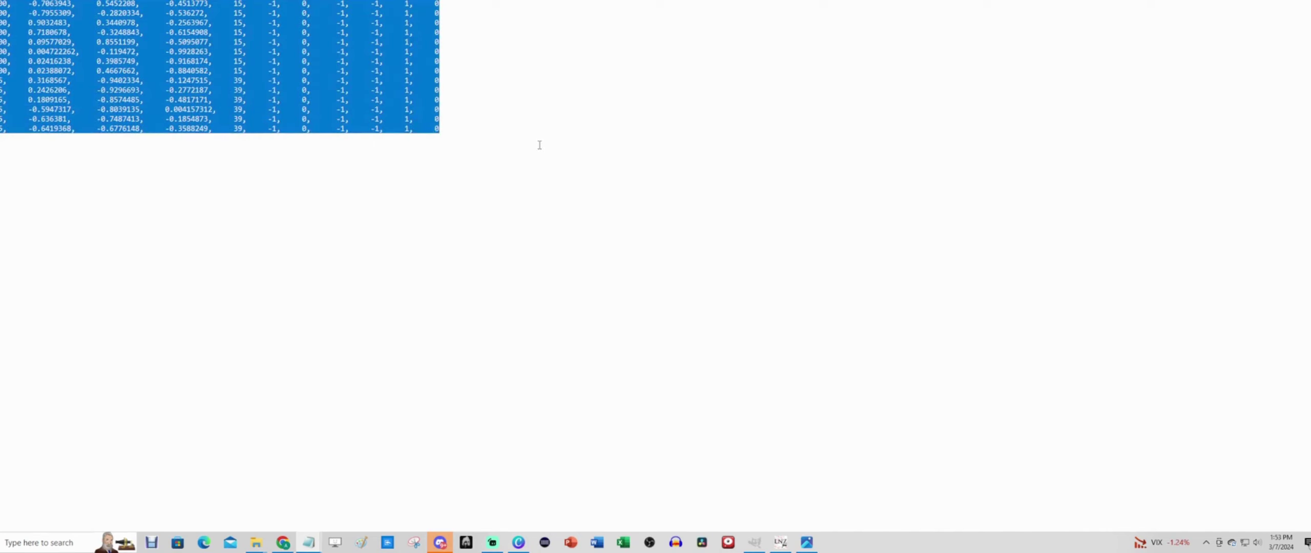
pyautogui.hotkey('alt', 'F4')
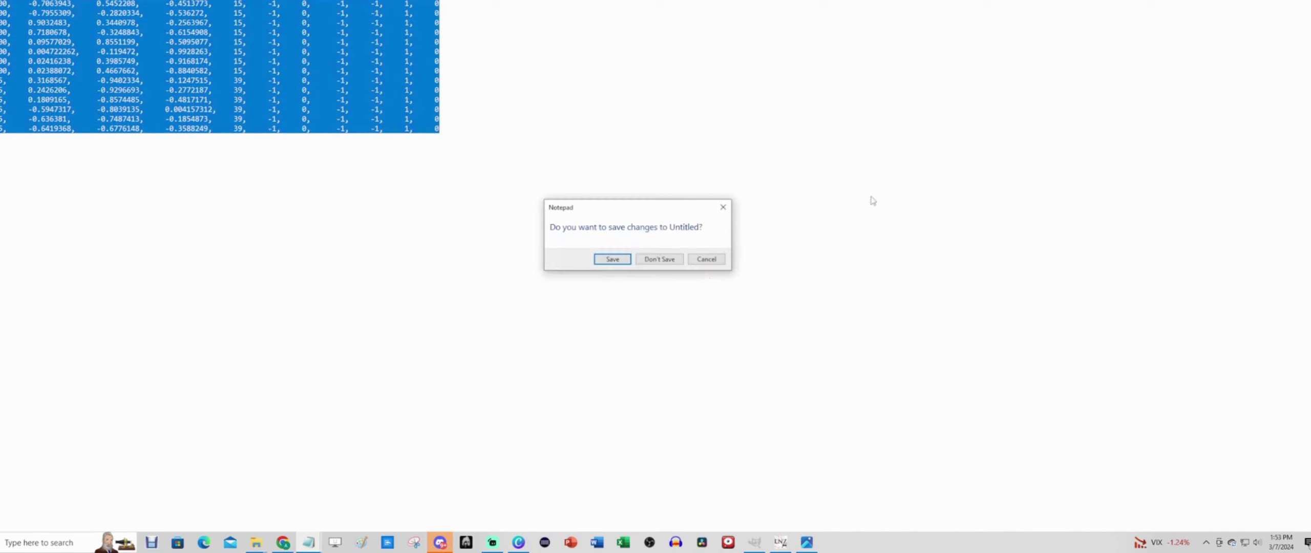
pyautogui.click(666, 260)
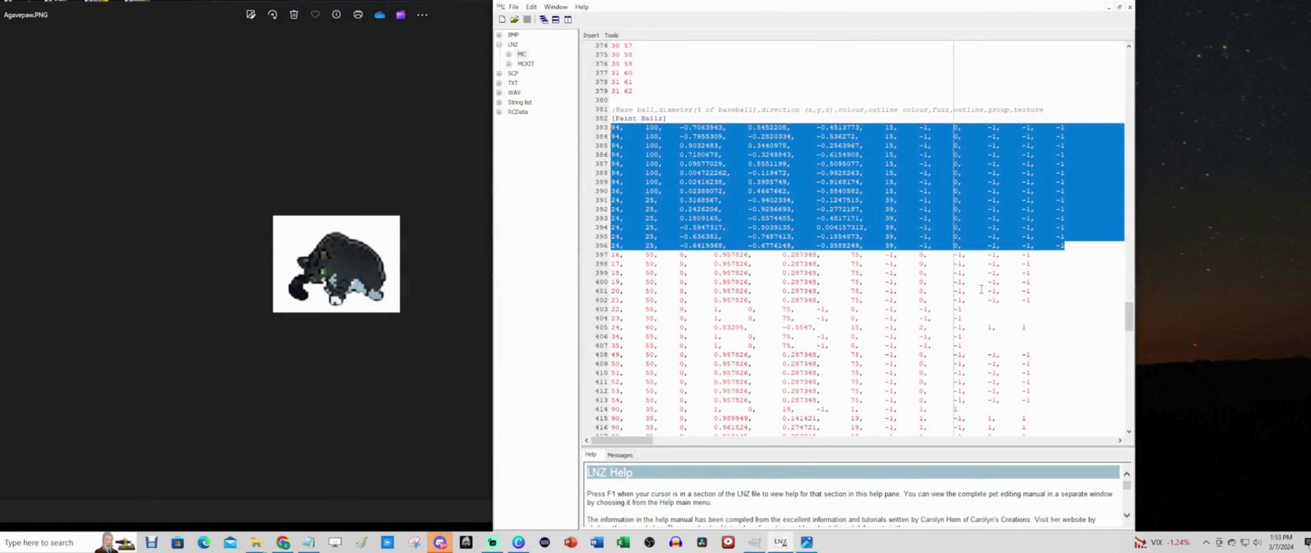
# Step: Paste the rows over MC lines 383–396 and into MCKIT at line 342, then save SomaliP.cat
pyautogui.hotkey('ctrl', 'v')
pyautogui.click(528, 65)
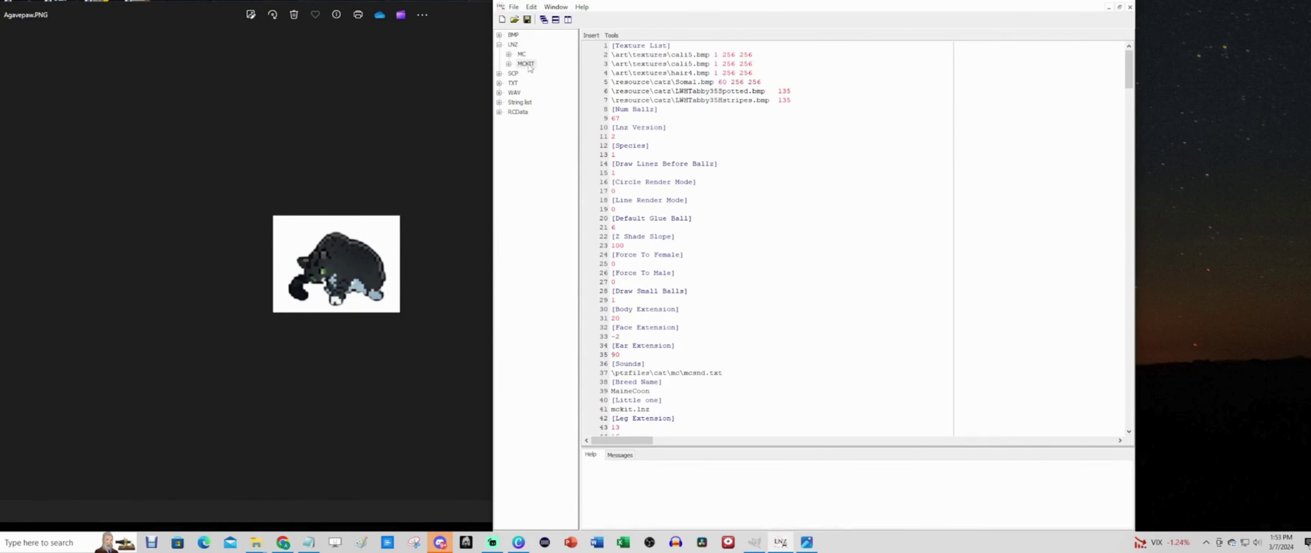
pyautogui.moveTo(1129, 69); pyautogui.dragTo(1132, 356)
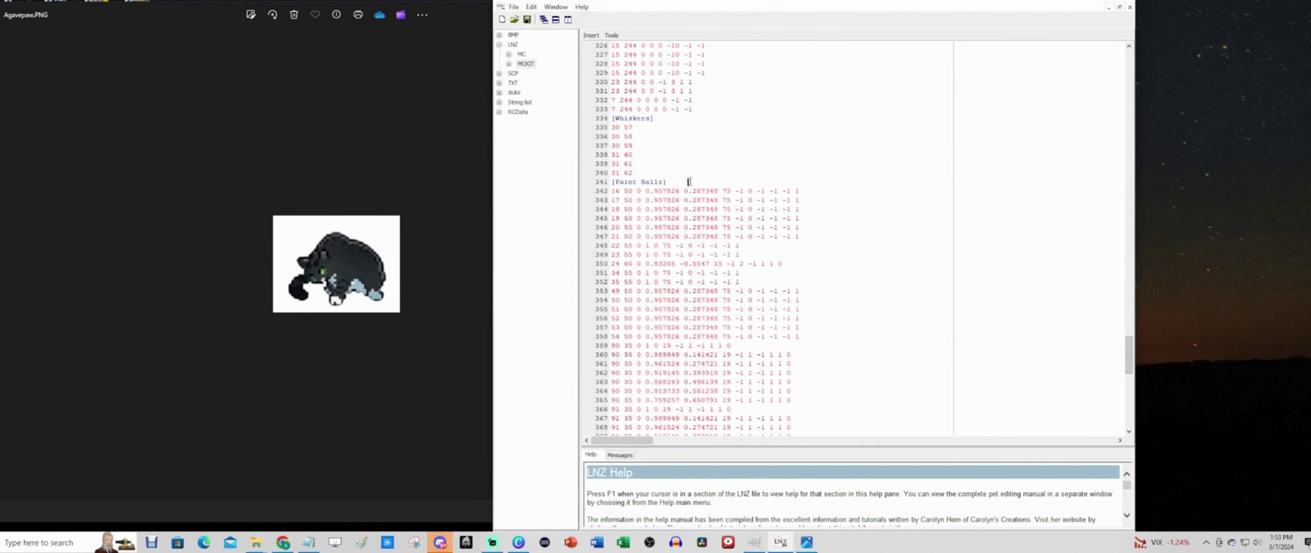
pyautogui.hotkey('ctrl', 'v')
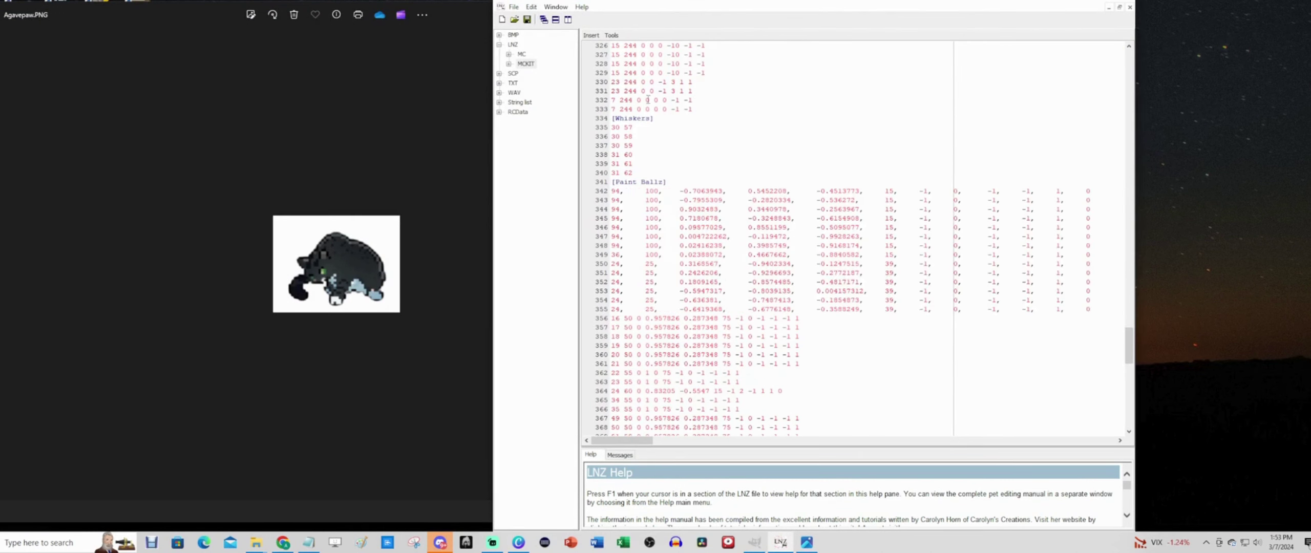
pyautogui.click(528, 21)
pyautogui.click(544, 20)
# Step: Open Agavestar.pet and paste the SomaliP breed text over its Child section
pyautogui.click(514, 20)
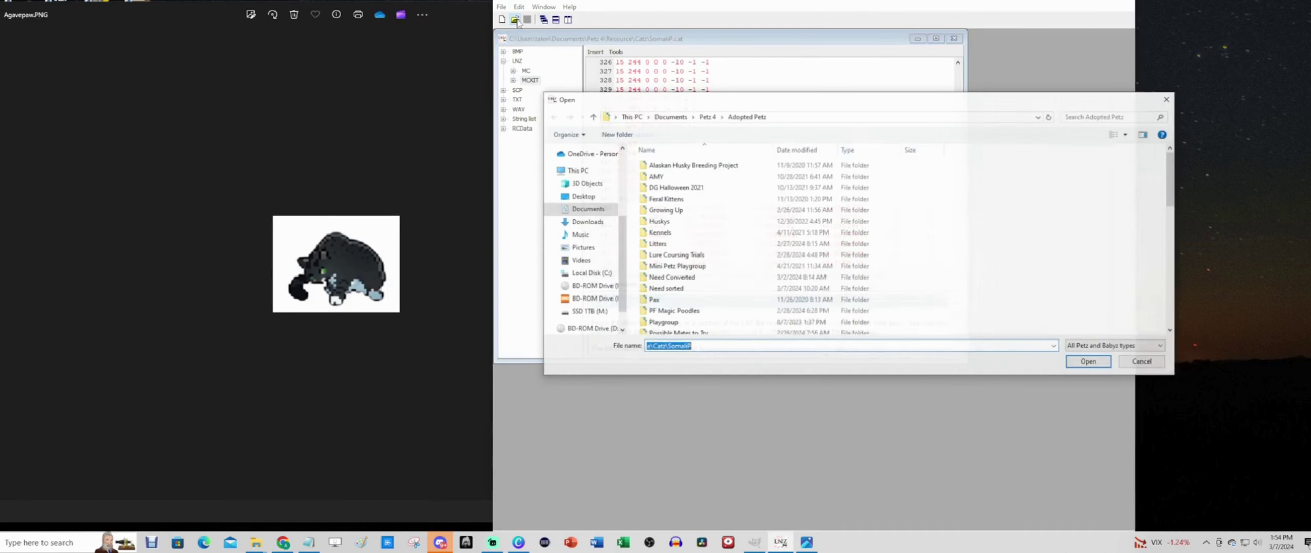
pyautogui.scroll(-5, 701, 287)
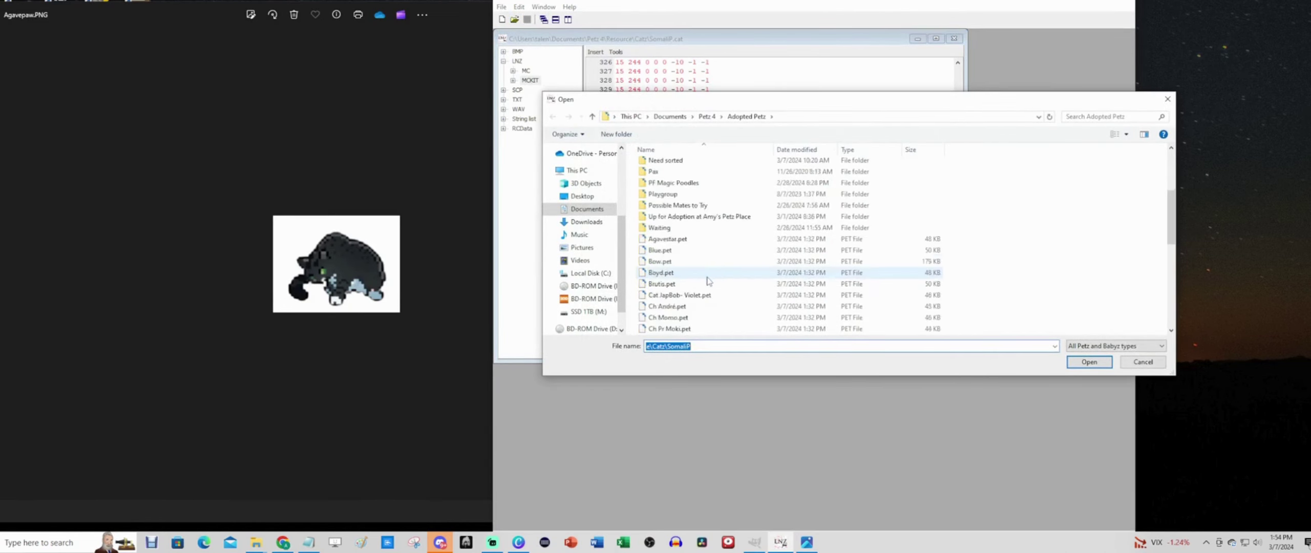
pyautogui.doubleClick(675, 205)
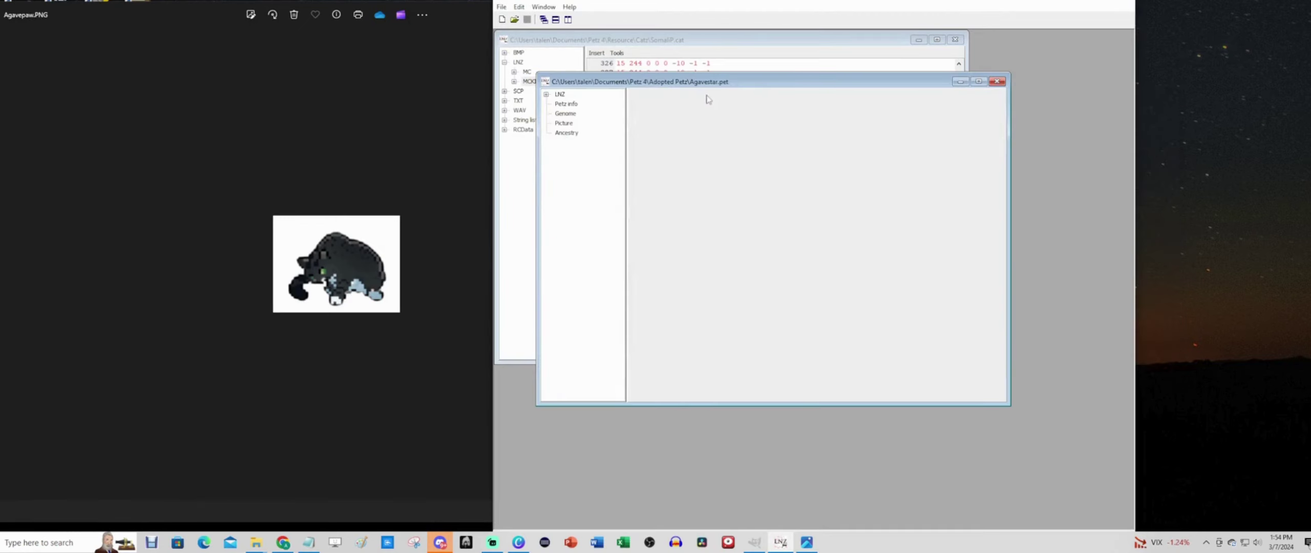
pyautogui.moveTo(707, 83)
pyautogui.mouseDown()
pyautogui.moveTo(727, 114)
pyautogui.moveTo(668, 143)
pyautogui.moveTo(713, 163)
pyautogui.mouseUp()
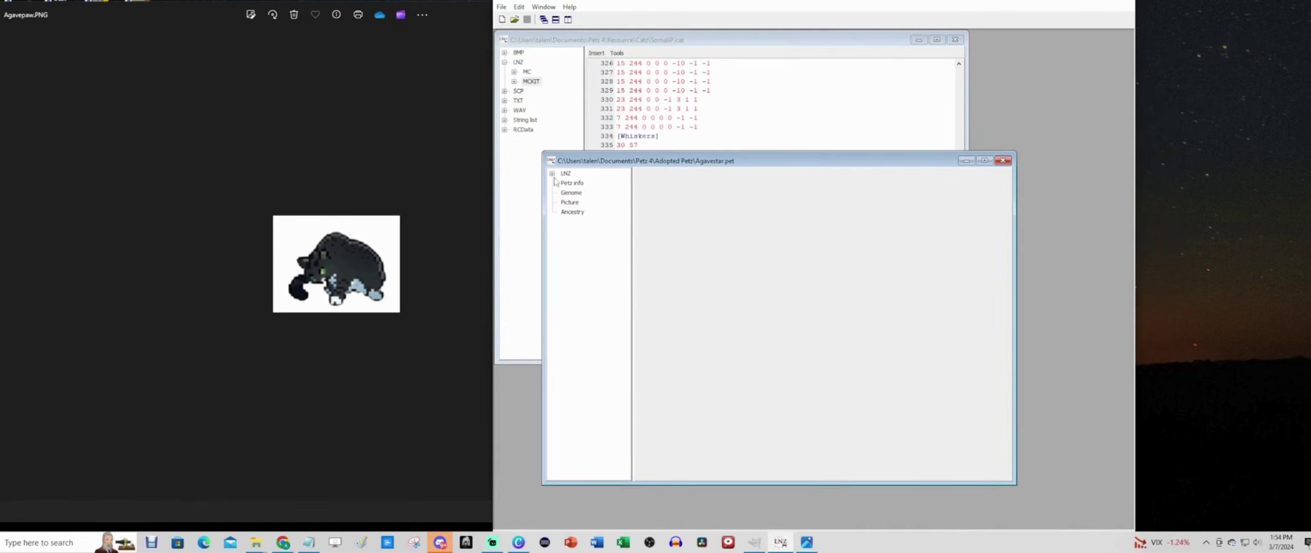
pyautogui.click(792, 100)
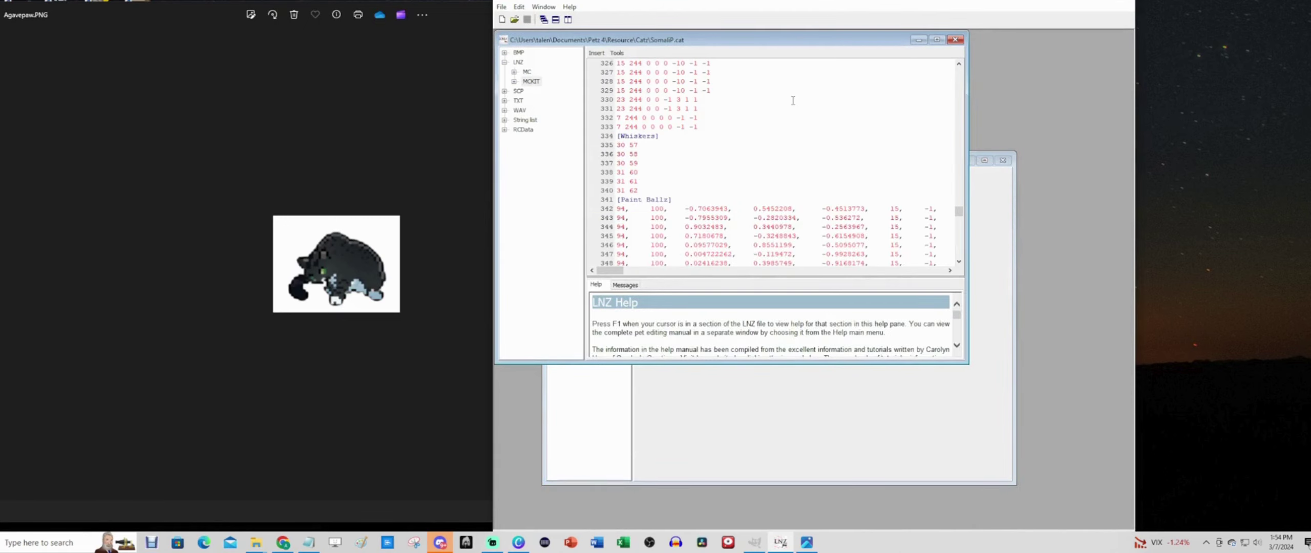
pyautogui.hotkey('ctrl', 'a')
pyautogui.hotkey('ctrl', 'c')
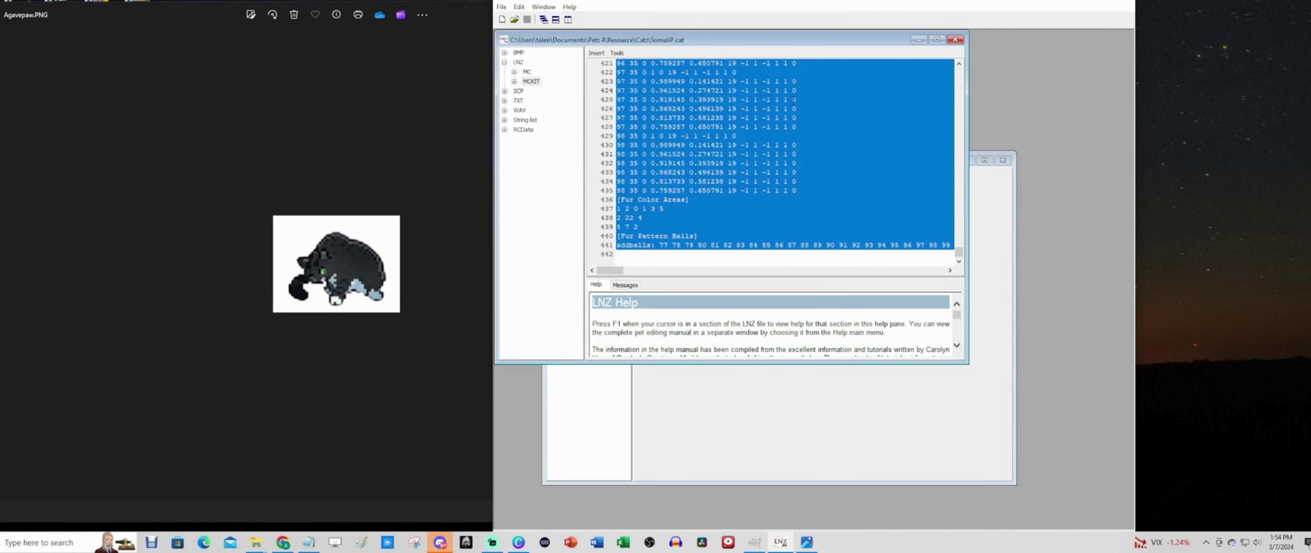
pyautogui.click(987, 201)
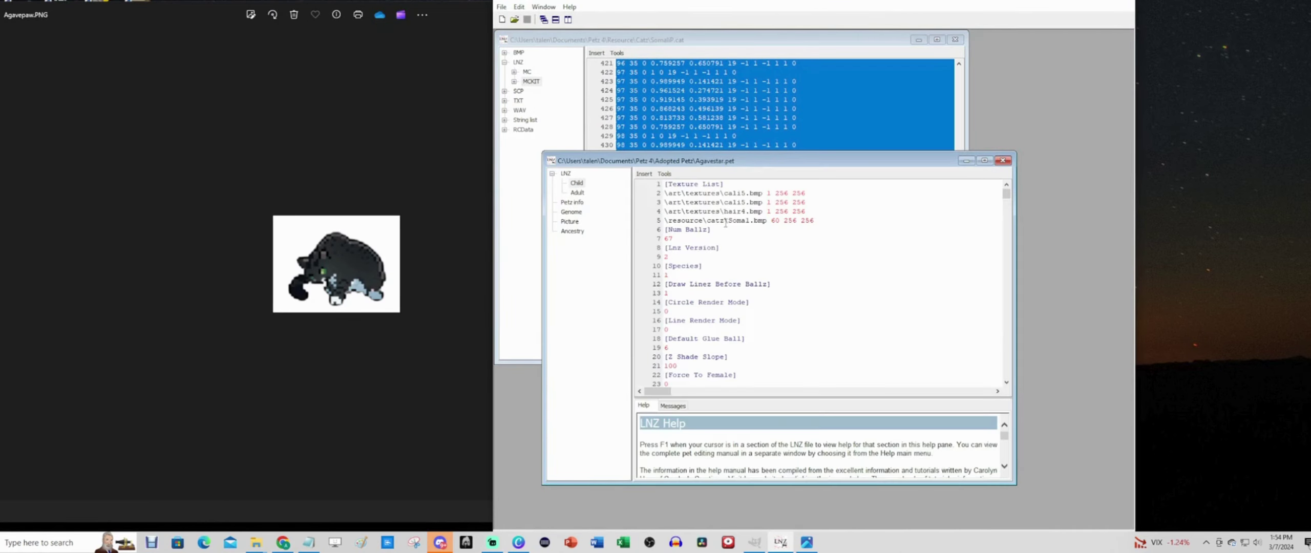
pyautogui.hotkey('ctrl', 'a')
pyautogui.hotkey('ctrl', 'v')
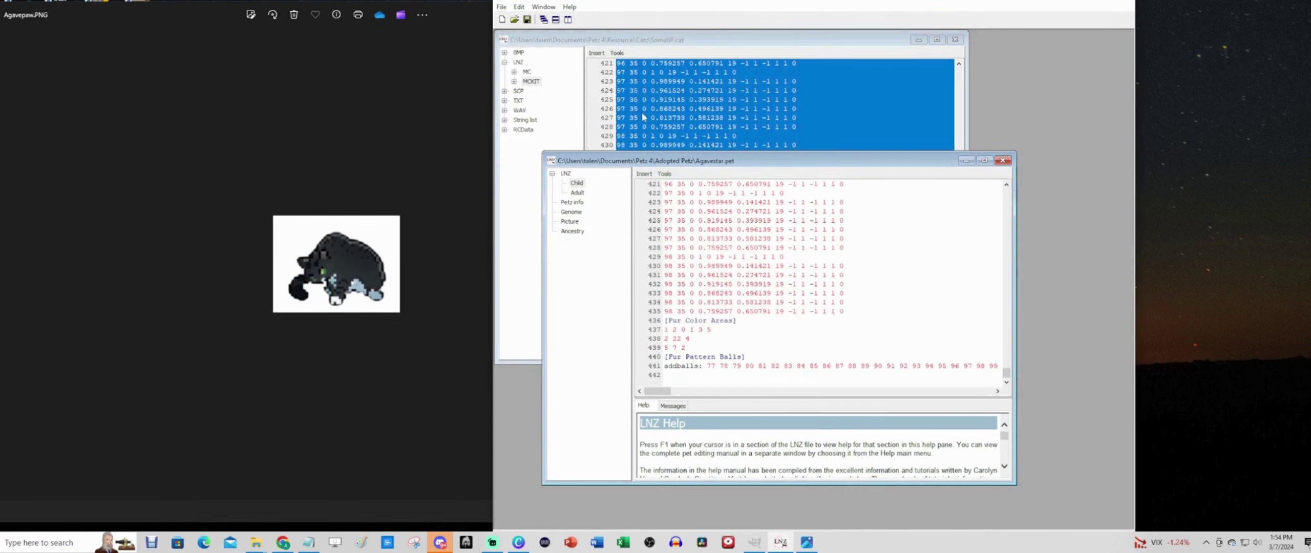
# Step: Copy SomaliP's MC text into Agavestar's Adult section and save the pet file
pyautogui.click(527, 72)
pyautogui.hotkey('ctrl', 'a')
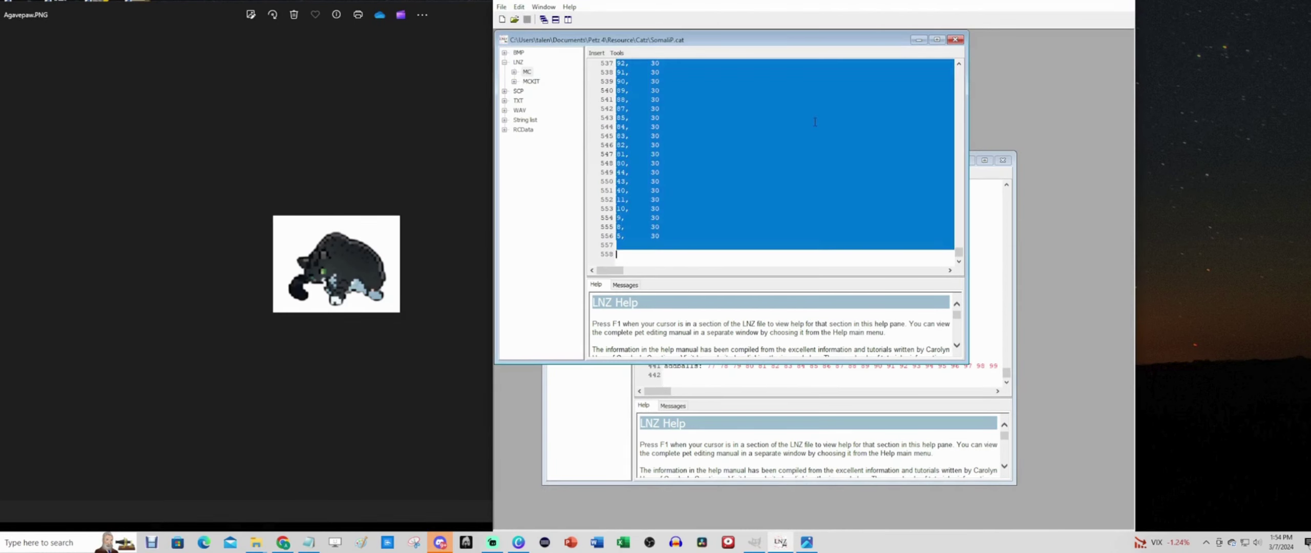
pyautogui.click(983, 231)
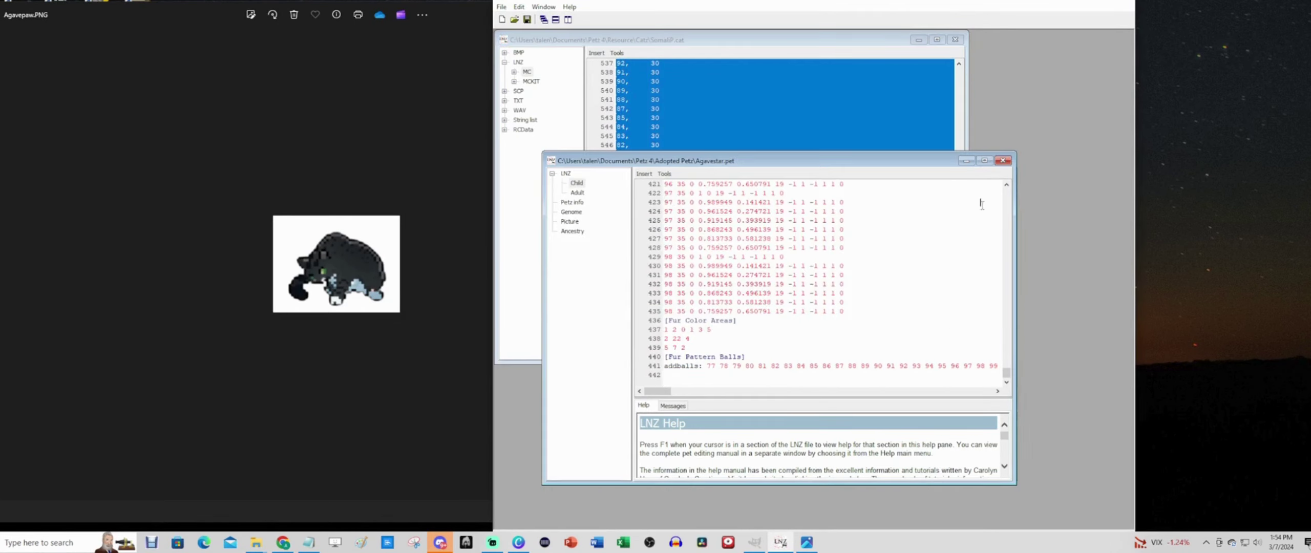
pyautogui.click(577, 193)
pyautogui.hotkey('ctrl', 'a')
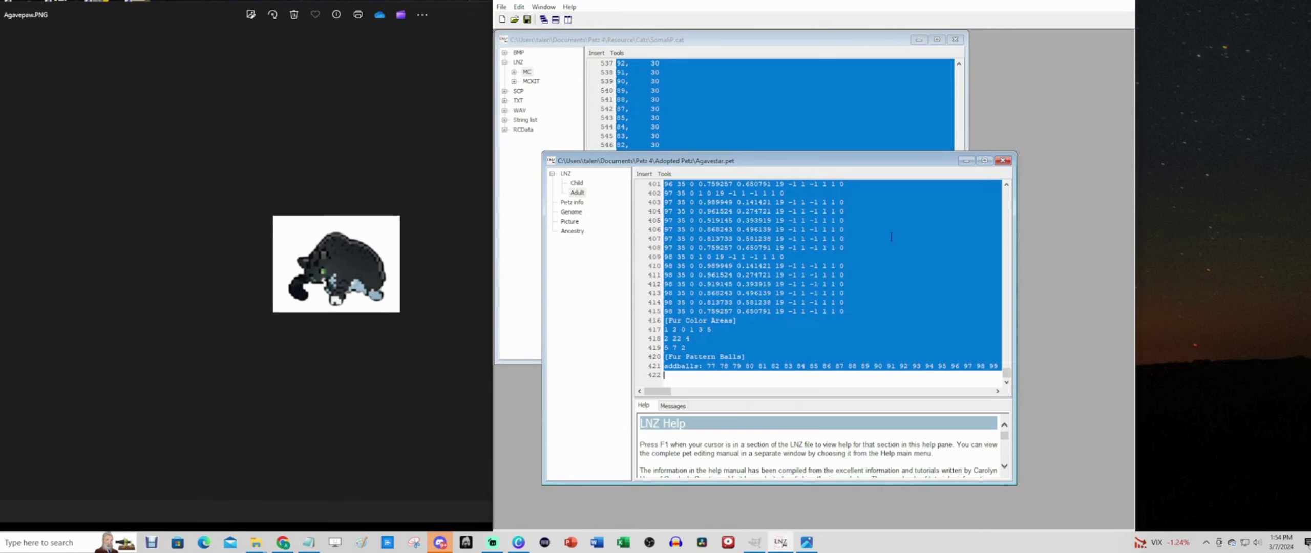
pyautogui.hotkey('ctrl', 'v')
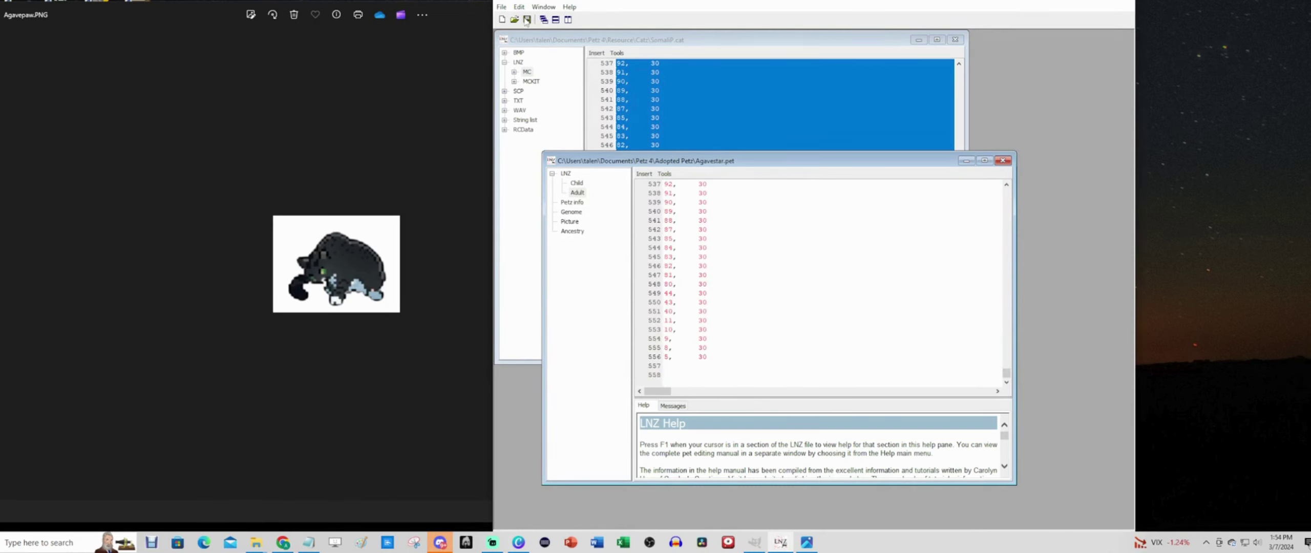
pyautogui.click(527, 20)
# Step: Close LnzPro, bring Agavestar out in Petz 4, and reopen Agavepaw.PNG beside the game
pyautogui.click(1124, 3)
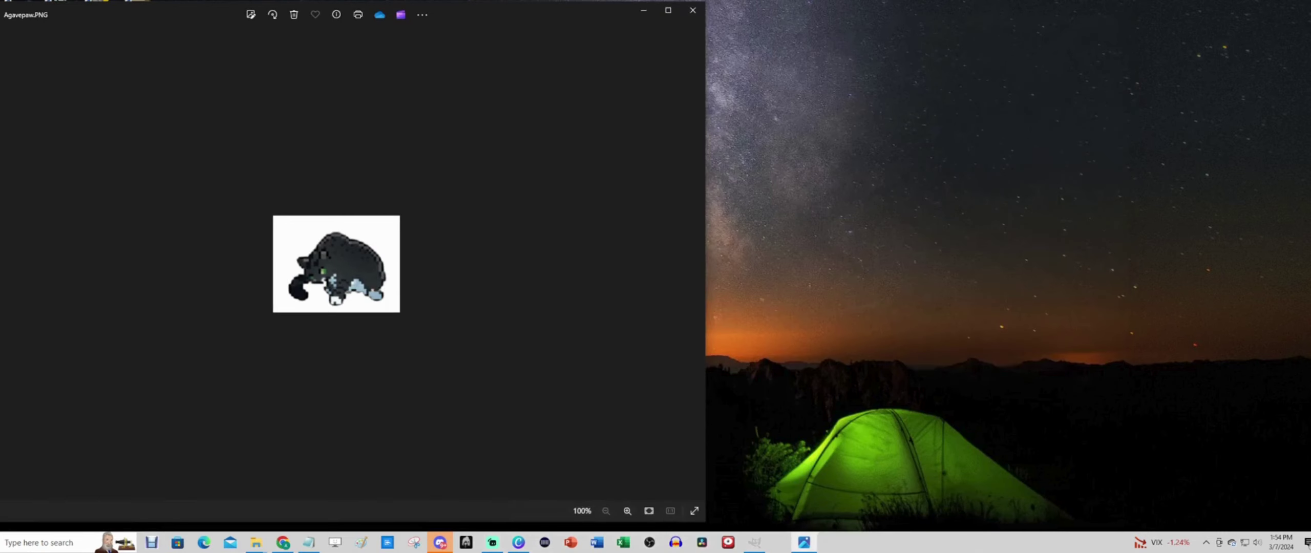
pyautogui.click(642, 11)
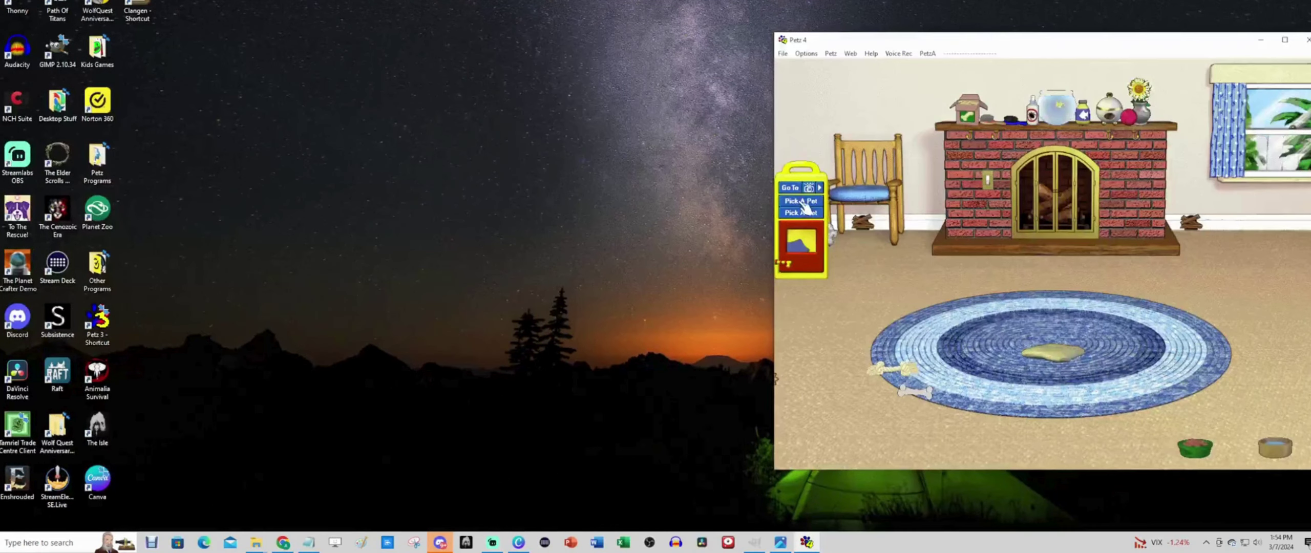
pyautogui.click(804, 201)
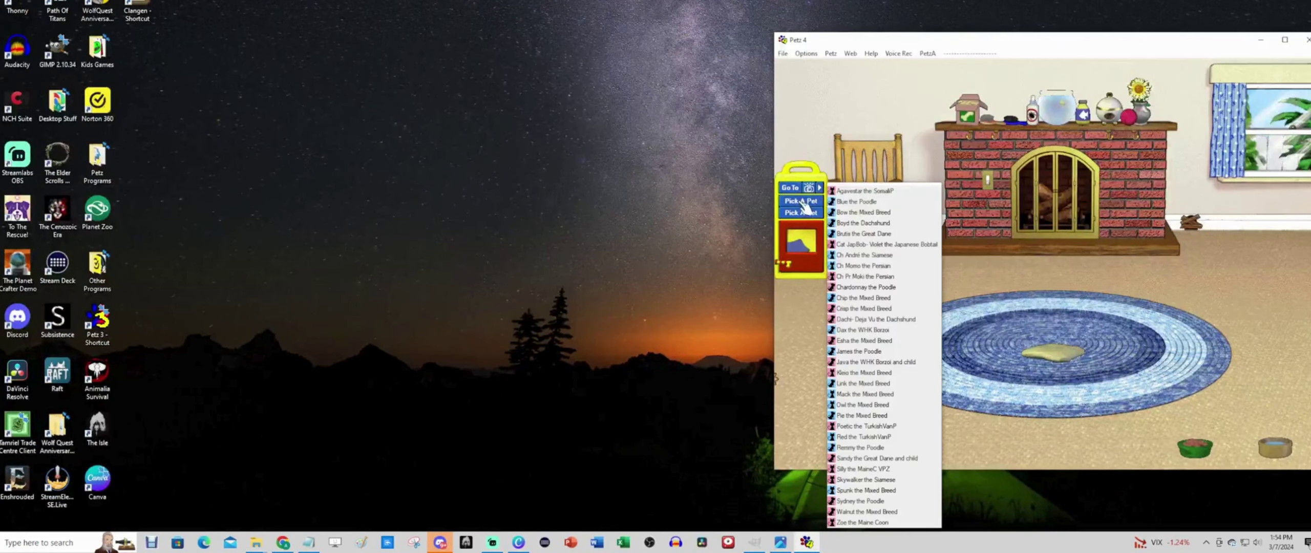
pyautogui.click(869, 186)
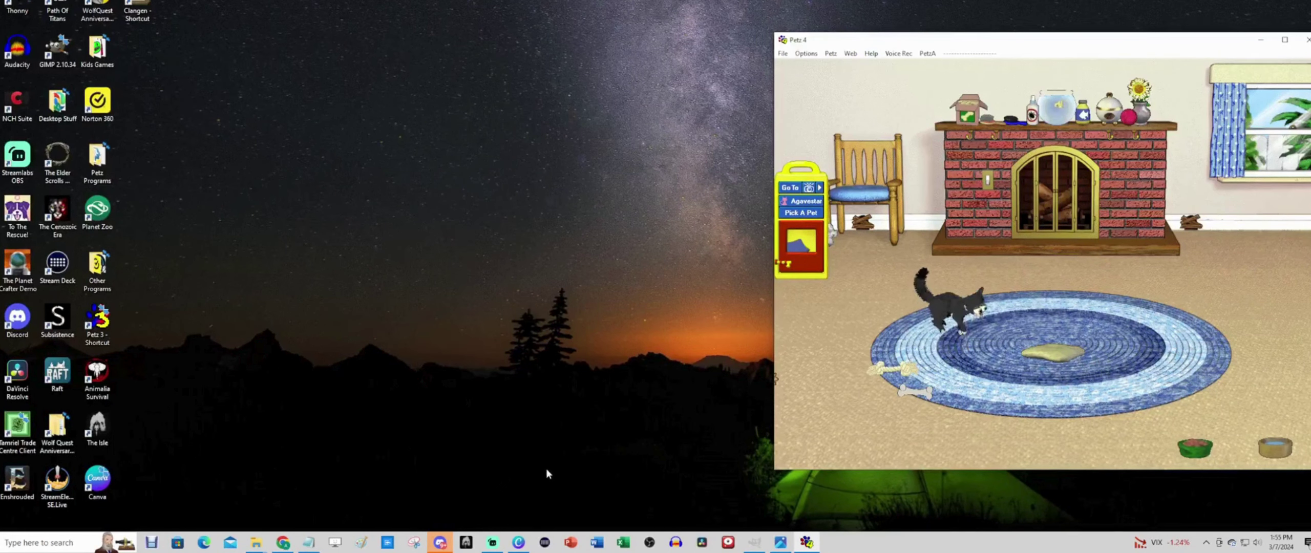
pyautogui.click(781, 538)
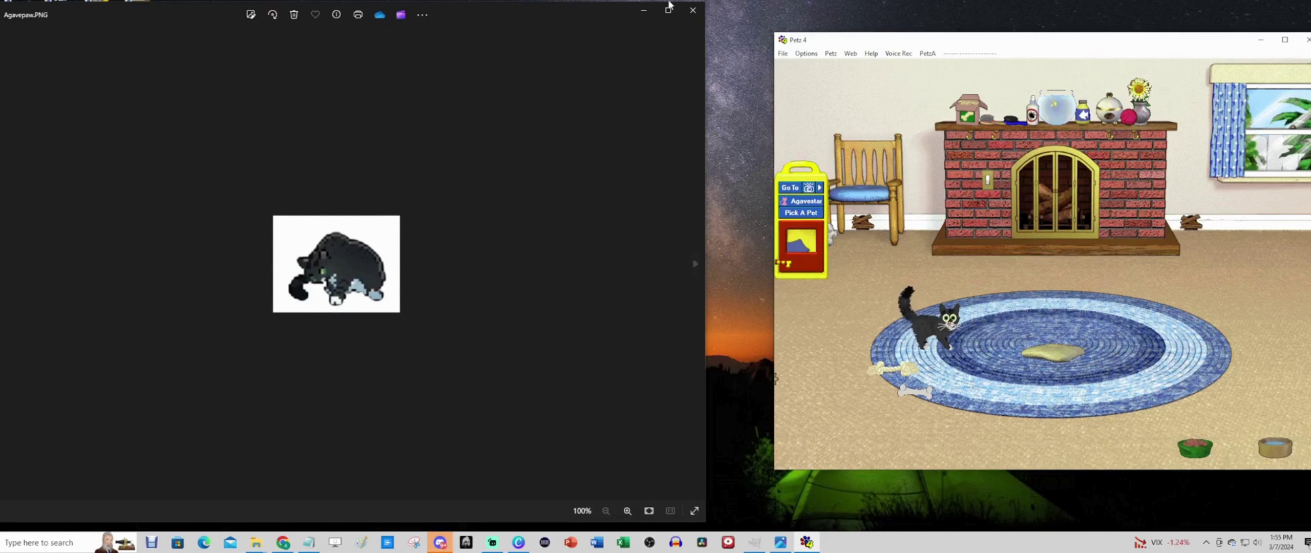
# Step: Close Photos and Petz 4, then launch Pet Workshop from the desktop's Petz Programs folder
pyautogui.click(644, 10)
pyautogui.click(1305, 40)
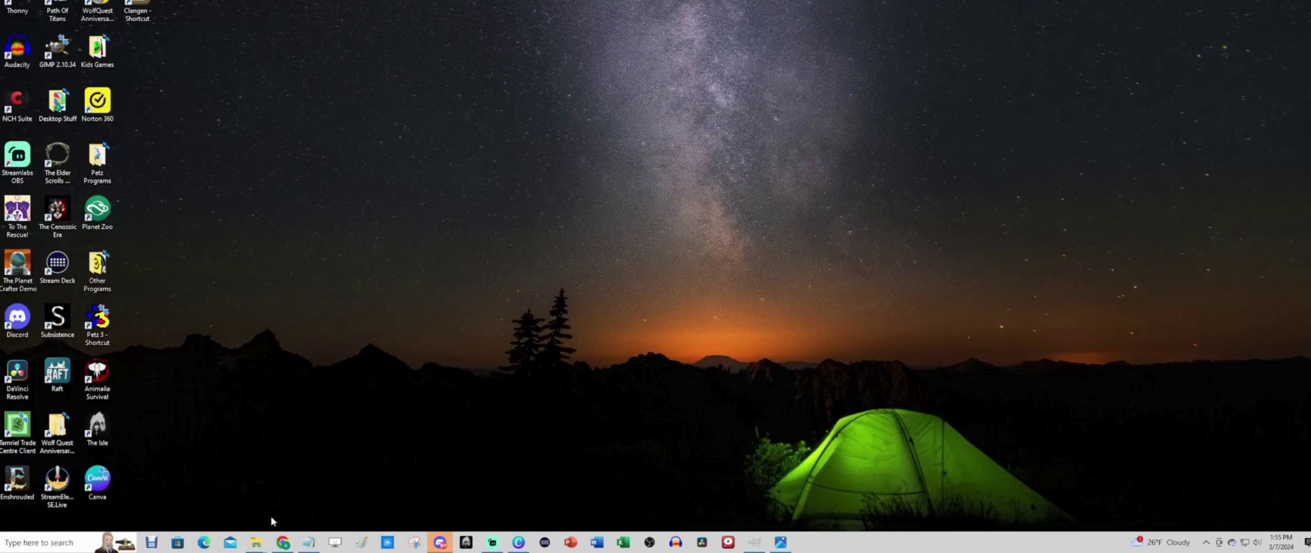
pyautogui.doubleClick(100, 163)
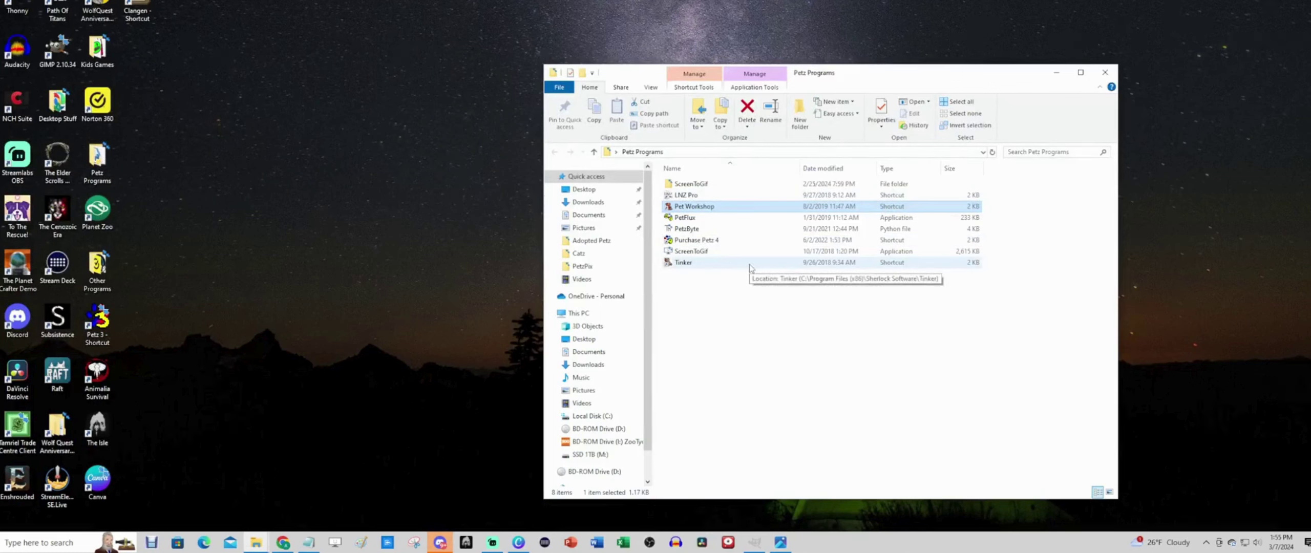
pyautogui.doubleClick(689, 206)
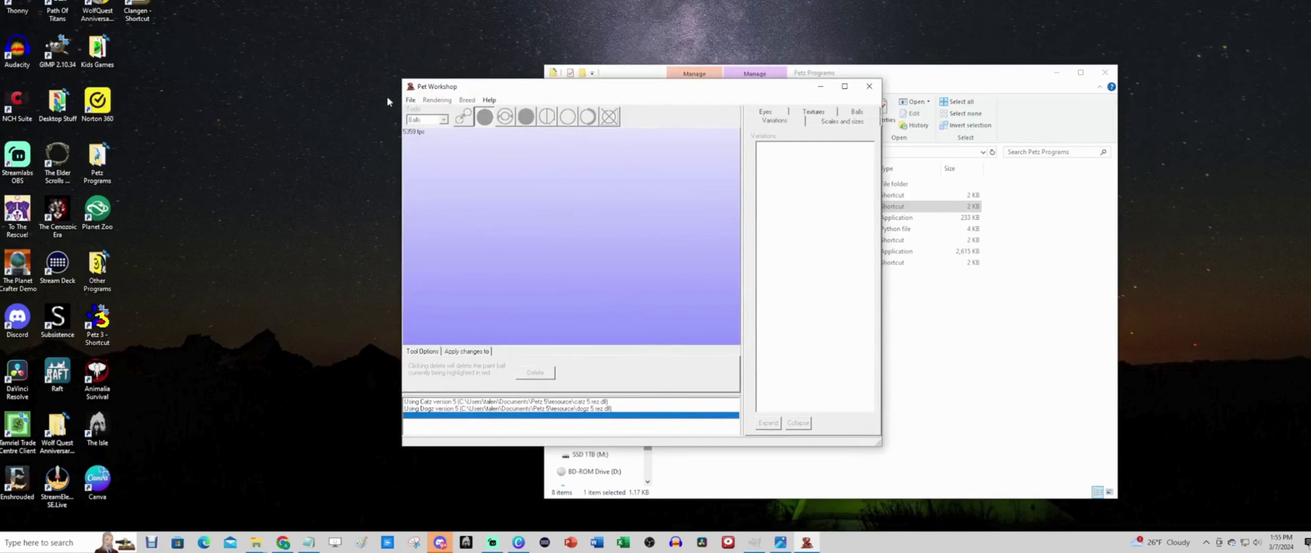
# Step: Reopen SomaliP.cat from the recent files list and set the paint colour to 28
pyautogui.click(410, 100)
pyautogui.moveTo(444, 122)
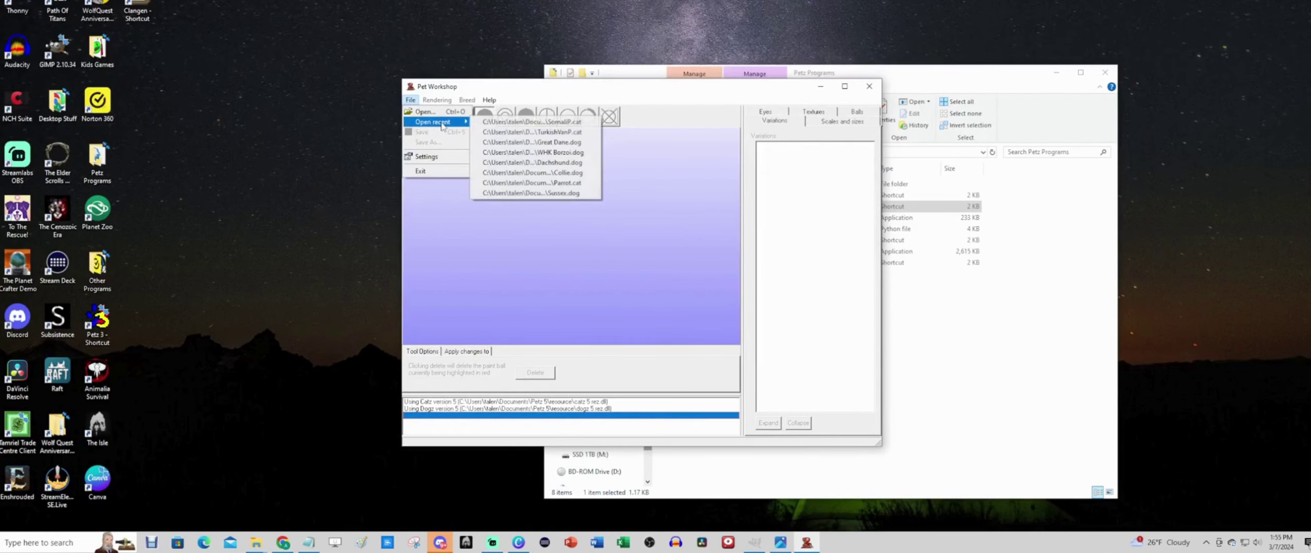
pyautogui.click(533, 126)
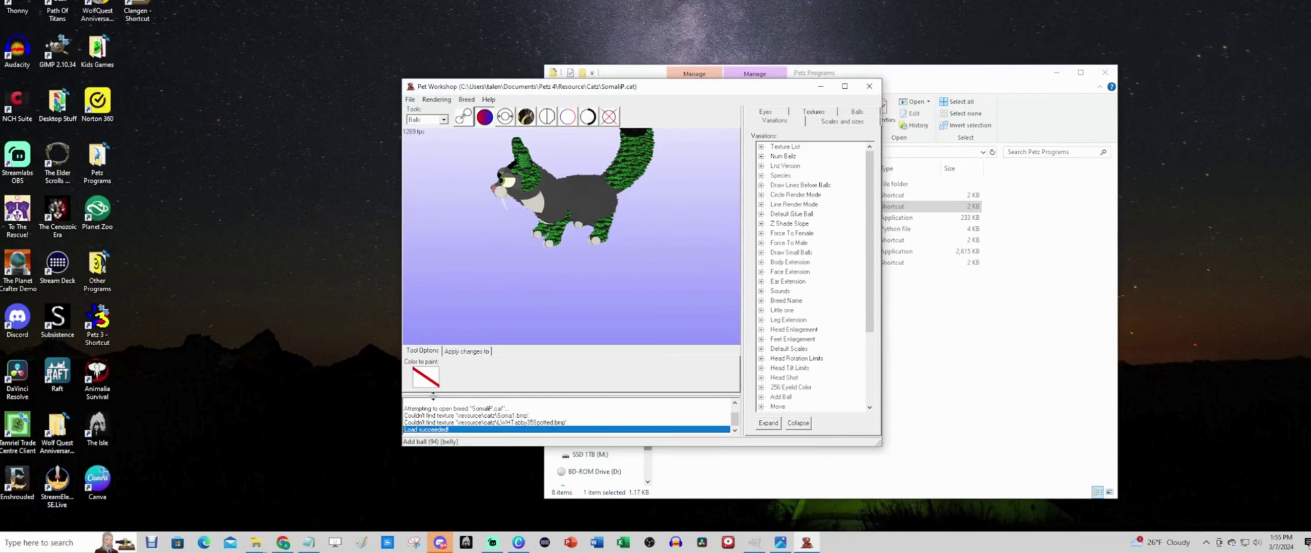
pyautogui.click(430, 380)
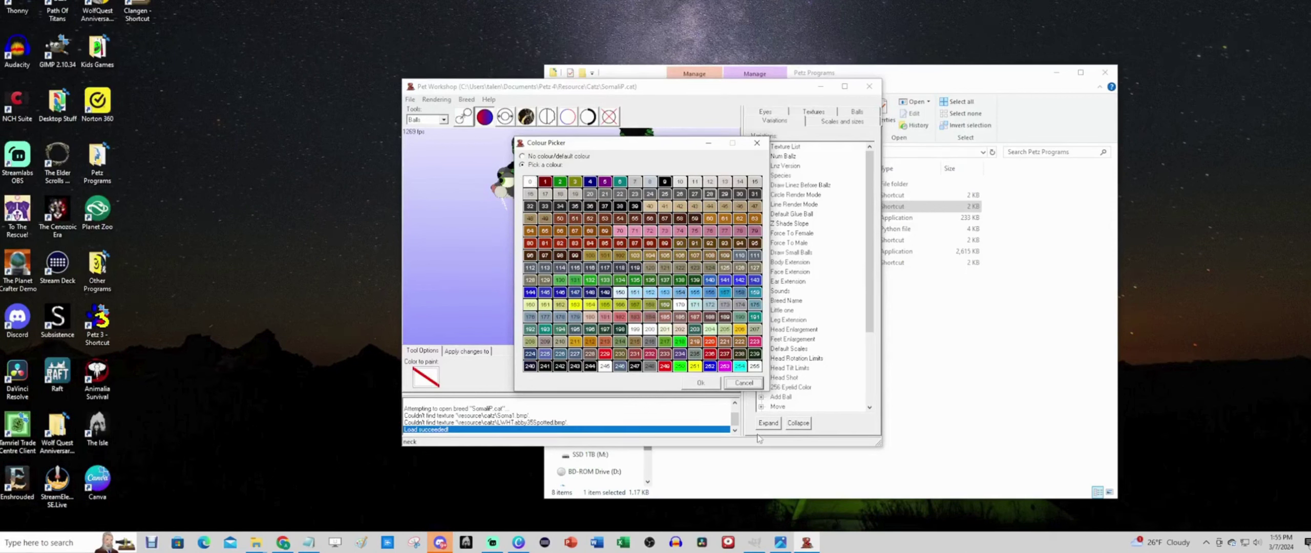
pyautogui.click(701, 383)
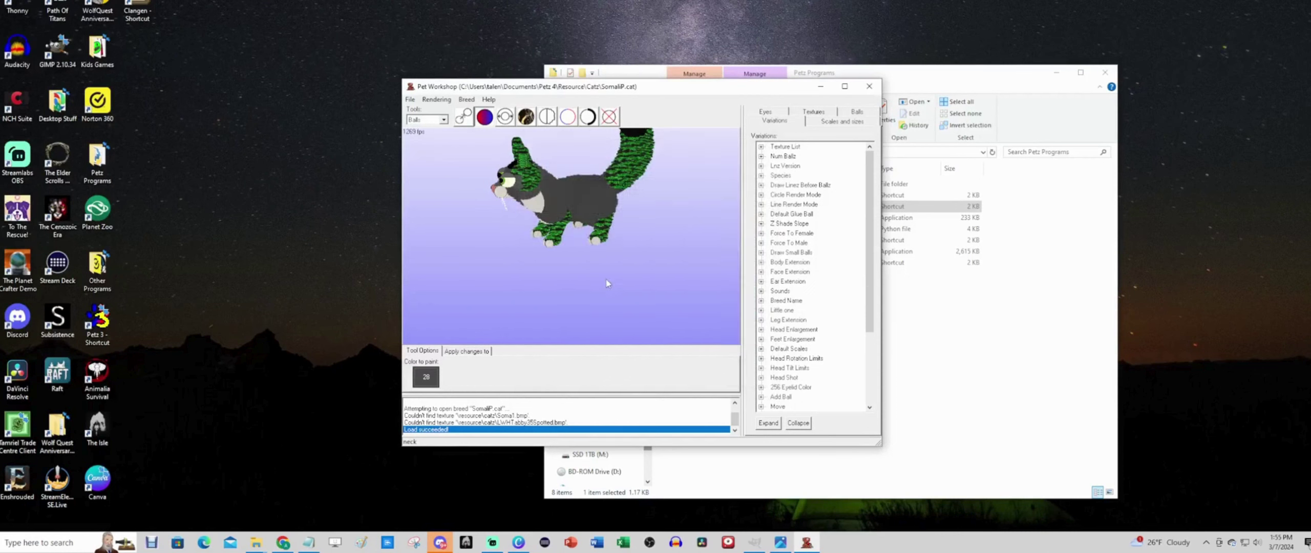
# Step: Select the cat's body balls from ankleL through cheekL, plus knuckles, neck, shoulders, snout, soles, tail1–2 and wrists
pyautogui.click(858, 113)
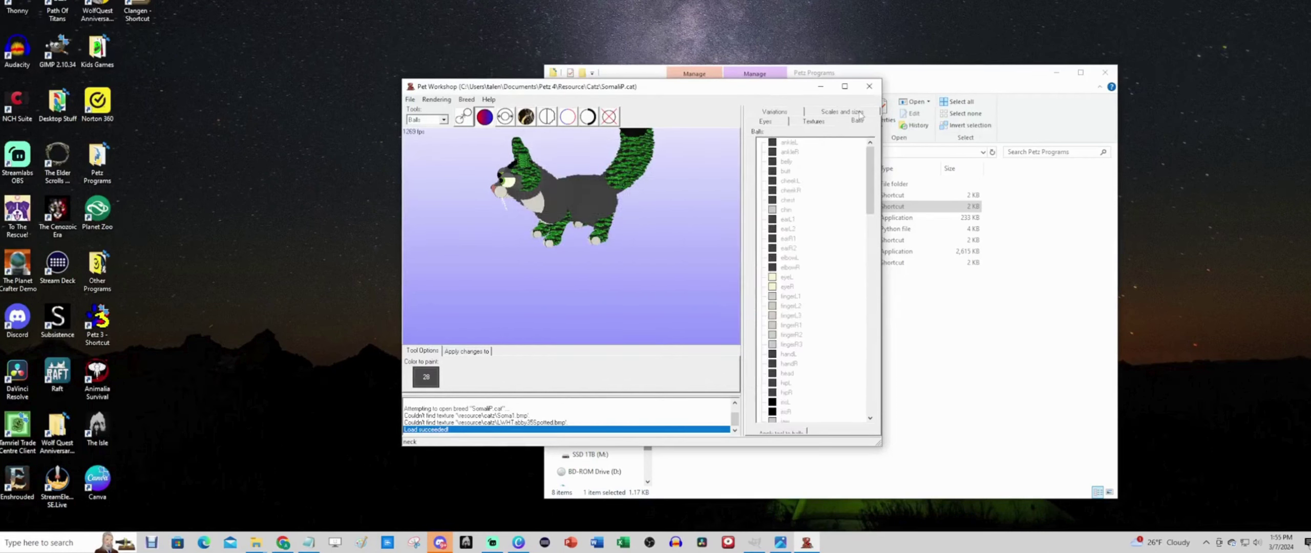
pyautogui.click(793, 143)
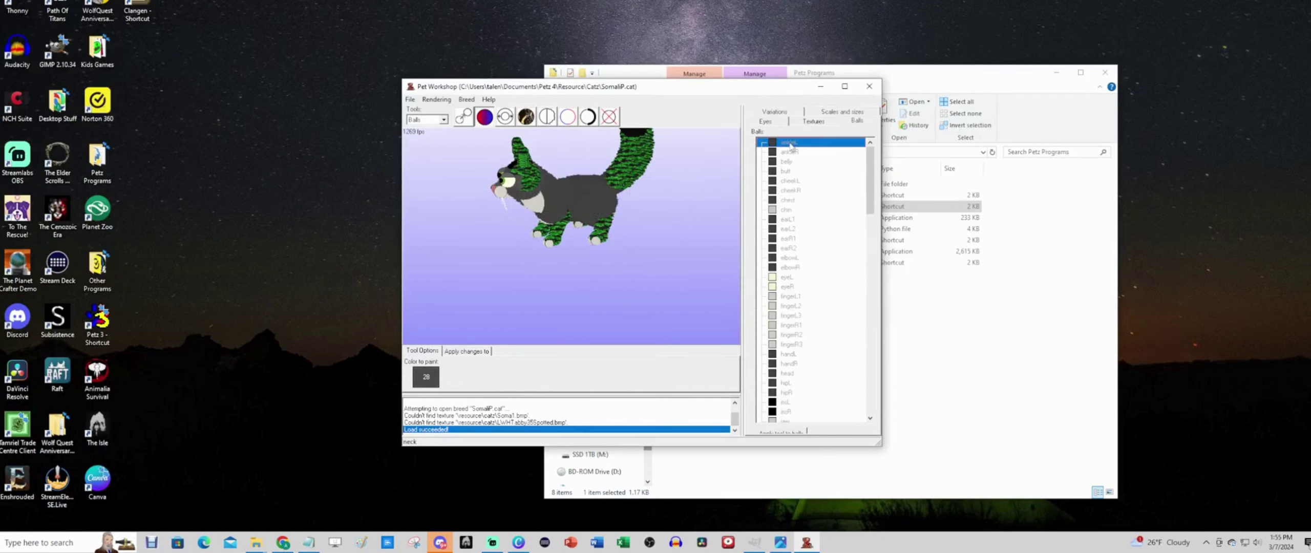
pyautogui.moveTo(803, 157); pyautogui.dragTo(798, 281)
pyautogui.scroll(-4, 818, 293)
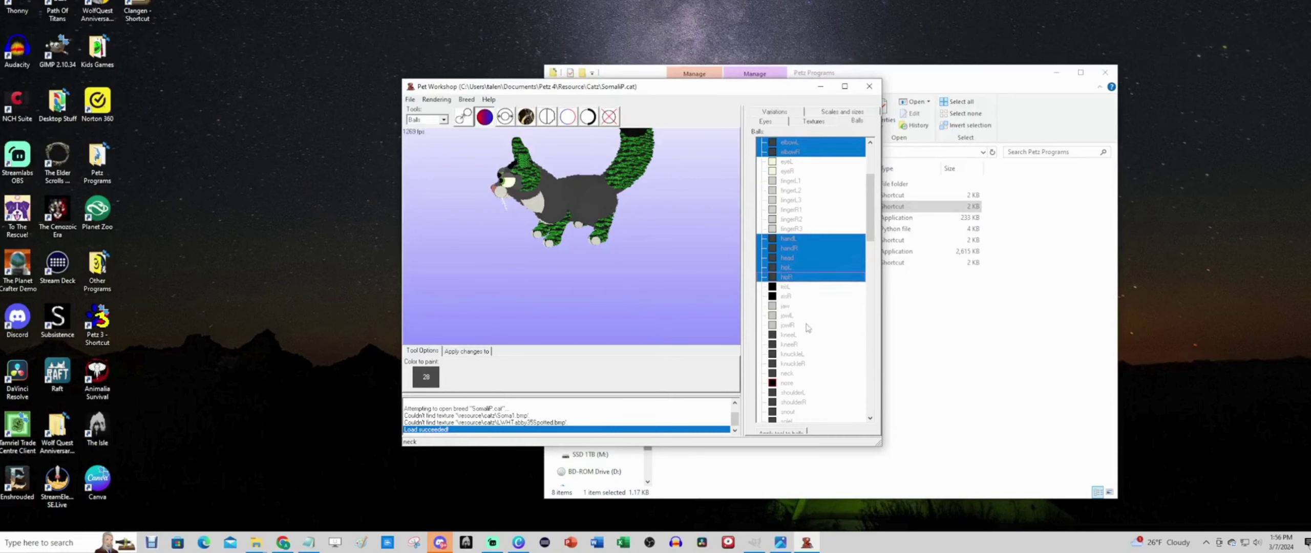
pyautogui.scroll(-4, 808, 302)
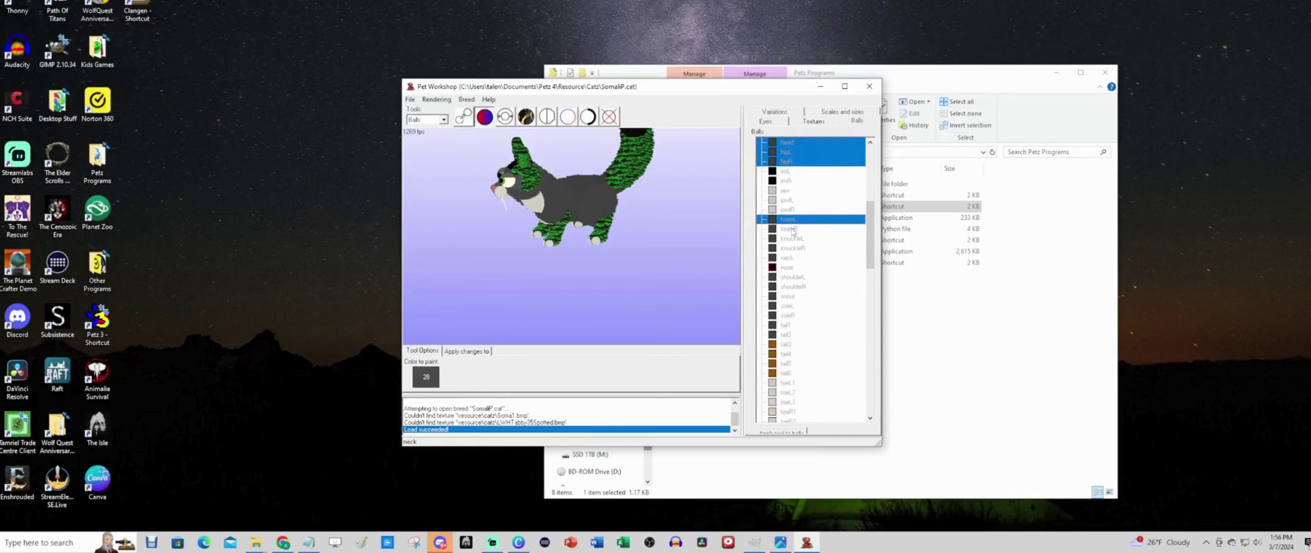
pyautogui.keyDown('ctrl'); pyautogui.click(793, 239); pyautogui.keyUp('ctrl')
pyautogui.keyDown('ctrl'); pyautogui.click(795, 248); pyautogui.keyUp('ctrl')
pyautogui.keyDown('ctrl'); pyautogui.click(800, 257); pyautogui.keyUp('ctrl')
pyautogui.keyDown('ctrl'); pyautogui.click(807, 277); pyautogui.keyUp('ctrl')
pyautogui.keyDown('ctrl'); pyautogui.click(805, 287); pyautogui.keyUp('ctrl')
pyautogui.keyDown('ctrl'); pyautogui.click(803, 296); pyautogui.keyUp('ctrl')
pyautogui.keyDown('ctrl'); pyautogui.click(801, 306); pyautogui.keyUp('ctrl')
pyautogui.keyDown('ctrl'); pyautogui.click(798, 316); pyautogui.keyUp('ctrl')
pyautogui.keyDown('ctrl'); pyautogui.click(795, 326); pyautogui.keyUp('ctrl')
pyautogui.keyDown('ctrl'); pyautogui.click(796, 334); pyautogui.keyUp('ctrl')
pyautogui.moveTo(869, 250); pyautogui.dragTo(865, 333)
pyautogui.keyDown('ctrl'); pyautogui.click(789, 167); pyautogui.keyUp('ctrl')
pyautogui.keyDown('ctrl'); pyautogui.click(793, 176); pyautogui.keyUp('ctrl')
# Step: Add balls 80 through 112 except 99 and 100, then paint all selected balls colour 28
pyautogui.scroll(-4, 843, 213)
pyautogui.moveTo(843, 213)
pyautogui.mouseDown()
pyautogui.moveTo(815, 410)
pyautogui.moveTo(799, 423)
pyautogui.mouseUp()
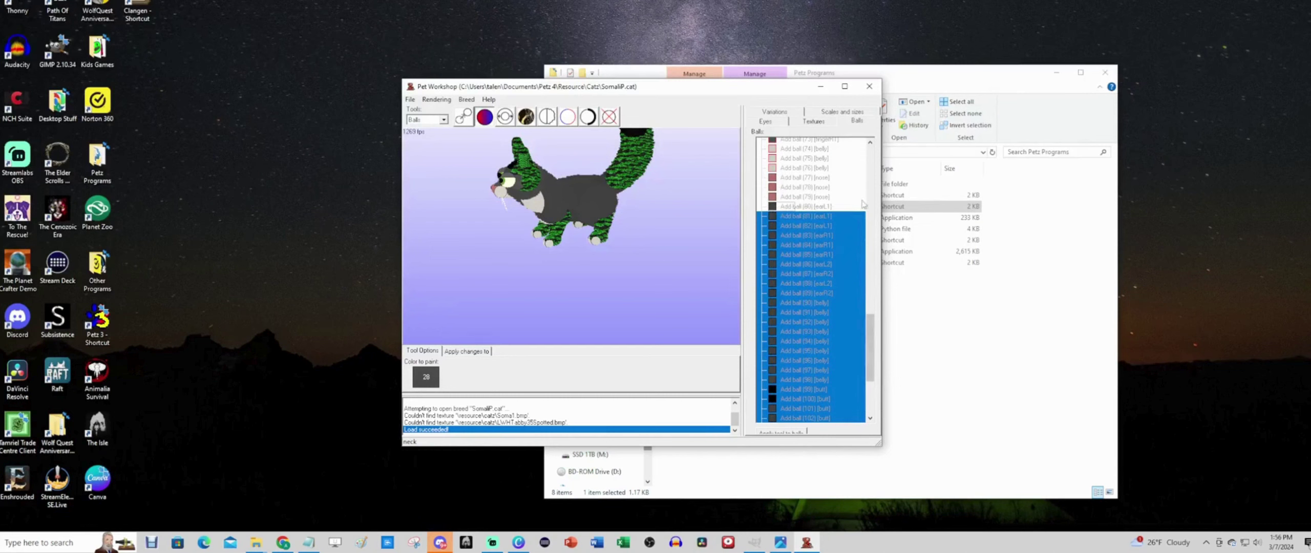
pyautogui.keyDown('ctrl'); pyautogui.click(831, 207); pyautogui.keyUp('ctrl')
pyautogui.scroll(-5, 827, 272)
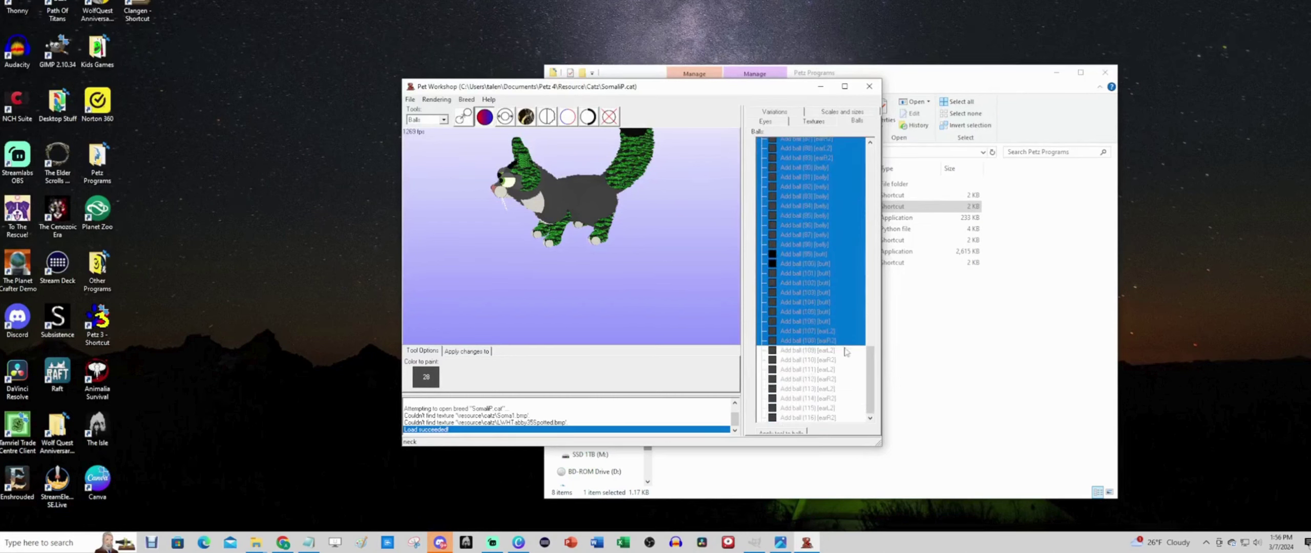
pyautogui.moveTo(832, 355); pyautogui.dragTo(826, 424)
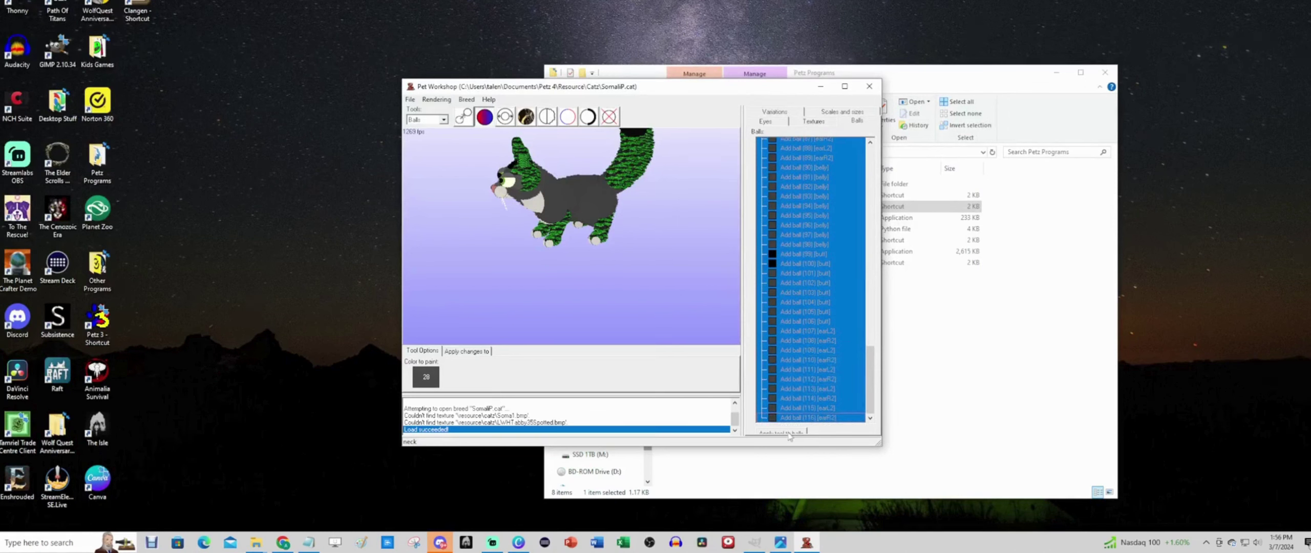
pyautogui.keyDown('ctrl'); pyautogui.click(808, 254); pyautogui.keyUp('ctrl')
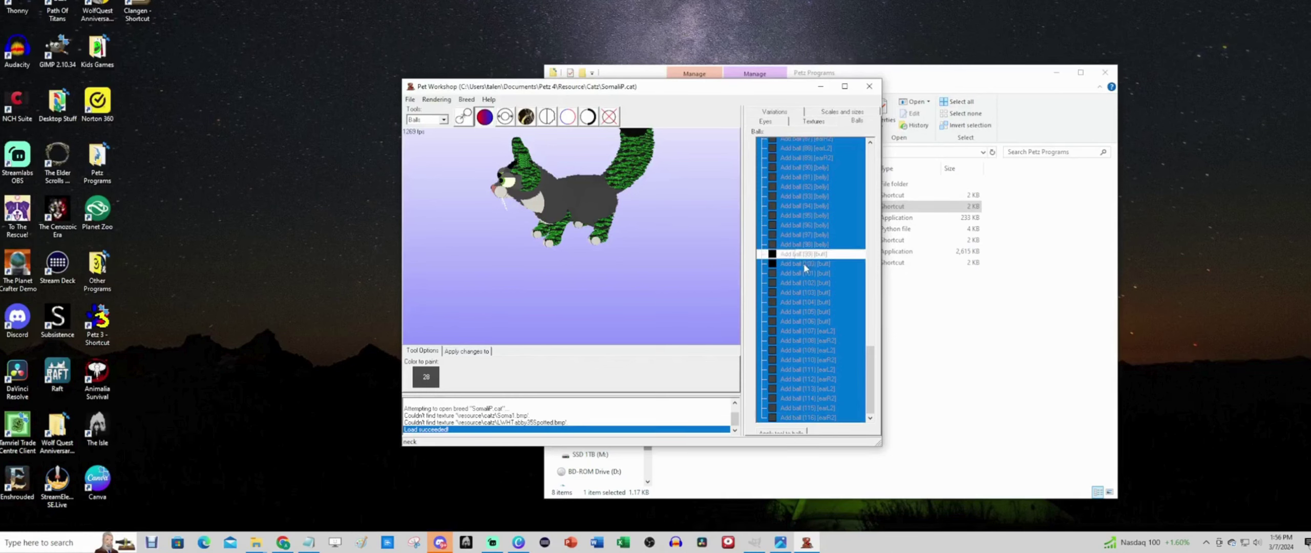
pyautogui.keyDown('ctrl'); pyautogui.click(808, 264); pyautogui.keyUp('ctrl')
pyautogui.click(794, 432)
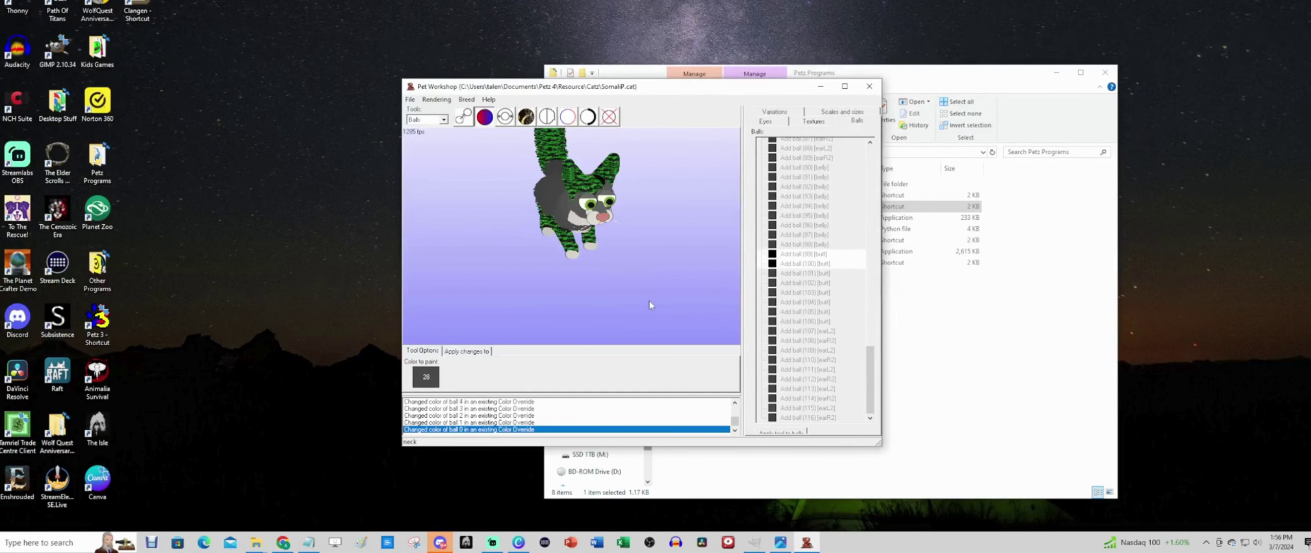
# Step: Set the cat's eyelid colour to 28
pyautogui.click(771, 123)
pyautogui.click(775, 181)
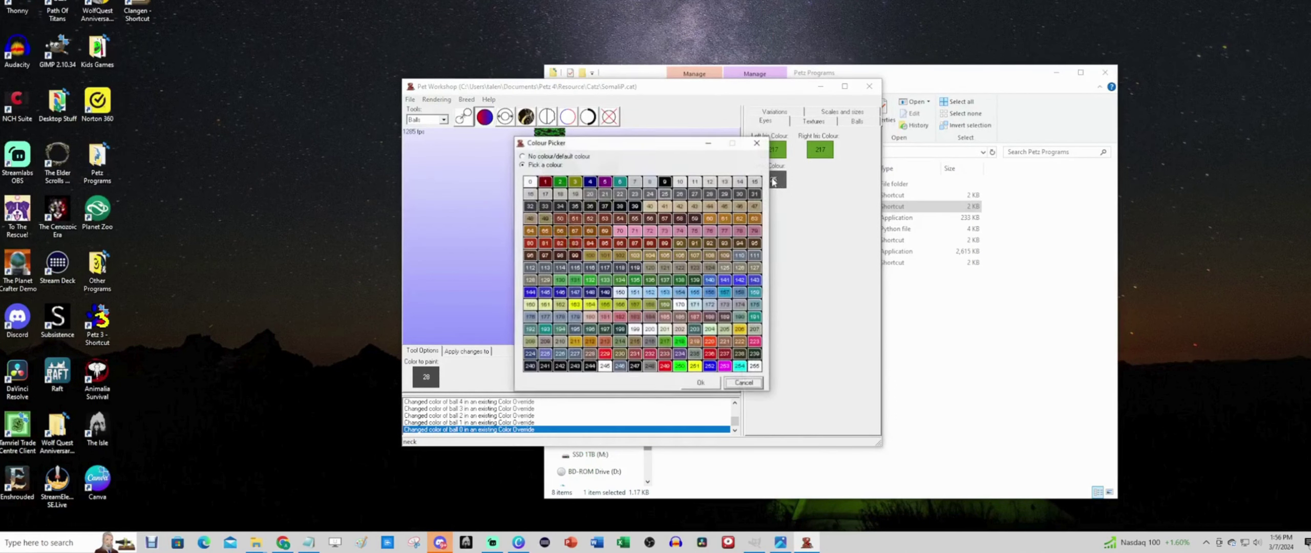
pyautogui.click(712, 195)
pyautogui.click(715, 383)
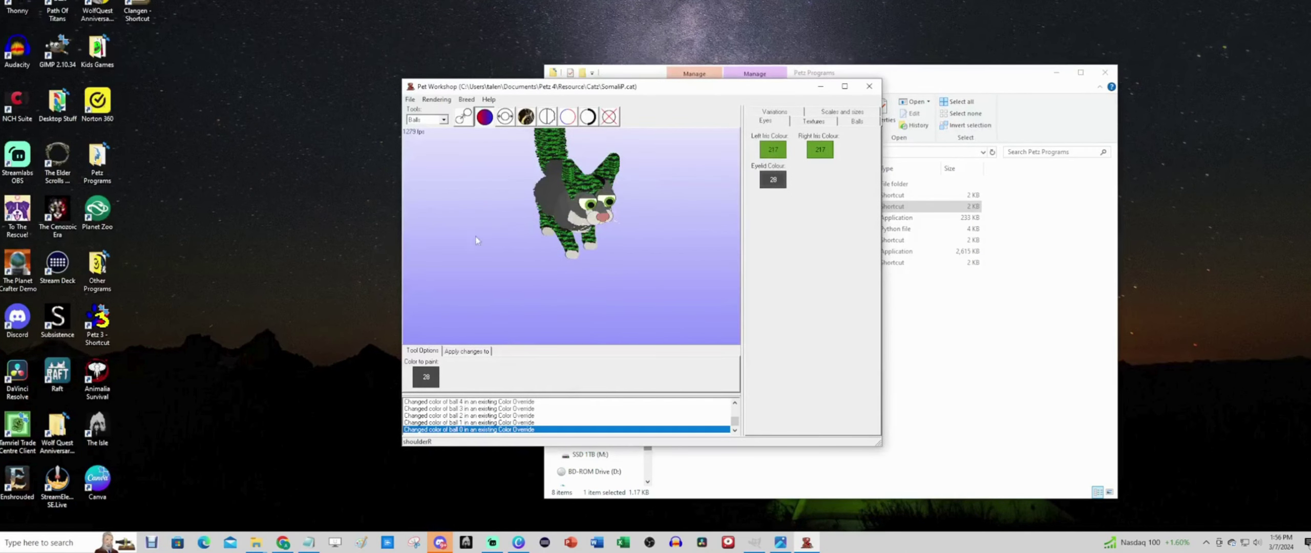
# Step: Save the edited SomaliP.cat and close Pet Workshop
pyautogui.click(410, 99)
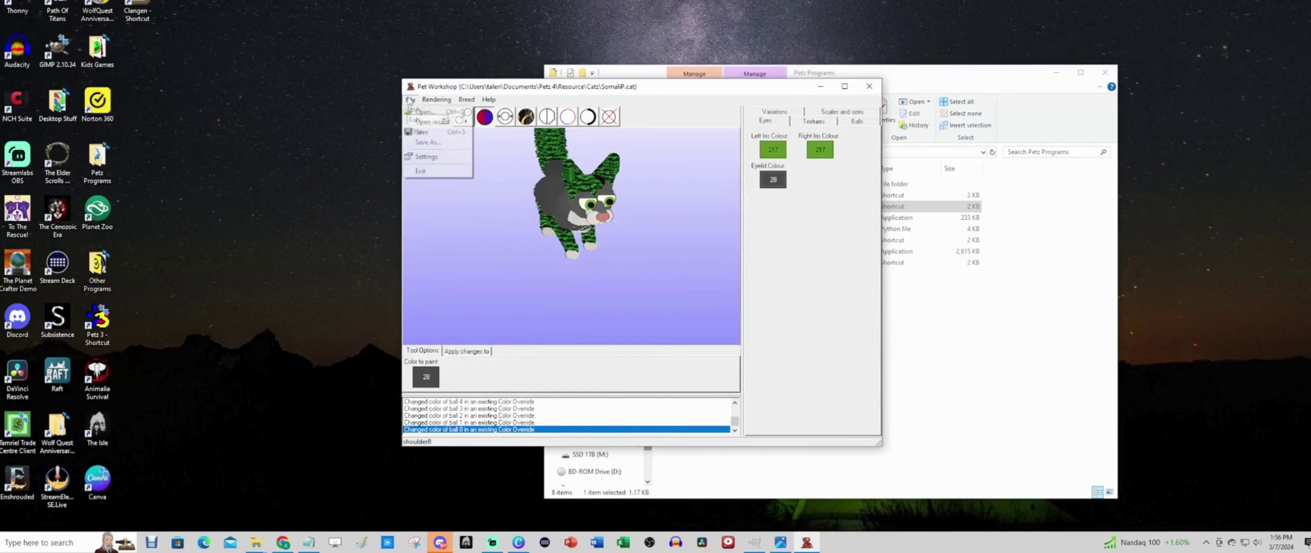
pyautogui.click(425, 133)
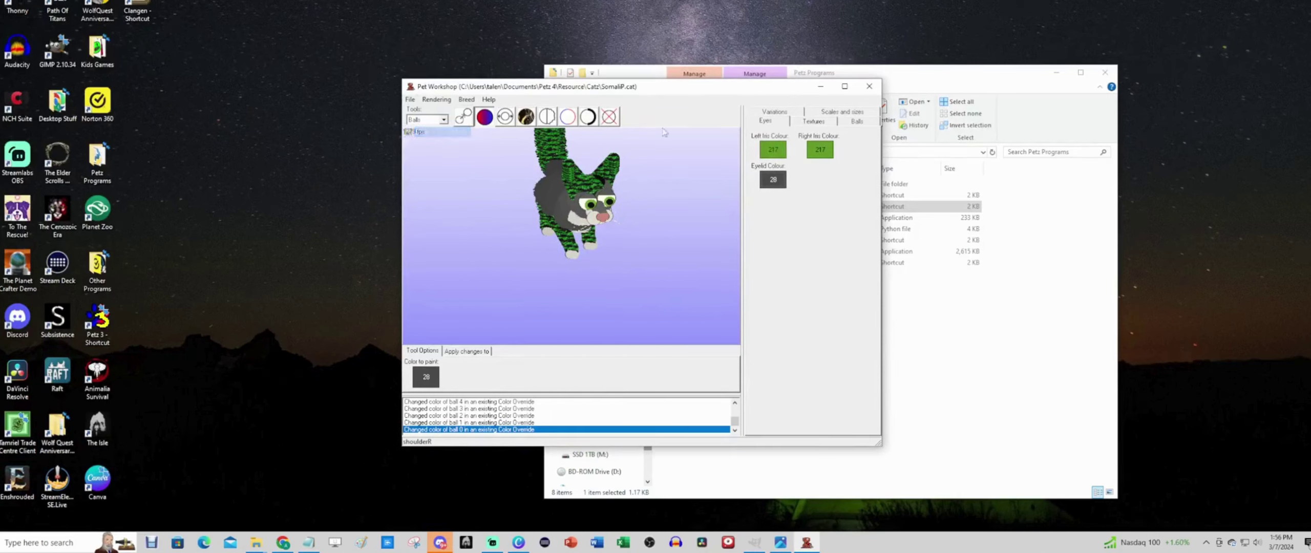
pyautogui.click(869, 89)
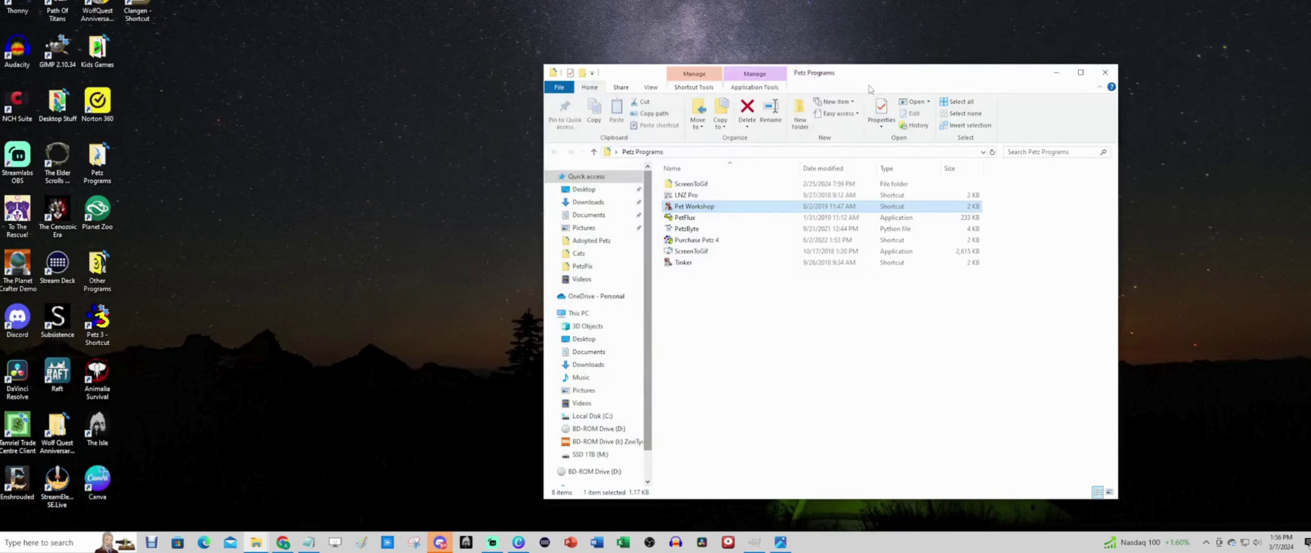
# Step: Launch LNZ Pro and open Agavestar.pet from Adopted Petz
pyautogui.doubleClick(698, 197)
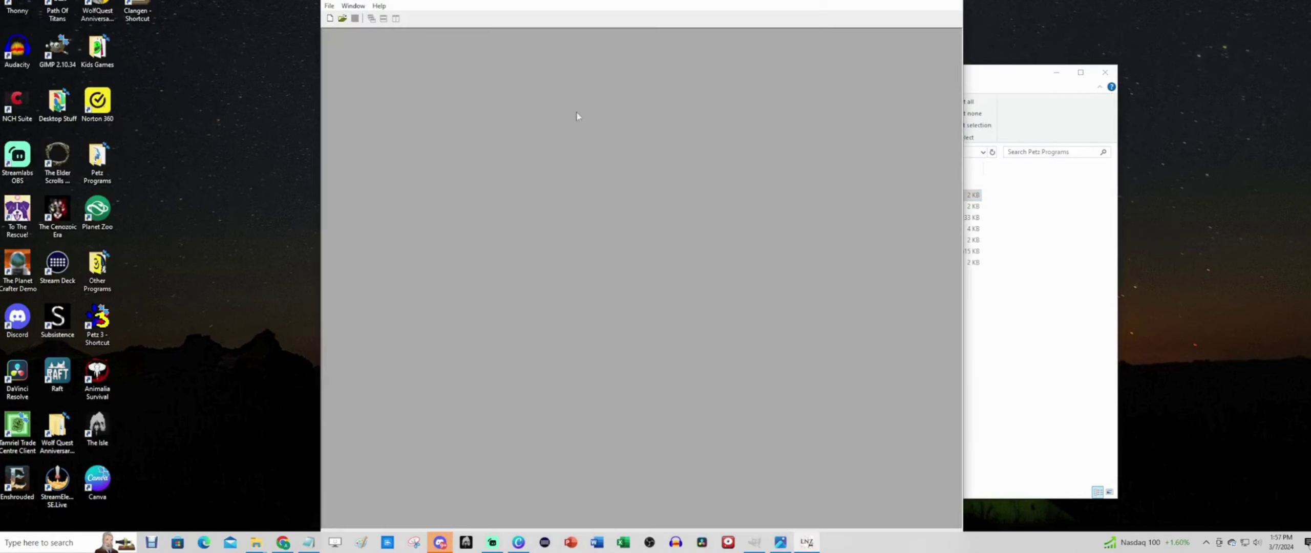
pyautogui.click(342, 19)
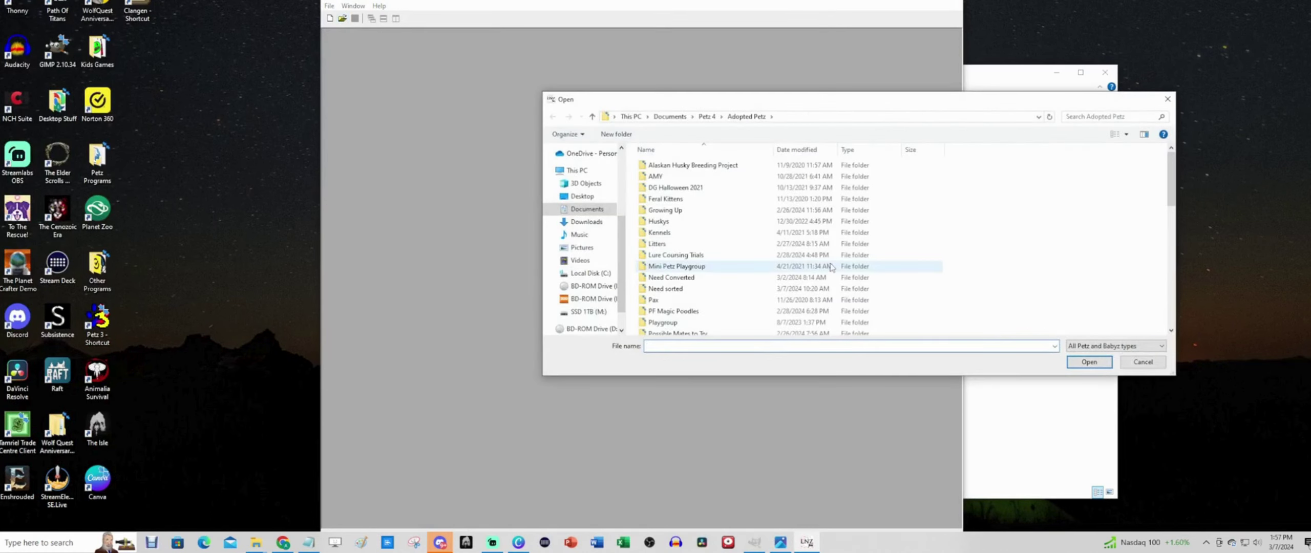
pyautogui.scroll(-5, 756, 261)
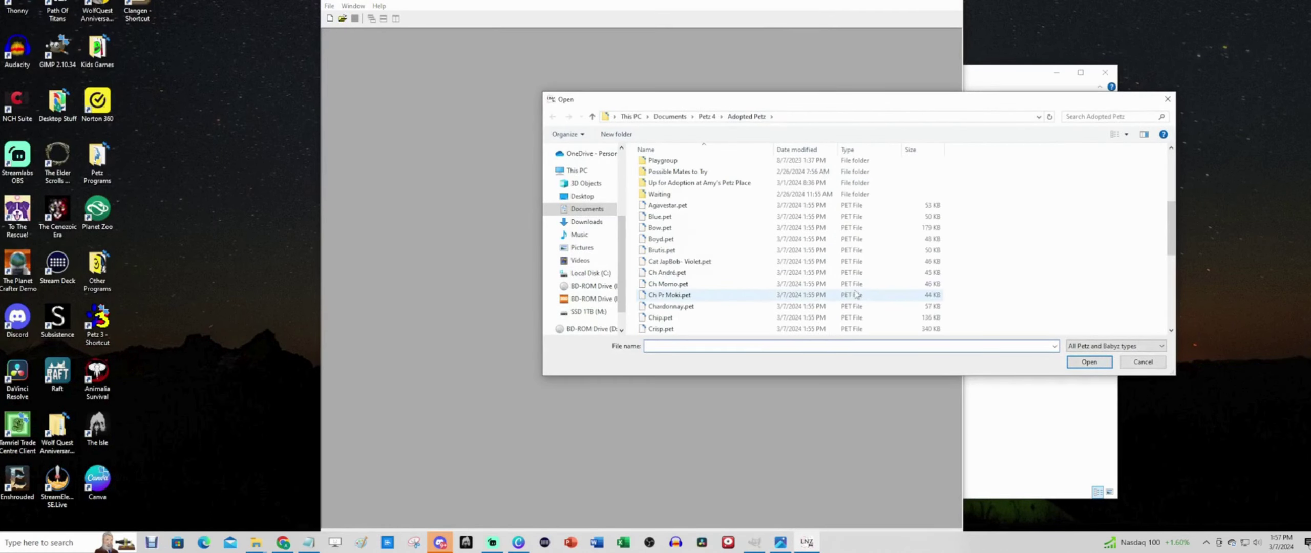
pyautogui.doubleClick(667, 204)
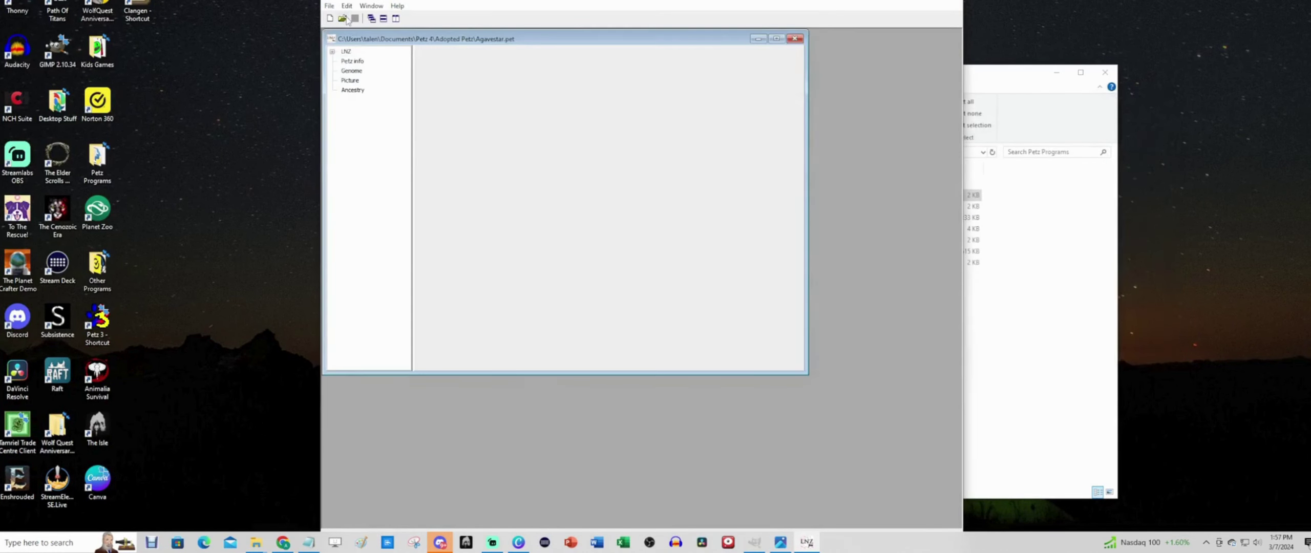
# Step: Open SomaliP.cat from Resource\Catz and expand its LNZ sections
pyautogui.click(344, 19)
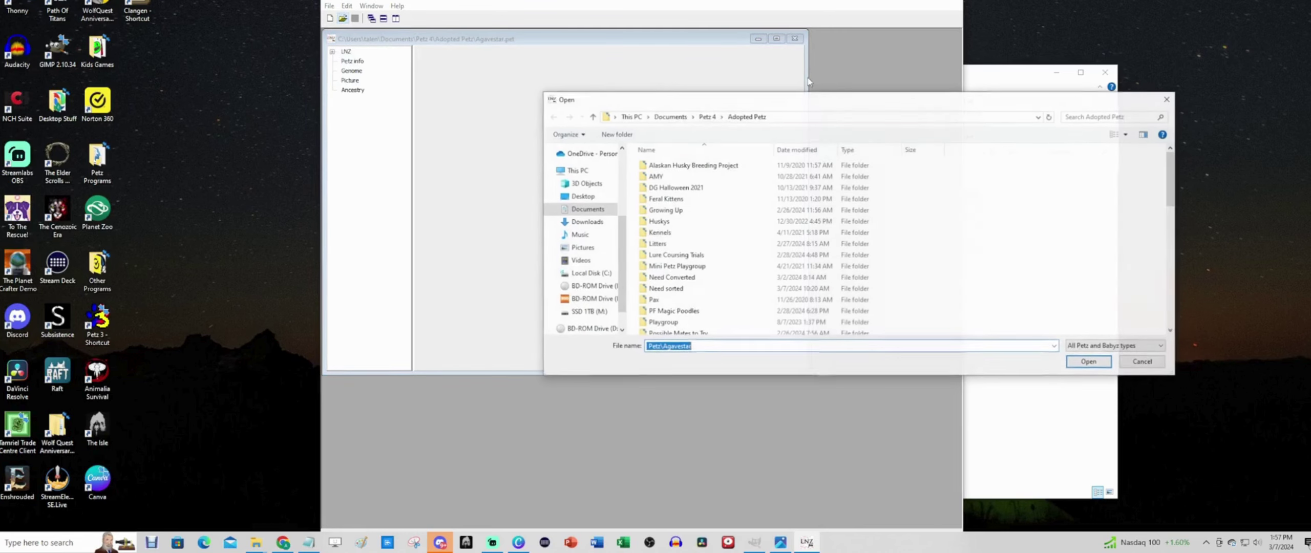
pyautogui.click(707, 117)
pyautogui.doubleClick(663, 210)
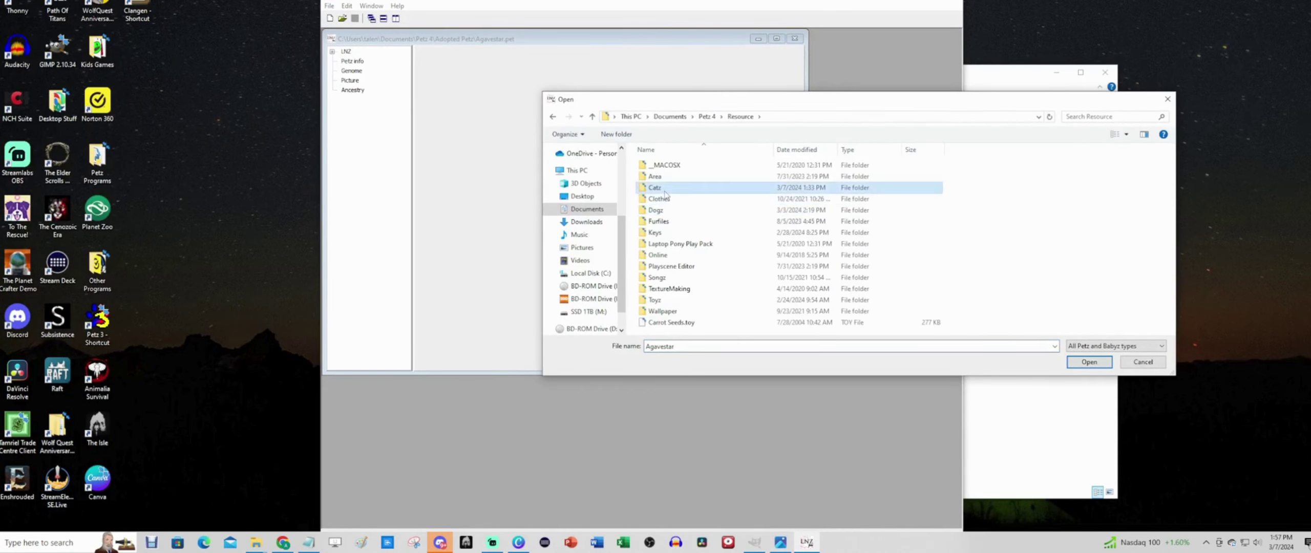
pyautogui.doubleClick(663, 190)
pyautogui.write('som')
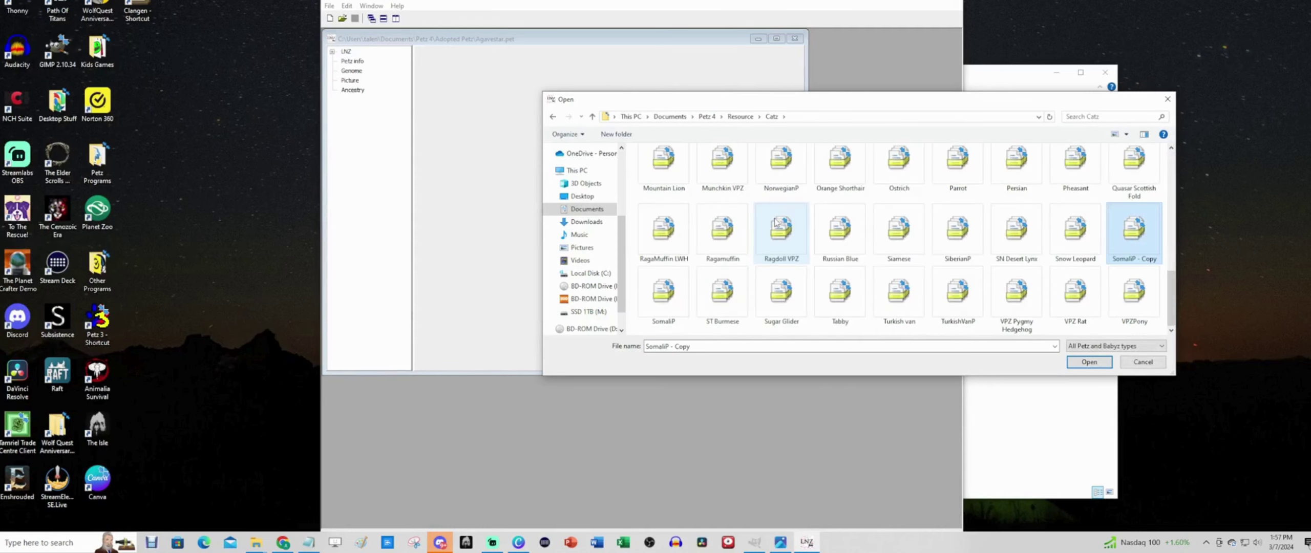
pyautogui.doubleClick(663, 294)
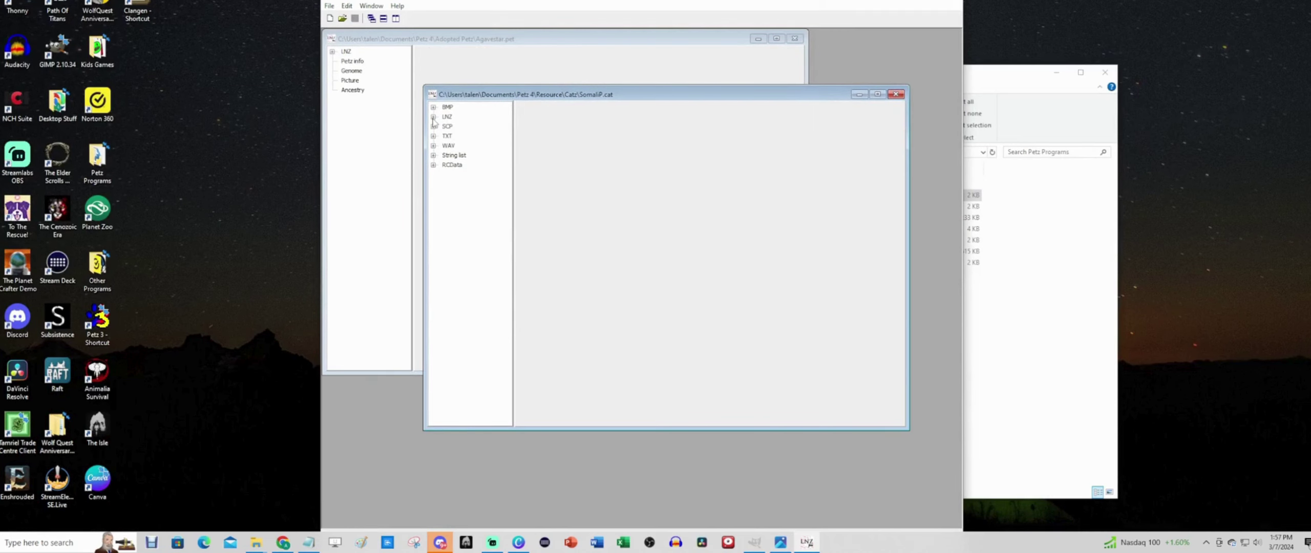
pyautogui.click(433, 118)
# Step: Copy SomaliP's MCNT kitten LNZ text over Agavestar's Child LNZ text
pyautogui.click(460, 136)
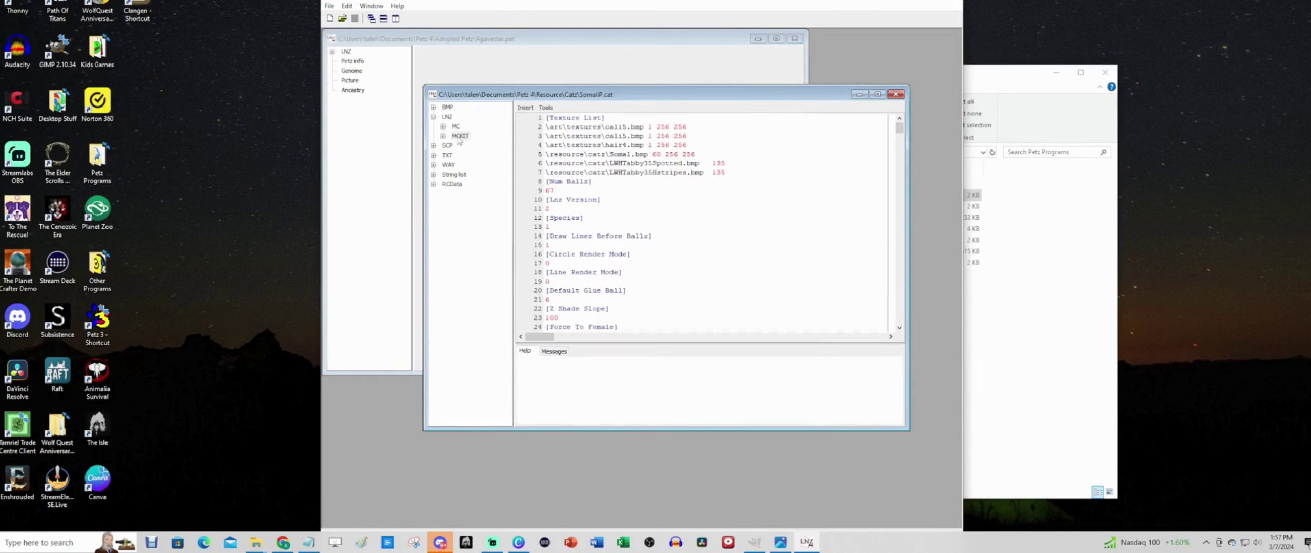
pyautogui.hotkey('ctrl', 'a')
pyautogui.hotkey('ctrl', 'c')
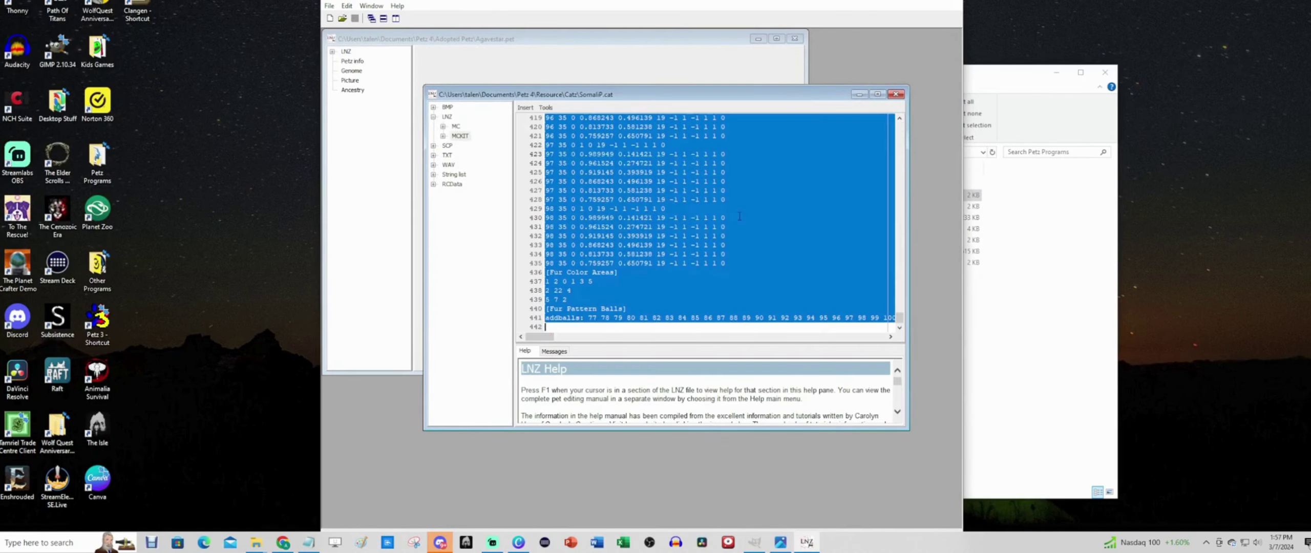
pyautogui.click(332, 51)
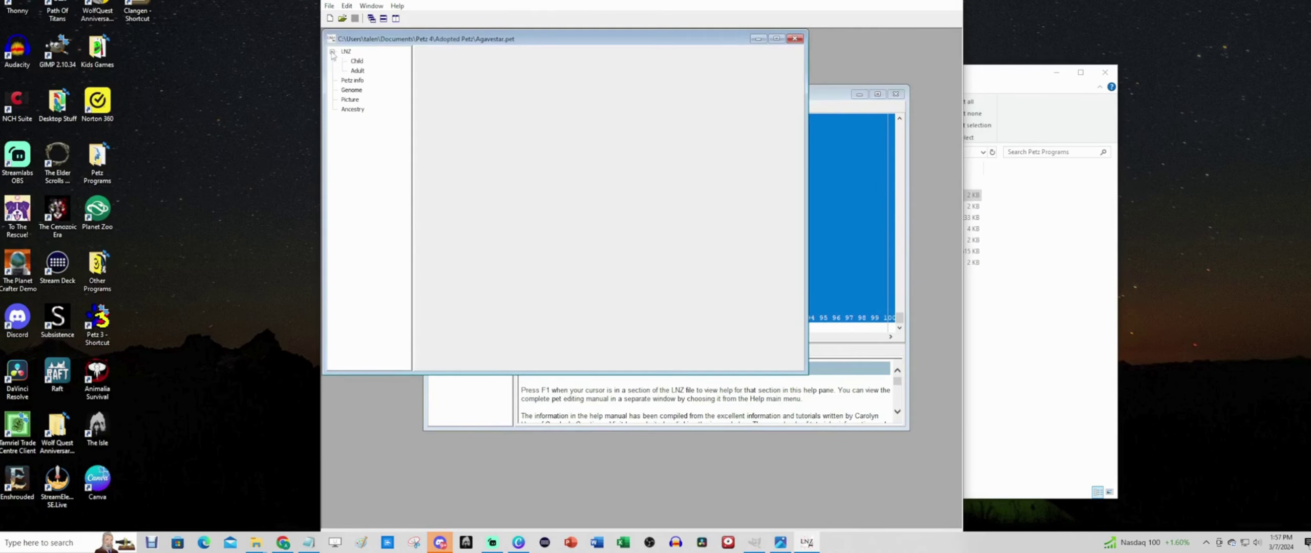
pyautogui.click(357, 61)
pyautogui.hotkey('ctrl', 'a')
pyautogui.hotkey('ctrl', 'v')
# Step: Copy SomaliP's MC adult LNZ text over Agavestar's Adult LNZ text and save Agavestar.pet
pyautogui.click(840, 105)
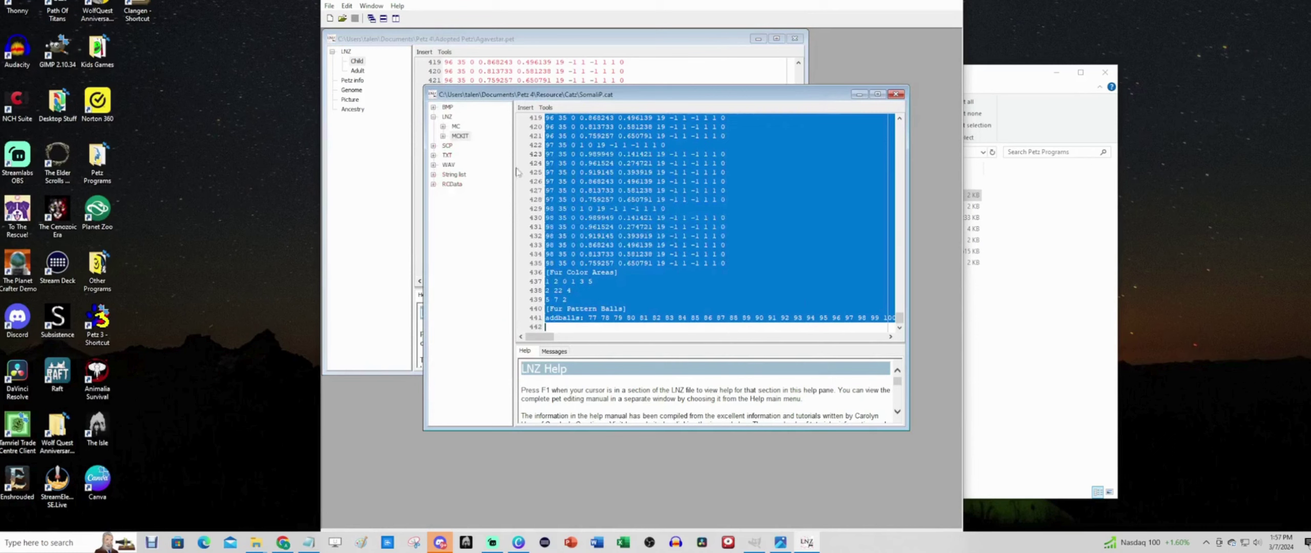
pyautogui.click(455, 126)
pyautogui.hotkey('ctrl', 'a')
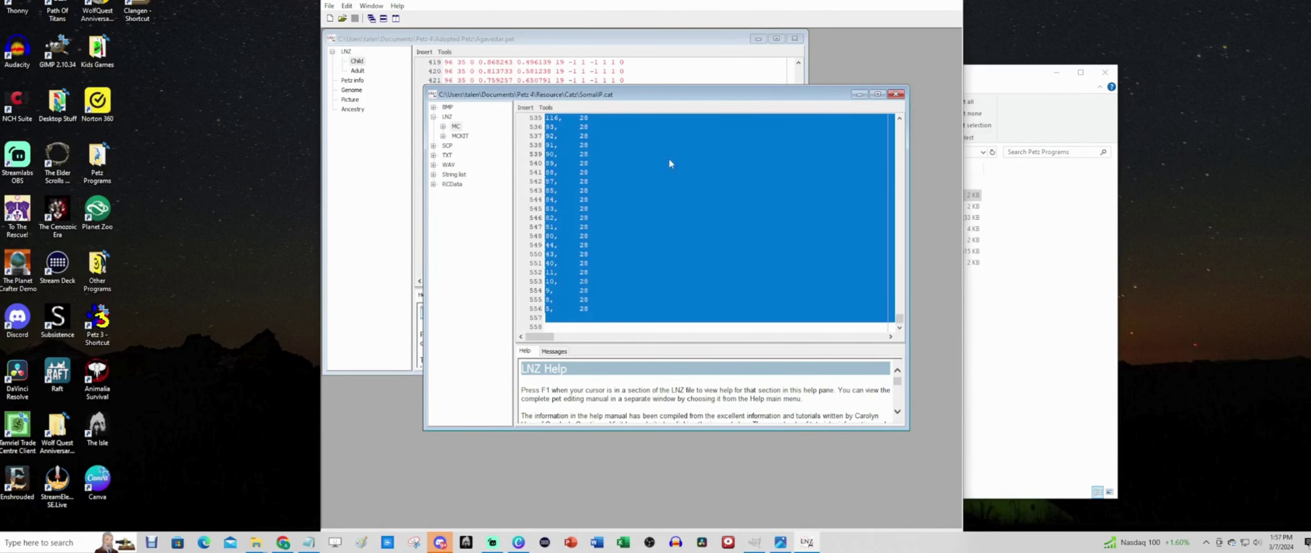
pyautogui.click(358, 70)
pyautogui.hotkey('ctrl', 'a')
pyautogui.hotkey('ctrl', 'v')
pyautogui.click(355, 18)
# Step: Close SomaliP, maximize the Agavestar editor and select Paint Ballz lines 383–396
pyautogui.click(895, 94)
pyautogui.click(776, 38)
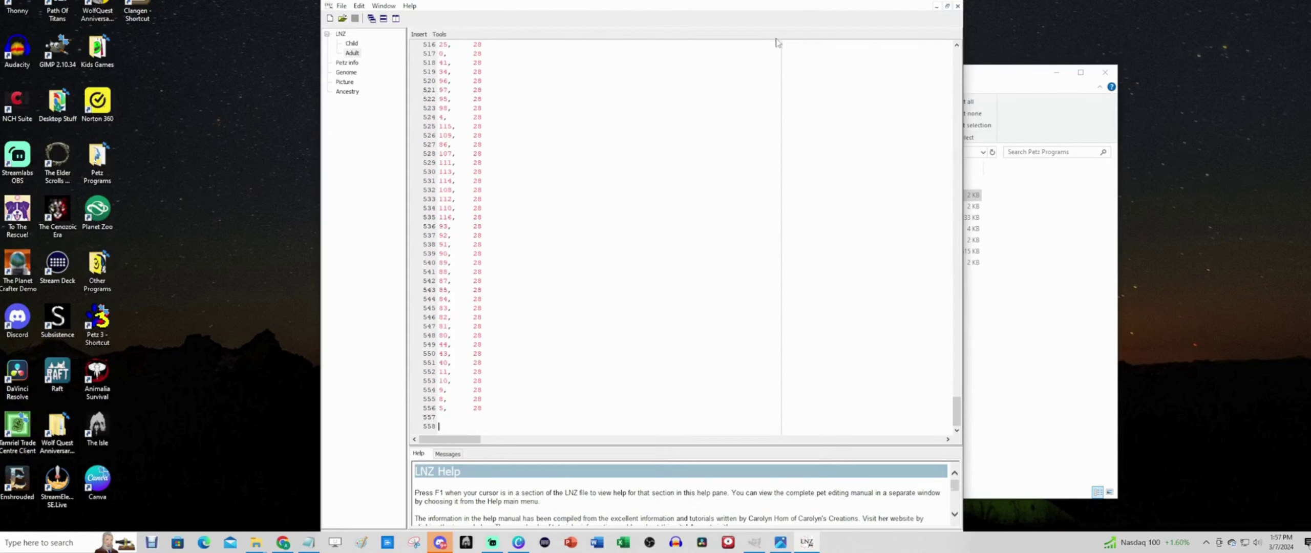
pyautogui.moveTo(956, 410); pyautogui.dragTo(937, 305)
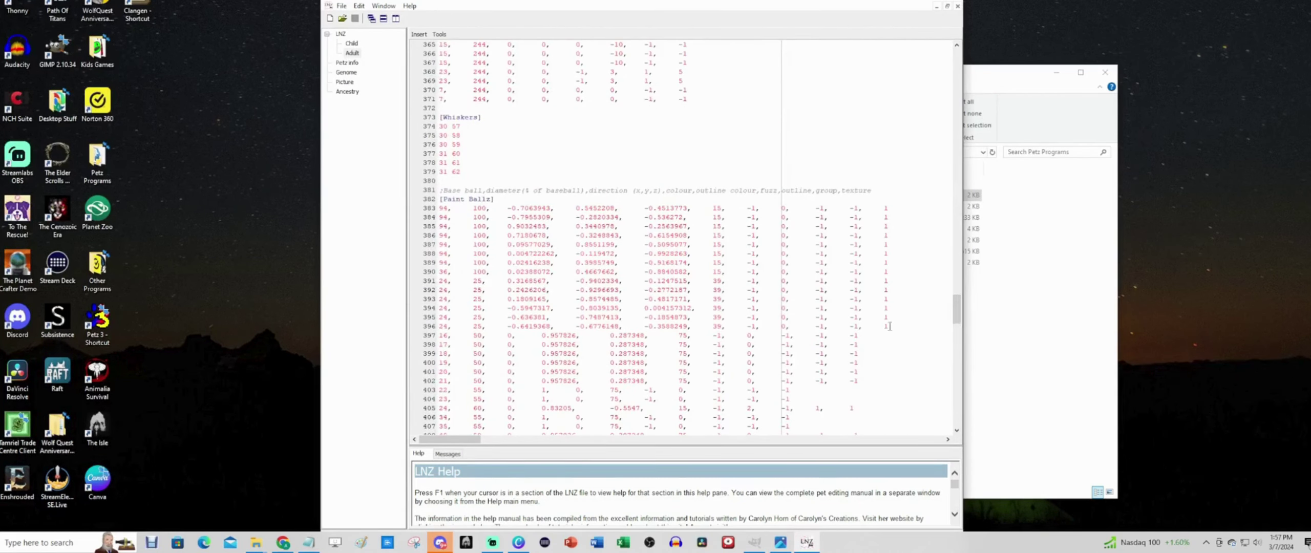
pyautogui.moveTo(889, 325)
pyautogui.mouseDown()
pyautogui.moveTo(614, 287)
pyautogui.moveTo(378, 214)
pyautogui.mouseUp()
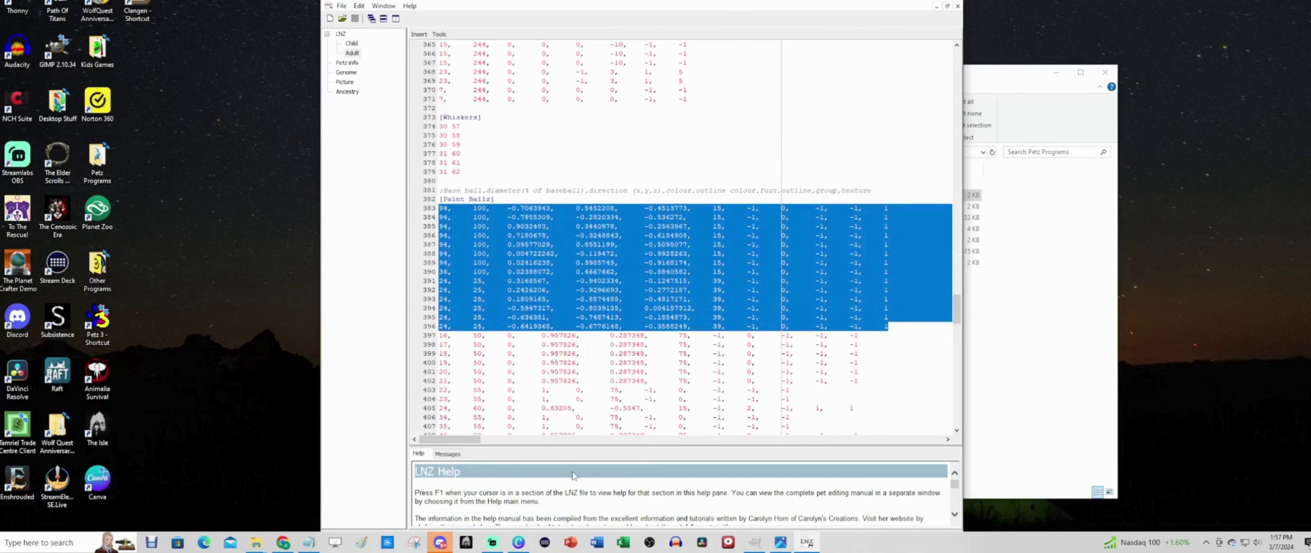
# Step: Paste the Paint Ballz lines into a new, maximized Notepad document
pyautogui.rightClick(309, 542)
pyautogui.click(287, 487)
pyautogui.write('94,\t100,\t-0.7063943,\t0.5452208,\t-0.4513773,\t15,\t-1,\t0,\t-1,\t-1,\t1 94,\t100,\t-0.7955309,\t-0.2820334,\t-0.536272,\t15,\t-1,\t0,\t-1,\t-1,\t1 94,\t100,\t0.9032483,\t0.3440978,\t-0.2563967,\t15,\t-1,\t0,\t-1,\t-1,\t1 94,\t100,\t0.7180678,\t-0.3248843,\t-0.6154908,\t15,\t-1,\t0,\t-1,\t-1,\t1 94,\t100,\t0.09577029,\t0.8551199,\t-0.5095077,\t15,\t-1,\t0,\t-1,\t-1,\t1 94,\t100,\t0.004722262,\t-0.119472,\t-0.9928263,\t15,\t-1,\t0,\t-1,\t-1,\t1 94,\t100,\t0.02416238,\t0.3985749,\t-0.9168174,\t15,\t-1,\t0,\t-1,\t-1,\t1 36,\t100,\t0.02388072,\t0.4667662,\t-0.8840582,\t15,\t-1,\t0,\t-1,\t-1,\t1 24,\t25,\t0.3168567,\t-0.9402334,\t-0.1247515,\t39,\t-1,\t0,\t-1,\t-1,\t1 24,\t25,\t0.2426206,\t-0.9296693,\t-0.2772187,\t39,\t-1,\t0,\t-1,\t-1,\t1 24,\t25,\t0.1809165,\t-0.8574485,\t-0.4817171,\t39,\t-1,\t0,\t-1,\t-1,\t1 24,\t25,\t-0.5947317,\t-0.8039135,\t0.004157312,\t39,\t-1,\t0,\t-1,\t-1,\t1 24,\t25,\t-0.636381,\t-0.7487413,\t-0.1854873,\t39,\t-1,\t0,\t-1,\t-1,\t1 24,\t25,\t-0.6419368,\t-0.6776148,\t-0.3588249,\t39,\t-1,\t0,\t-1,\t-1,\t1')
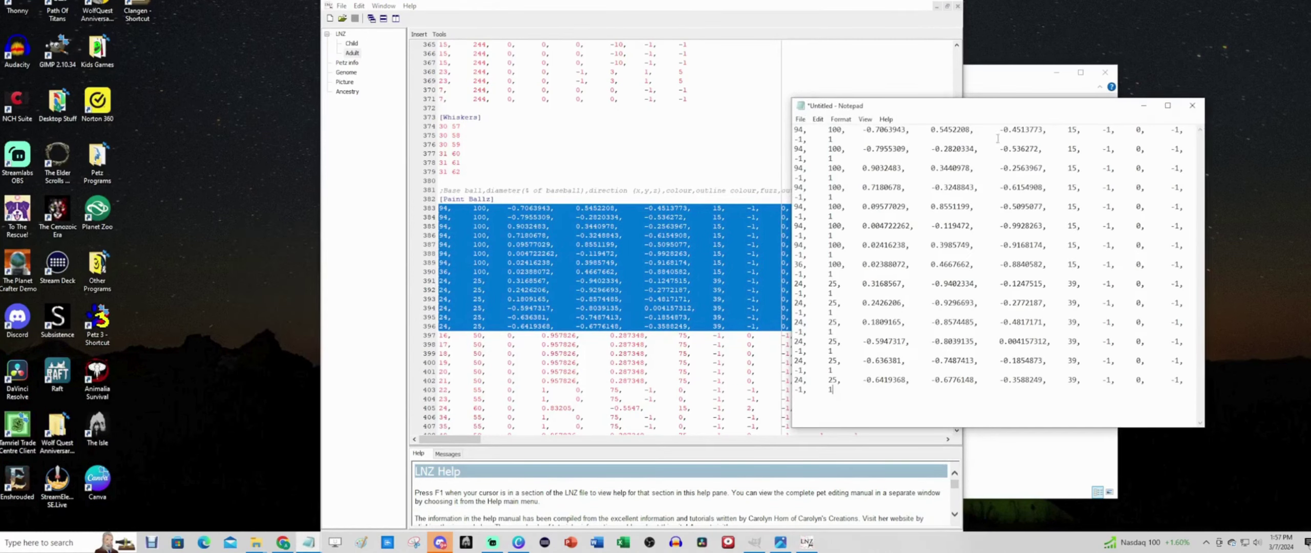
pyautogui.click(1167, 106)
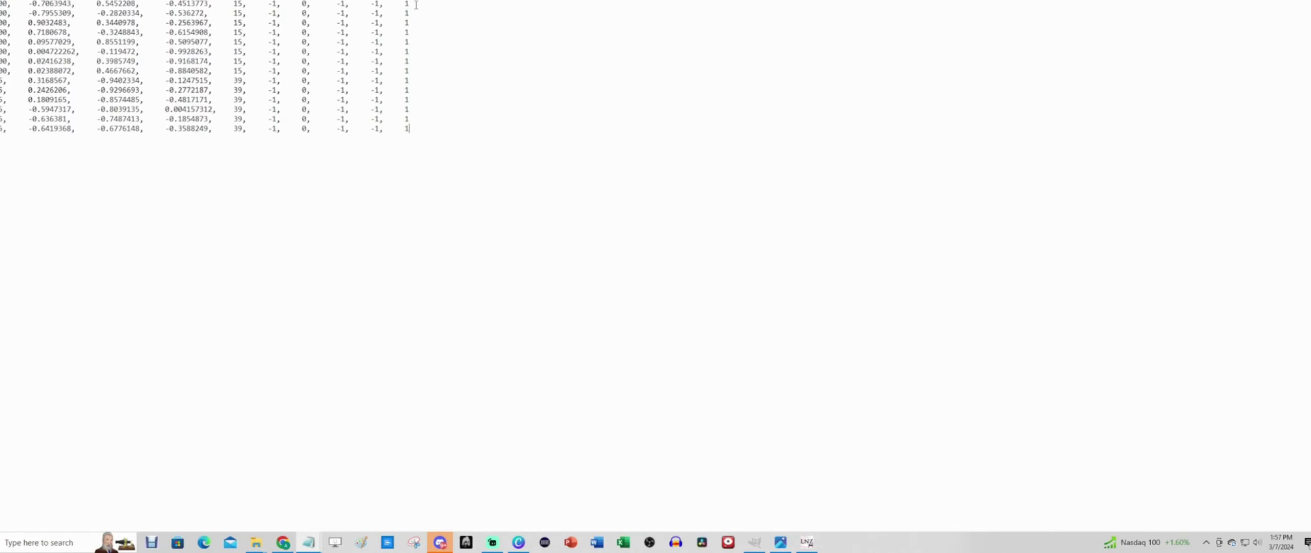
# Step: Replace the trailing values on every Paint Ballz line using Replace All
pyautogui.moveTo(415, 4); pyautogui.dragTo(267, 3)
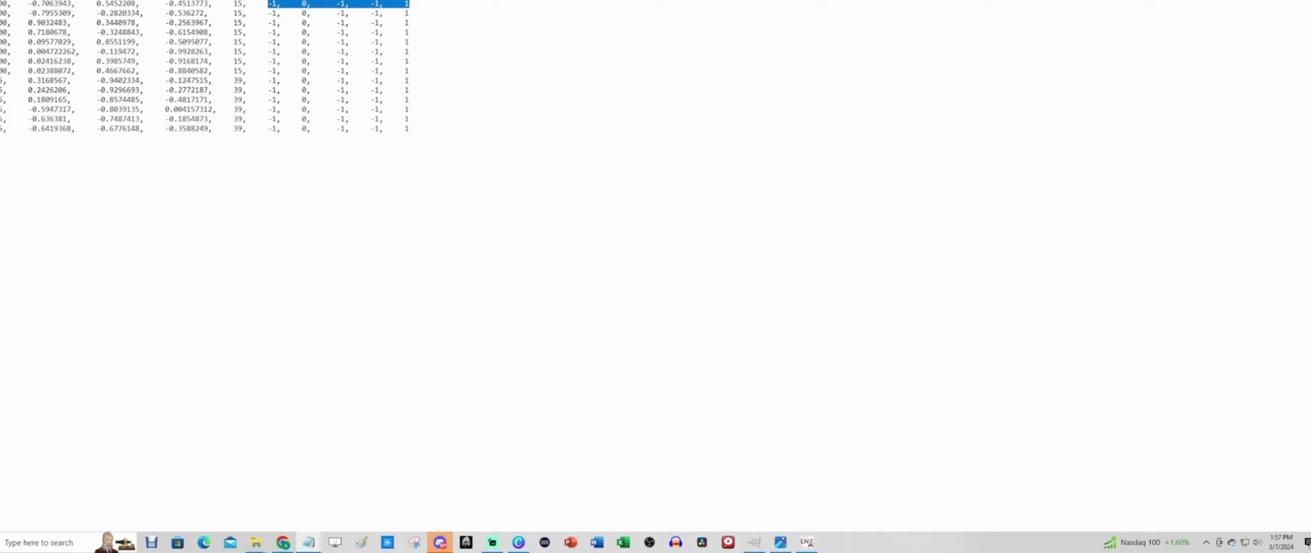
pyautogui.hotkey('alt', 'e')
pyautogui.click(46, 121)
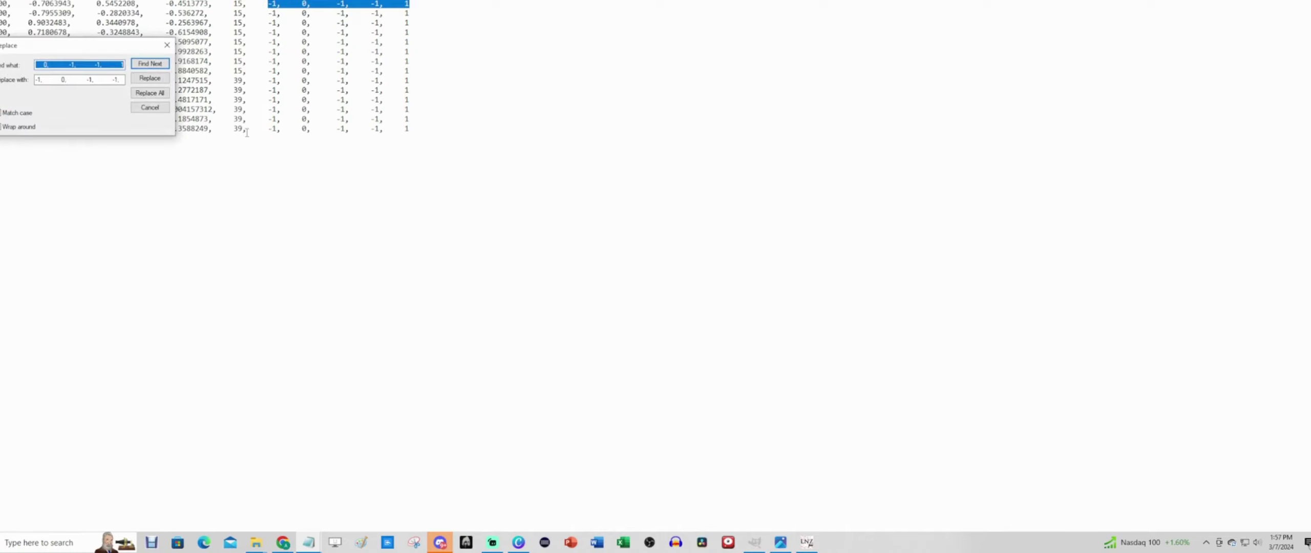
pyautogui.press('Tab')
pyautogui.press('BackSpace')
pyautogui.press('Home')
pyautogui.press('Delete')
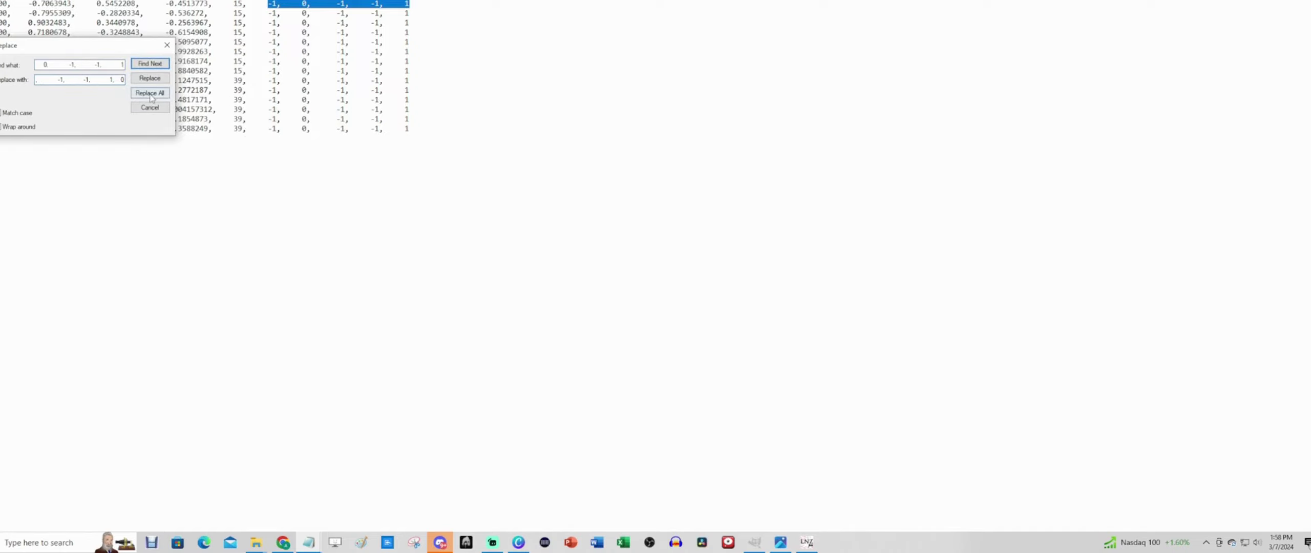
pyautogui.click(150, 93)
pyautogui.click(169, 44)
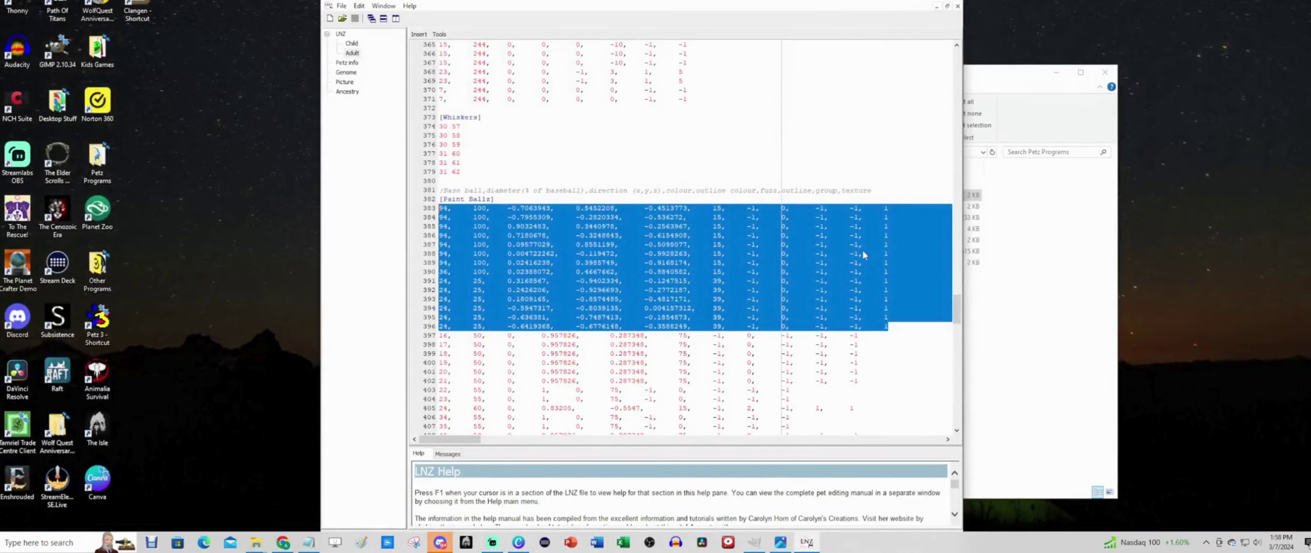
# Step: Put the edited lines over Child Paint Ballz lines 342–355, save Agavestar.pet, and close everything
pyautogui.click(864, 255)
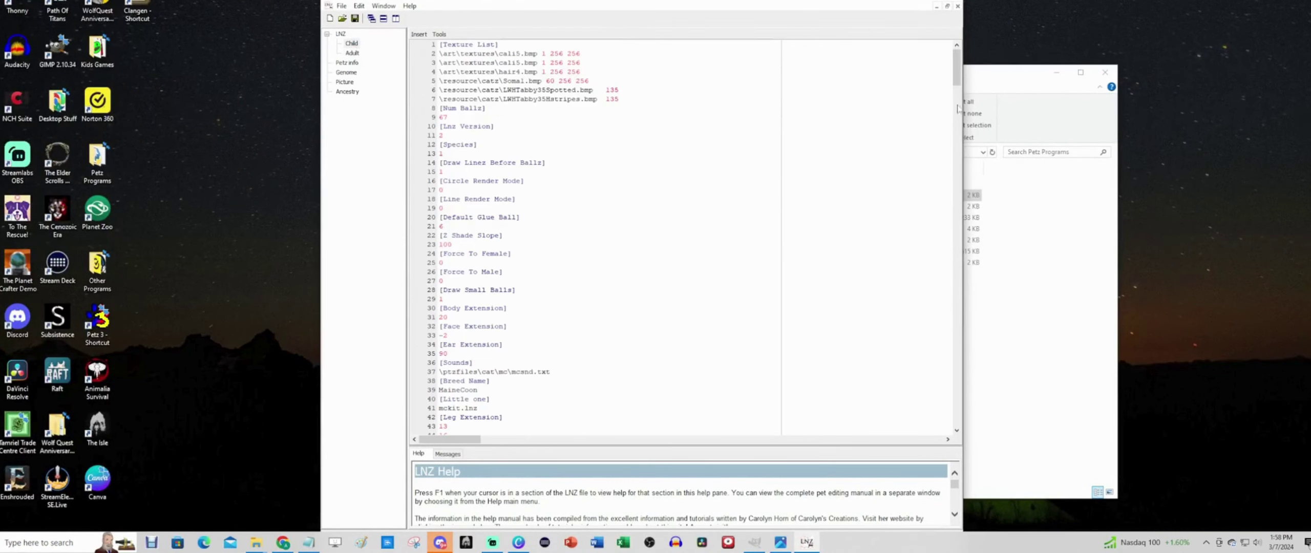
pyautogui.moveTo(957, 76); pyautogui.dragTo(948, 356)
pyautogui.moveTo(919, 200)
pyautogui.mouseDown()
pyautogui.moveTo(827, 199)
pyautogui.moveTo(420, 86)
pyautogui.mouseUp()
pyautogui.press('Right')
pyautogui.click(355, 19)
pyautogui.click(957, 5)
pyautogui.click(1105, 72)
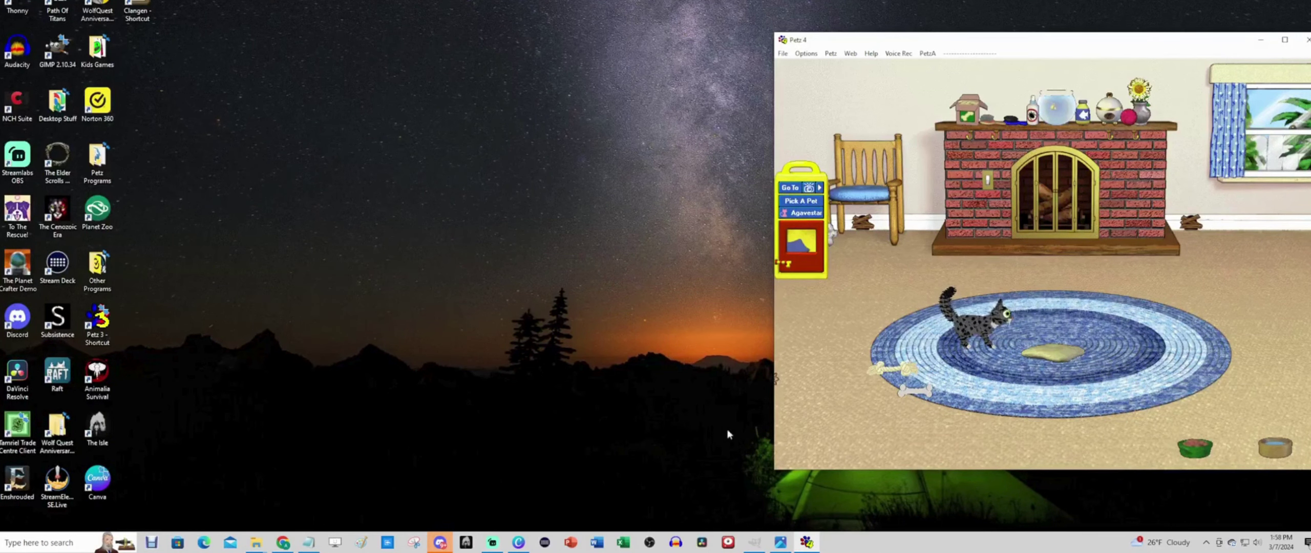
# Step: Bring up the Agavepaw.PNG reference picture, then return to Petz 4 to compare the cat
pyautogui.click(780, 546)
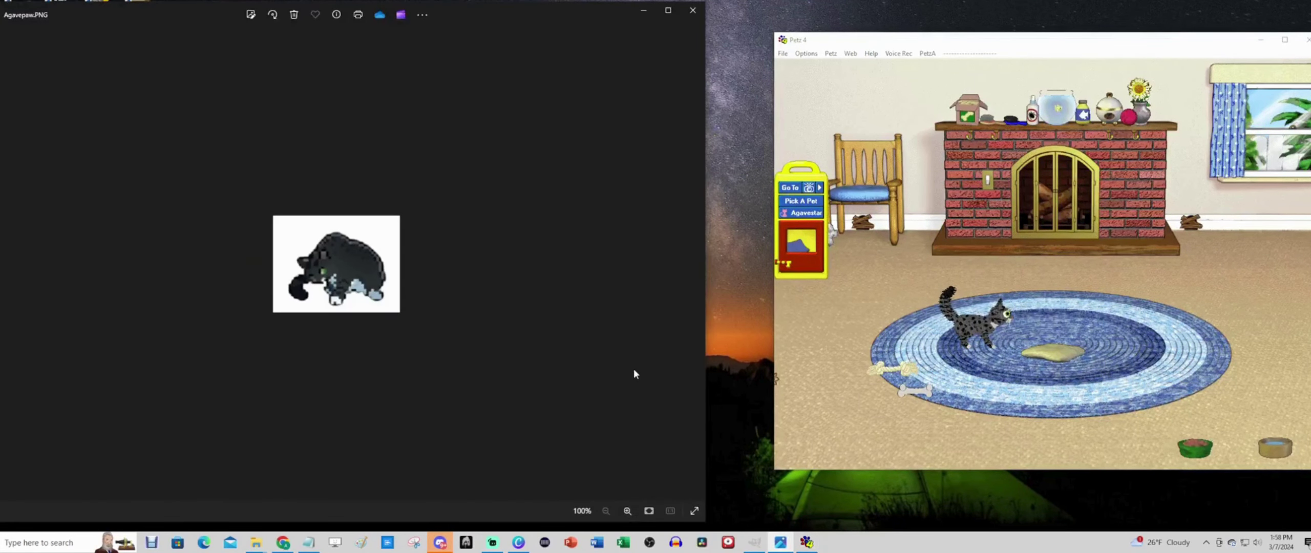
pyautogui.click(974, 364)
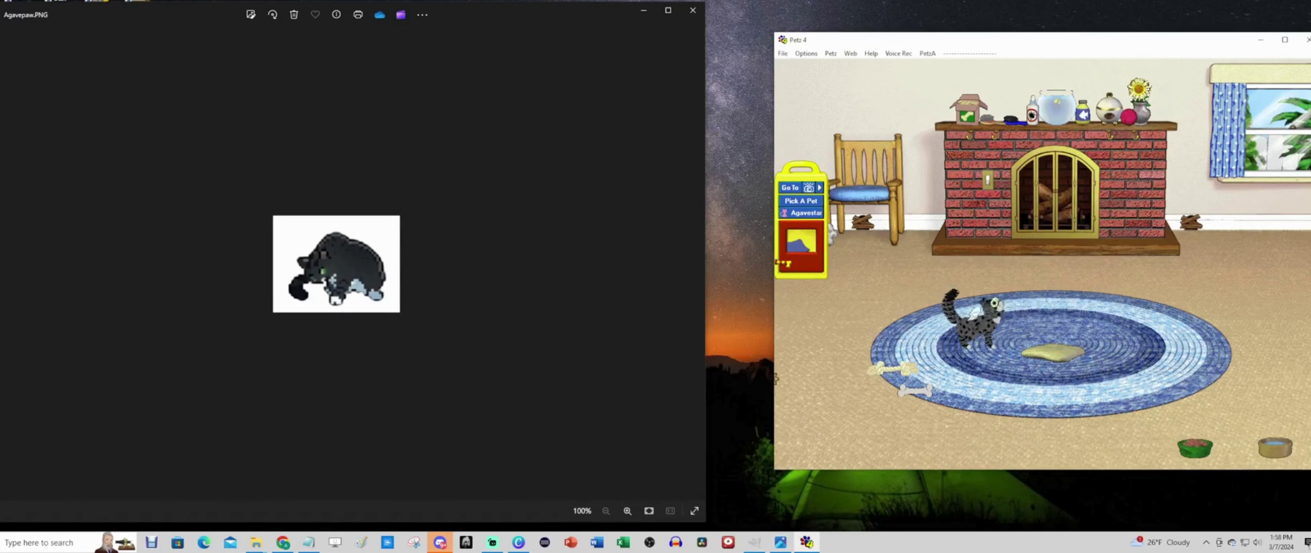